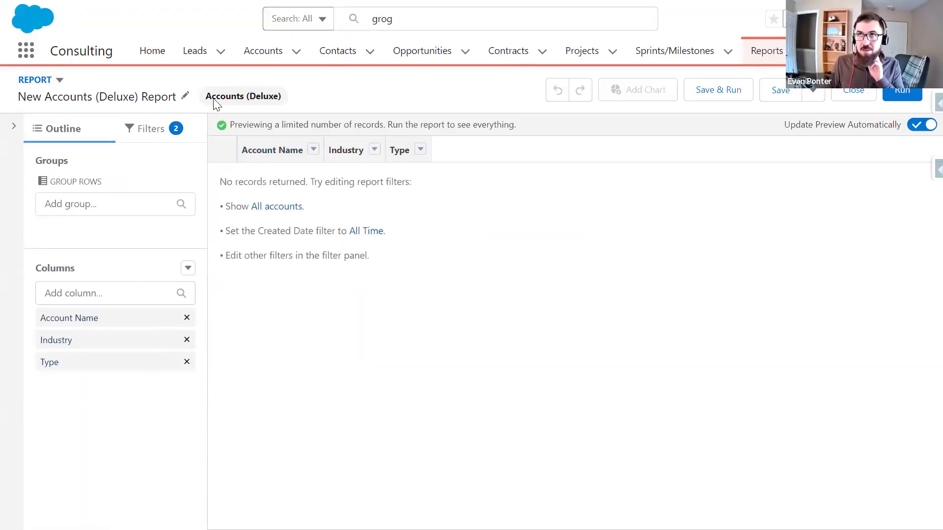
- Set the report's Show Me filter to All accounts and apply it
click(143, 129)
click(111, 225)
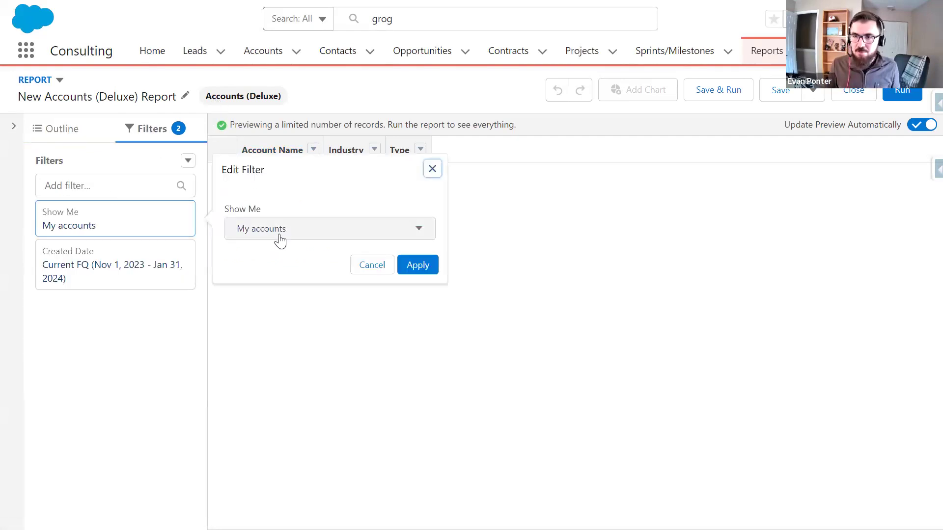
click(250, 228)
click(305, 384)
click(429, 270)
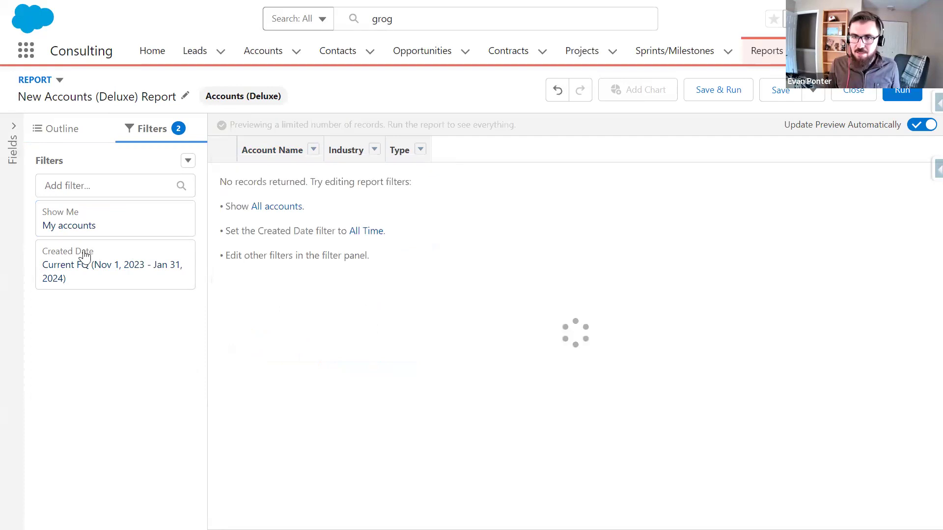
- Set the Created Date filter's range to All Time and apply it
click(118, 268)
click(278, 291)
click(280, 318)
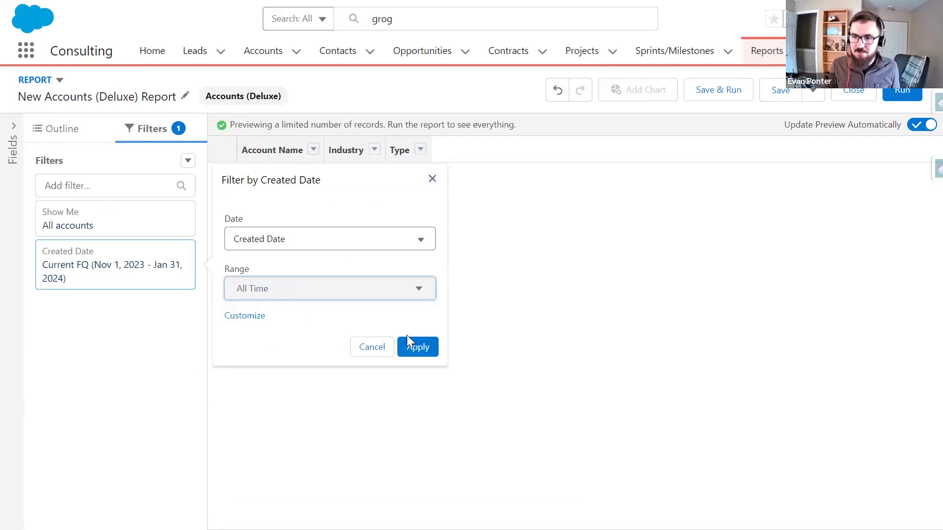
click(209, 256)
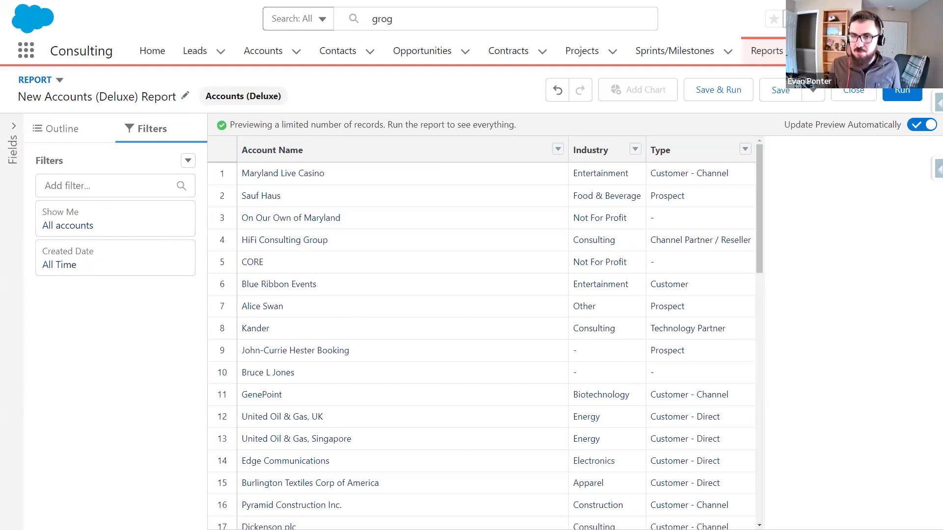
- Add a cross filter to the report that shows Accounts with Opportunities
click(188, 162)
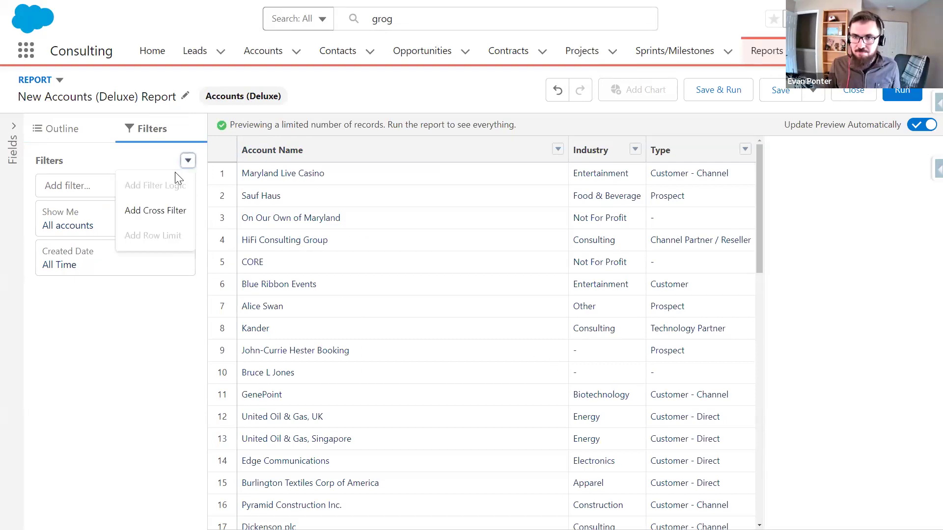
click(158, 215)
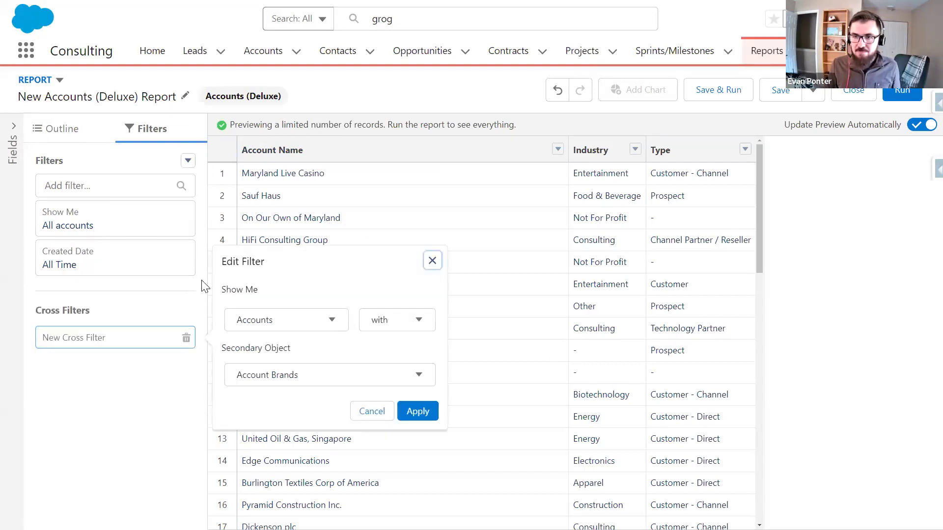
click(290, 328)
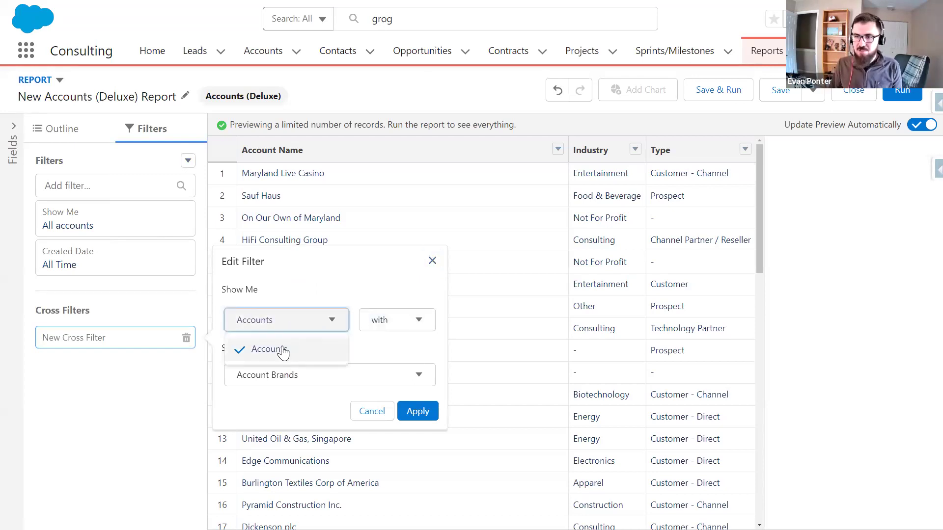
click(331, 320)
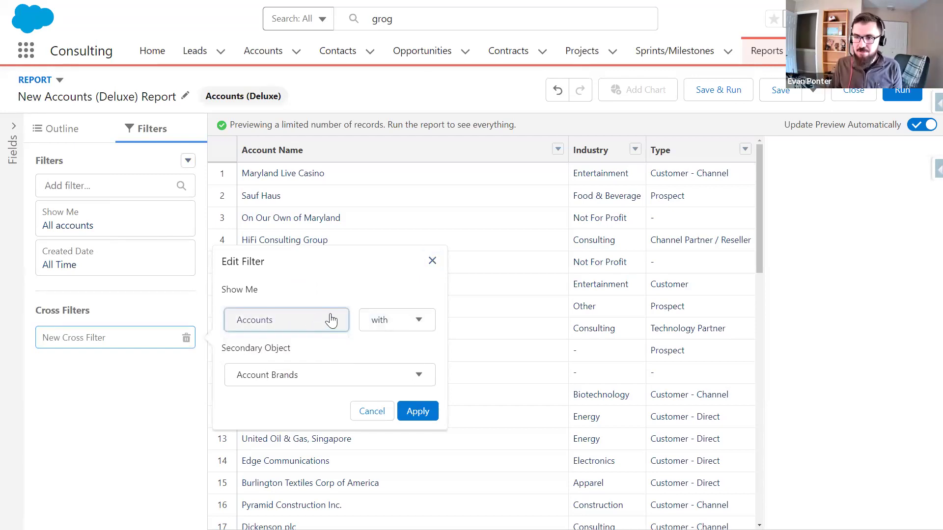
click(418, 323)
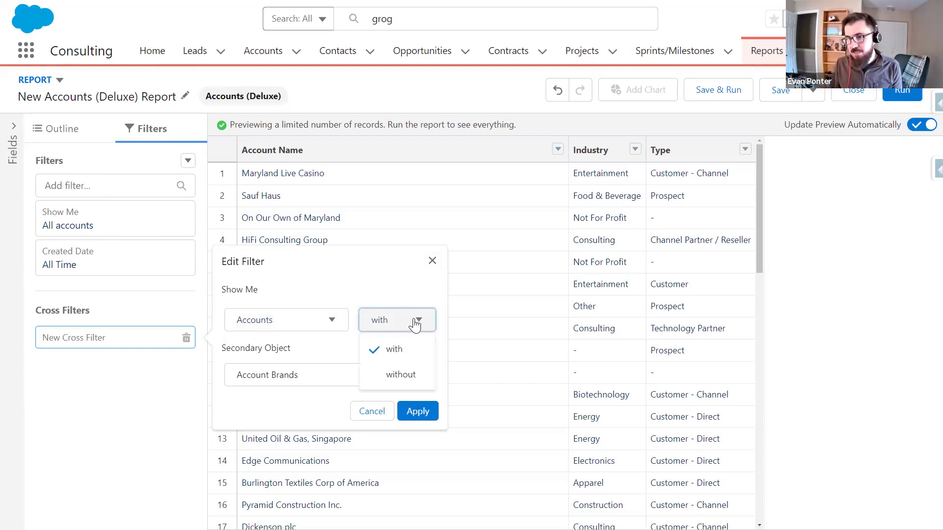
click(400, 292)
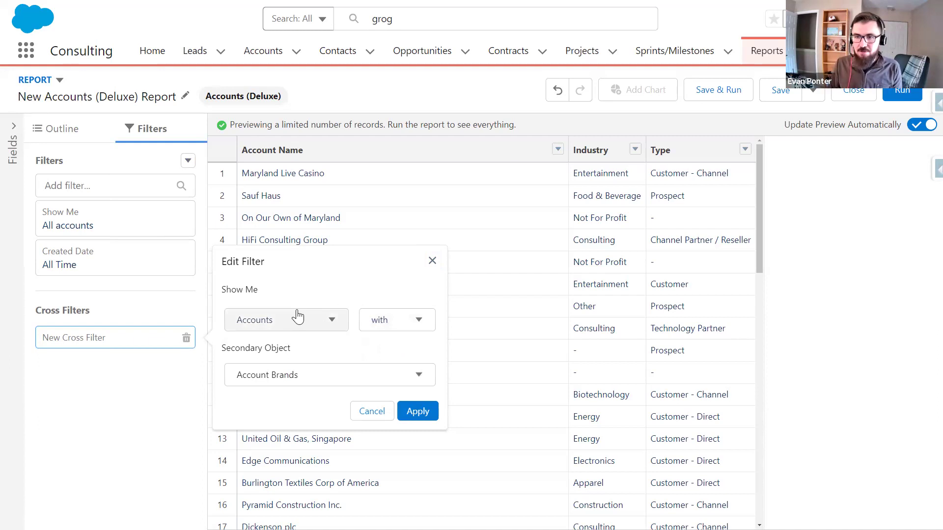
click(364, 382)
key(o)
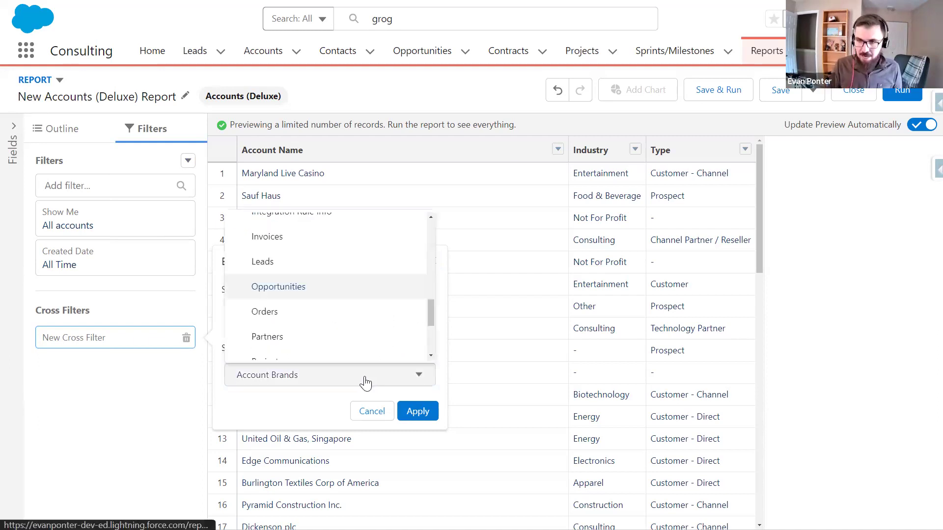
click(304, 287)
click(425, 417)
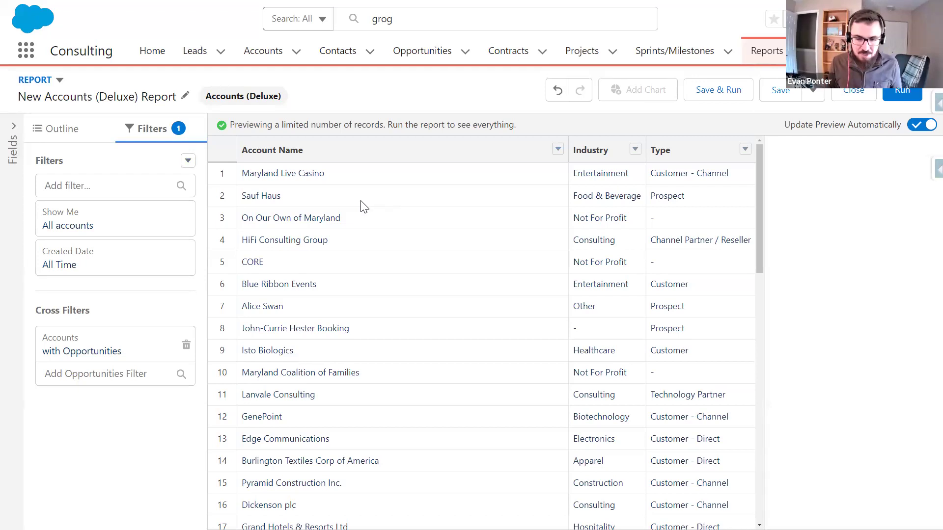
- Check the example filters on the presentation slide, and browse the fields available for the Opportunities cross filter
key(alt+Tab)
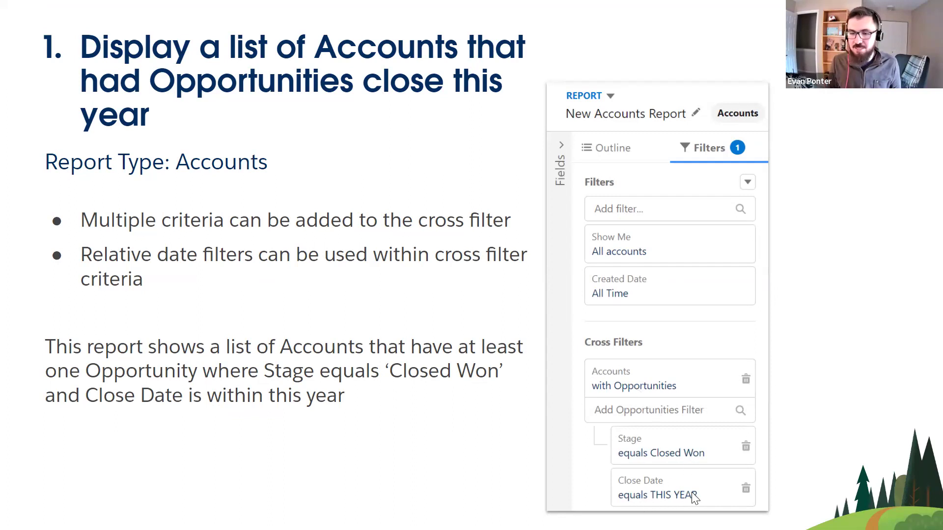
key(alt+Tab)
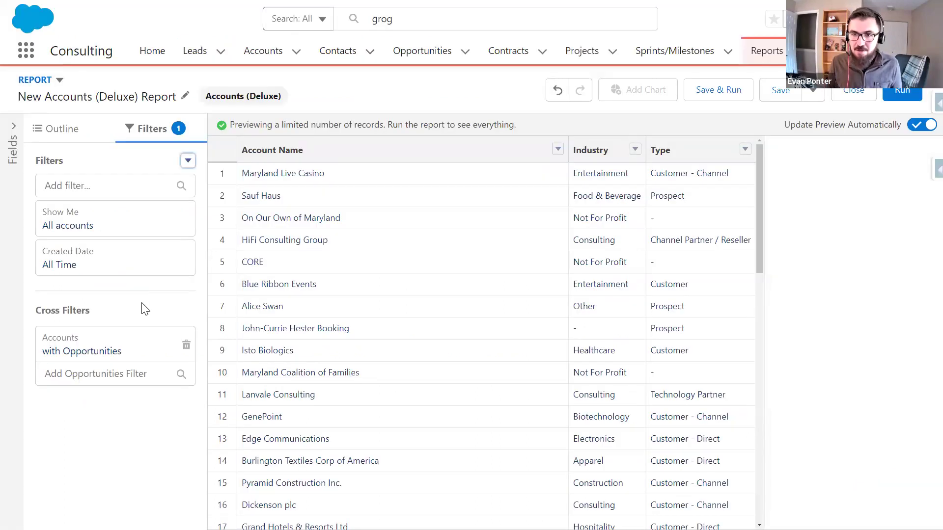
click(91, 377)
drag(190, 210, 188, 338)
click(296, 117)
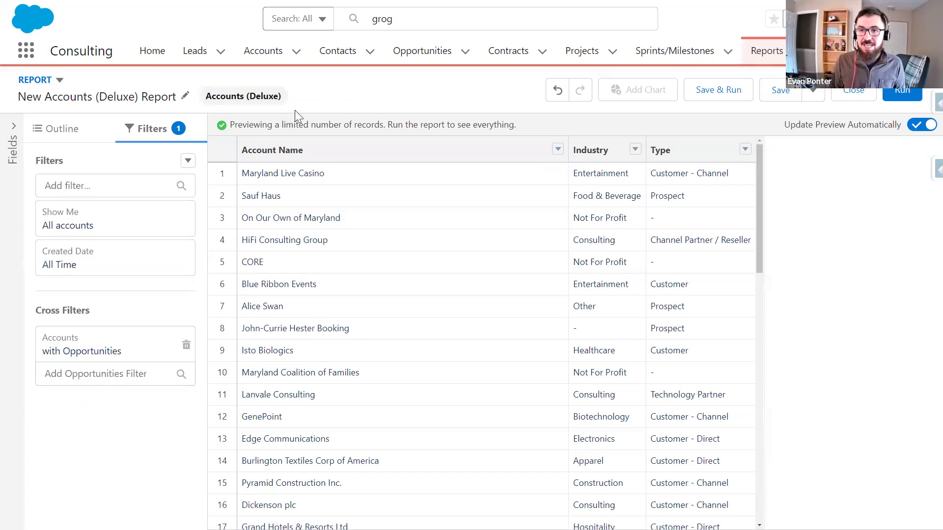
- Search for a "stage" field among the report's standard filters and among its columns
click(81, 186)
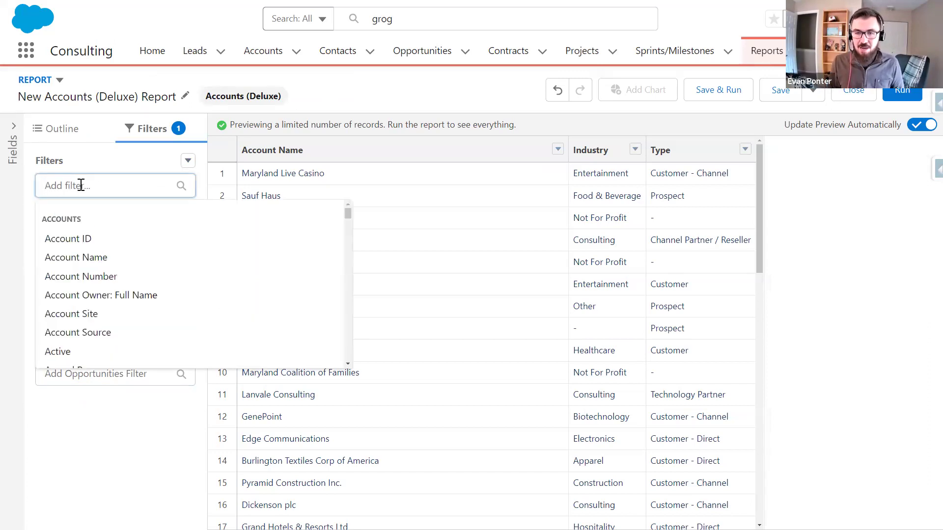
text(stage)
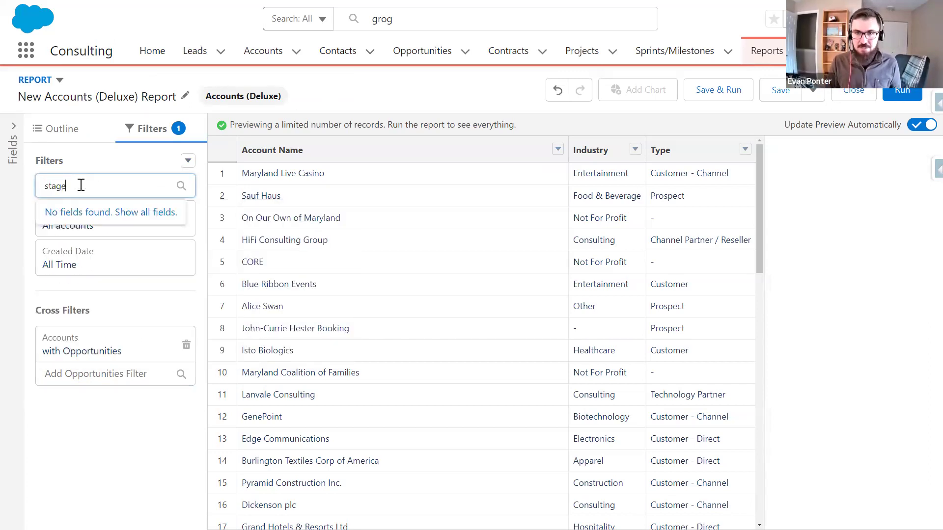
key(ctrl+a)
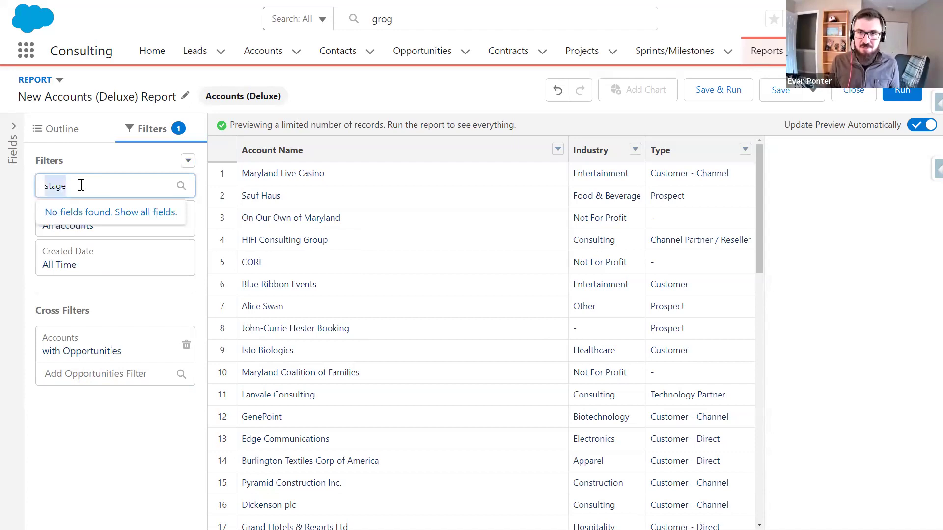
click(75, 129)
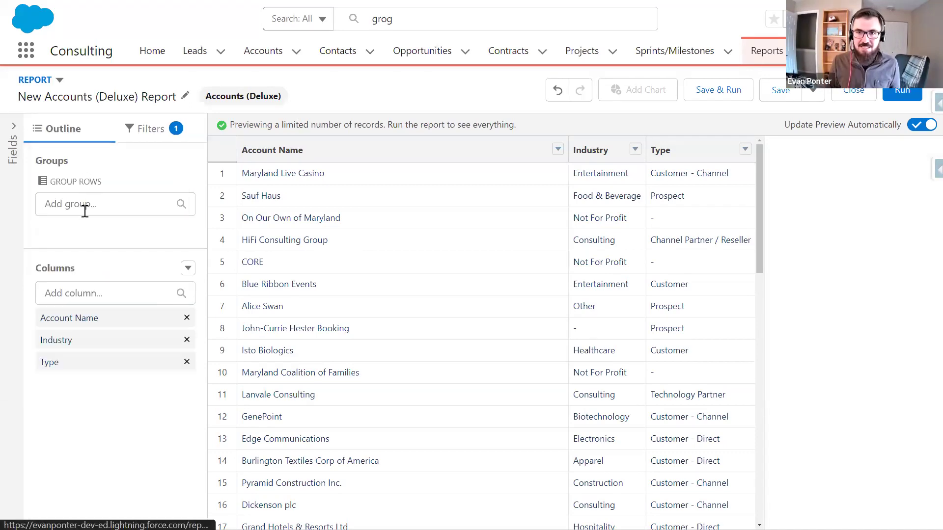
click(77, 293)
text(stage)
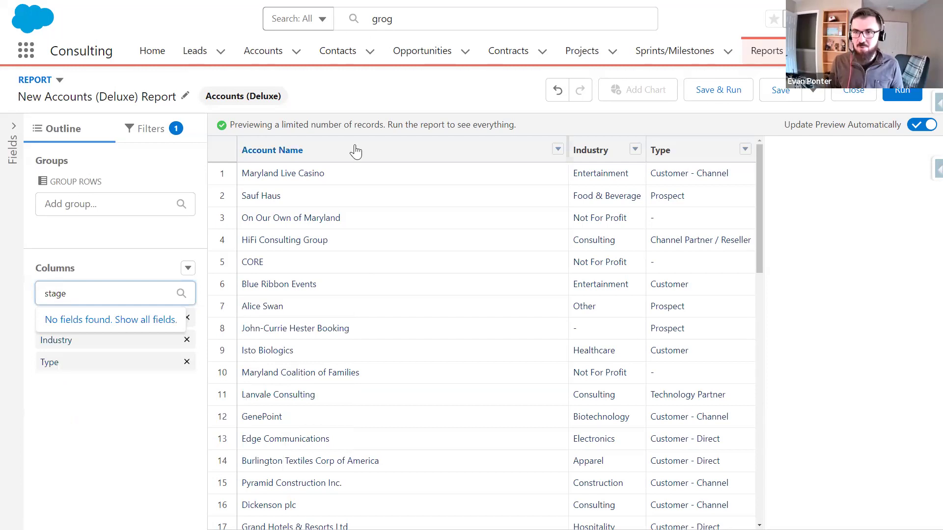
- Add an Opportunities condition to the cross filter requiring Stage equals Closed Won
click(146, 135)
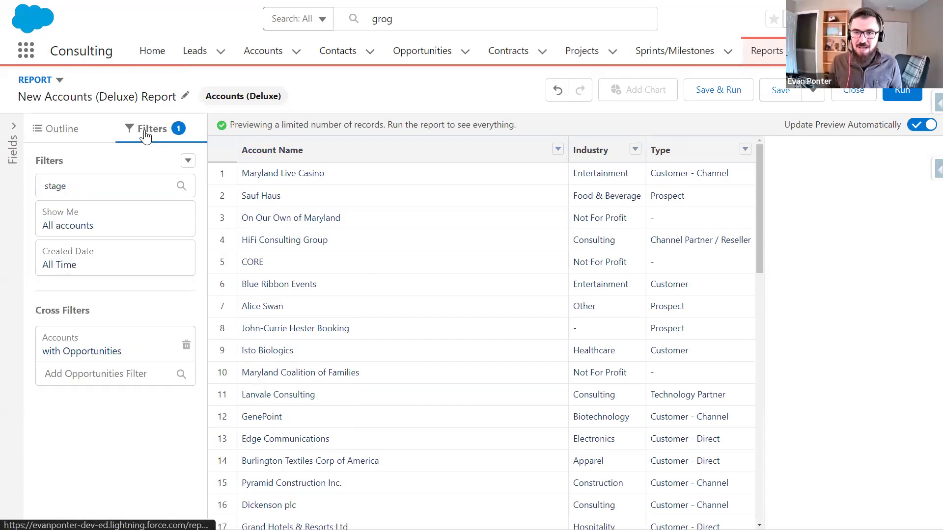
click(97, 377)
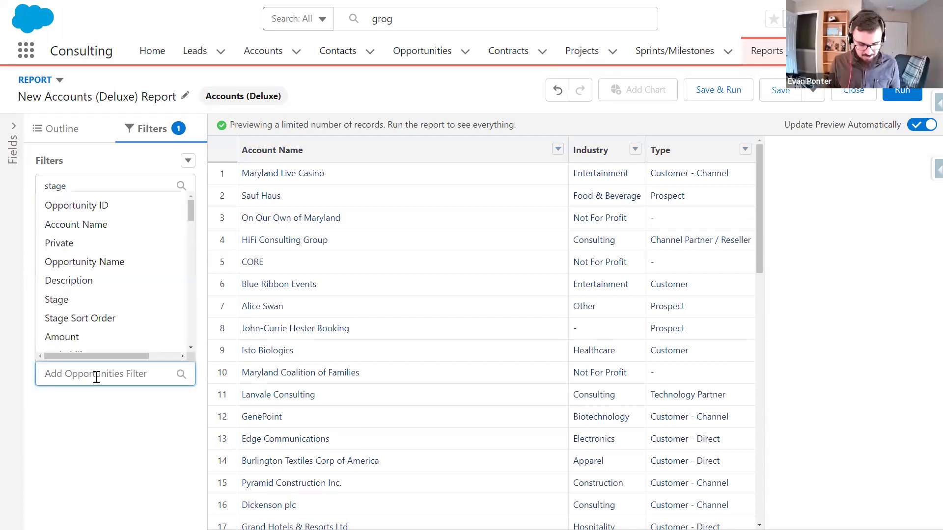
text(stage)
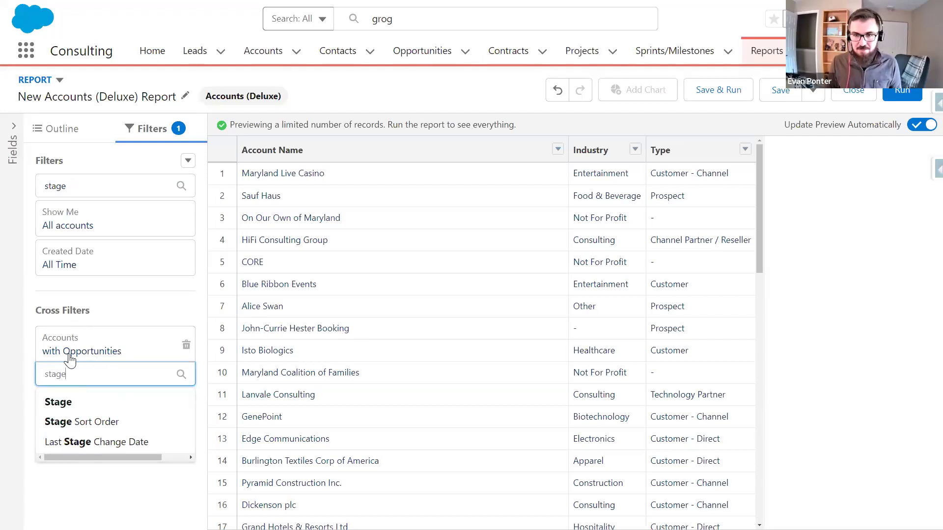
click(74, 403)
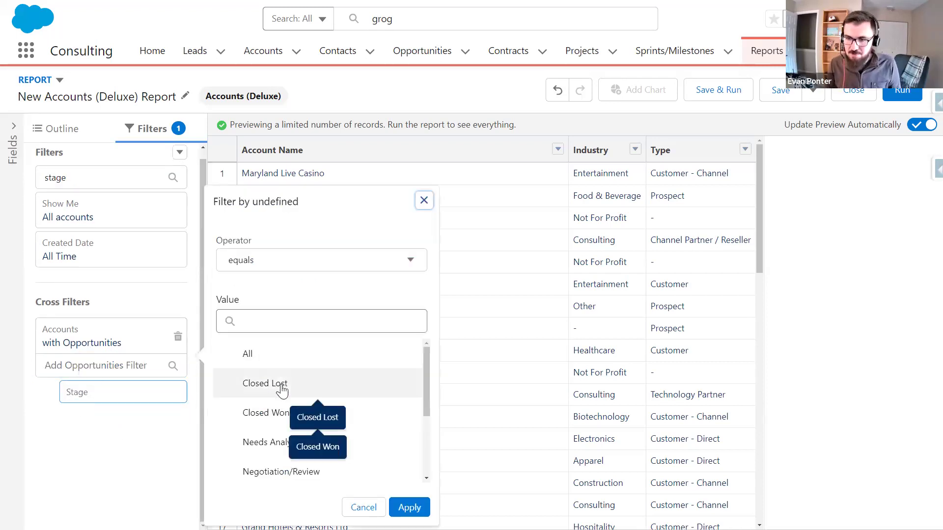
click(279, 415)
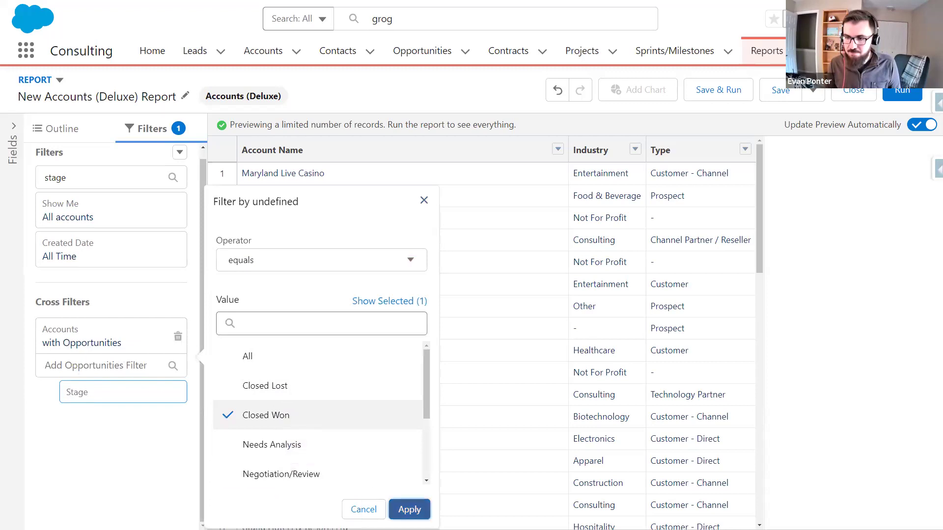
click(410, 507)
- Add a second Opportunities condition to the cross filter: Close Date equals the relative date THIS YEAR
click(96, 376)
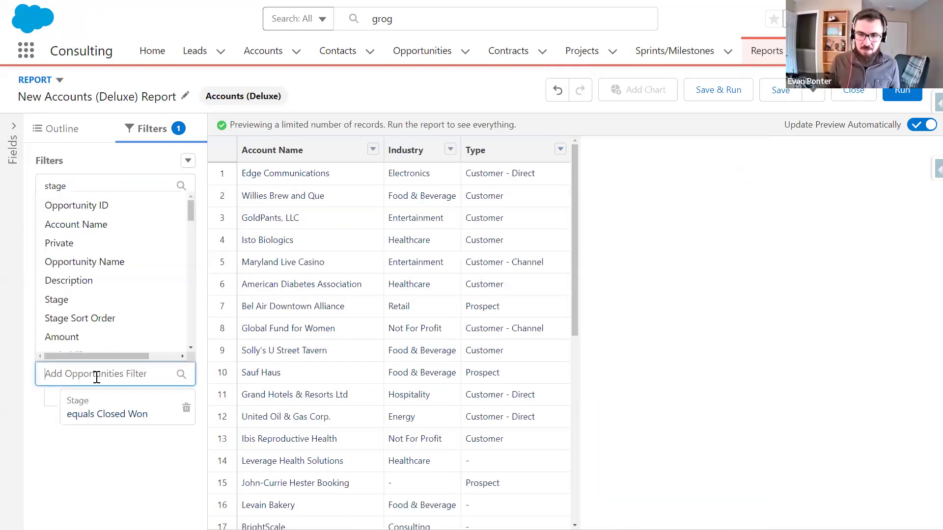
text(close)
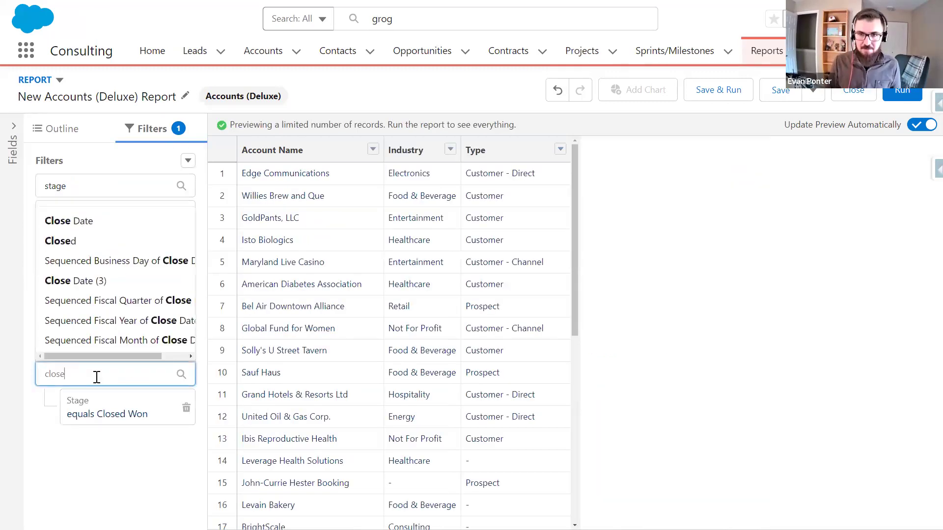
click(74, 222)
click(393, 451)
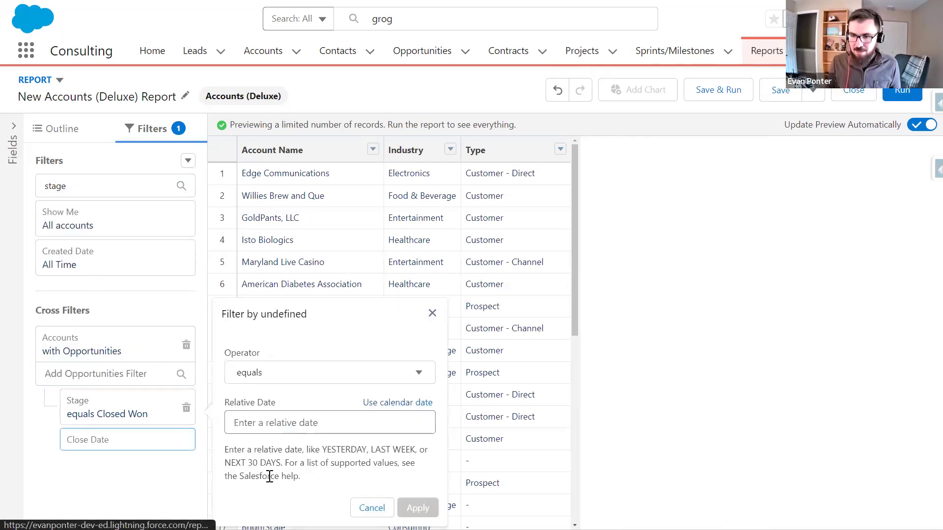
click(289, 423)
text(THIS YEAR)
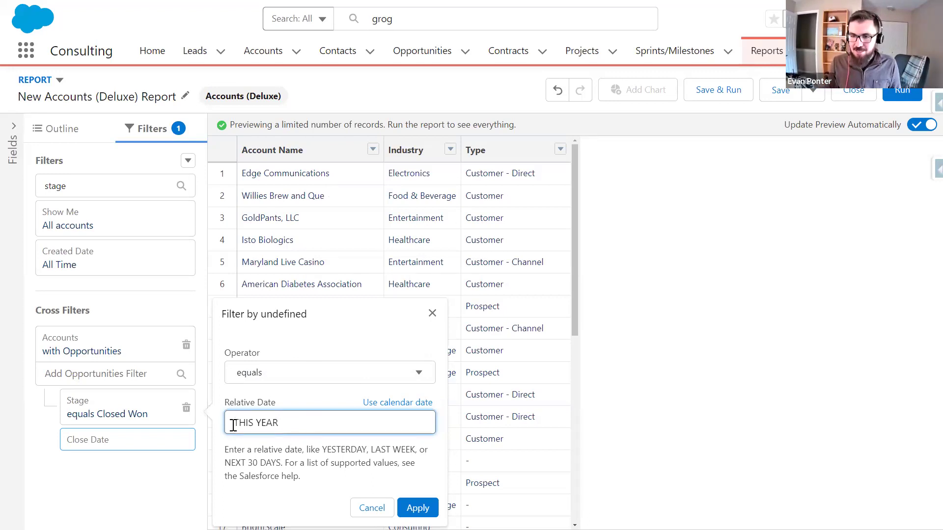
drag(234, 425, 286, 422)
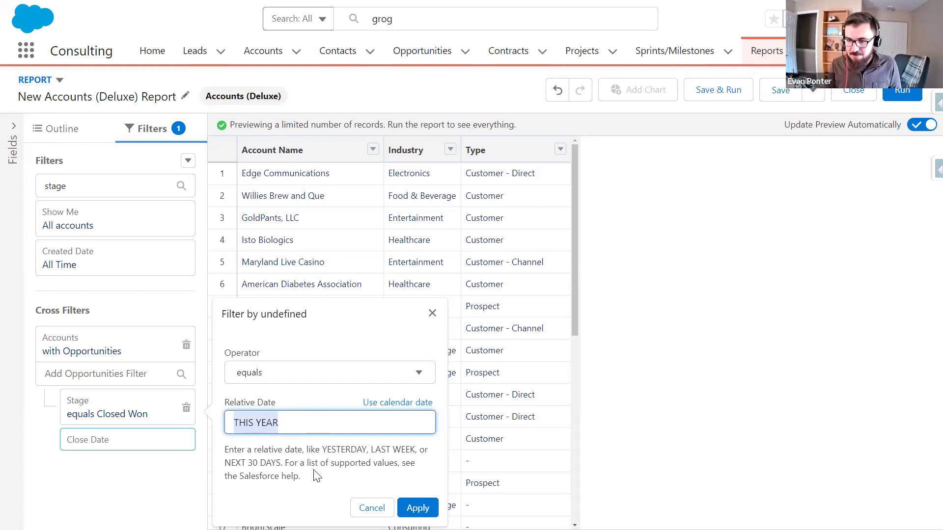
drag(290, 463, 391, 479)
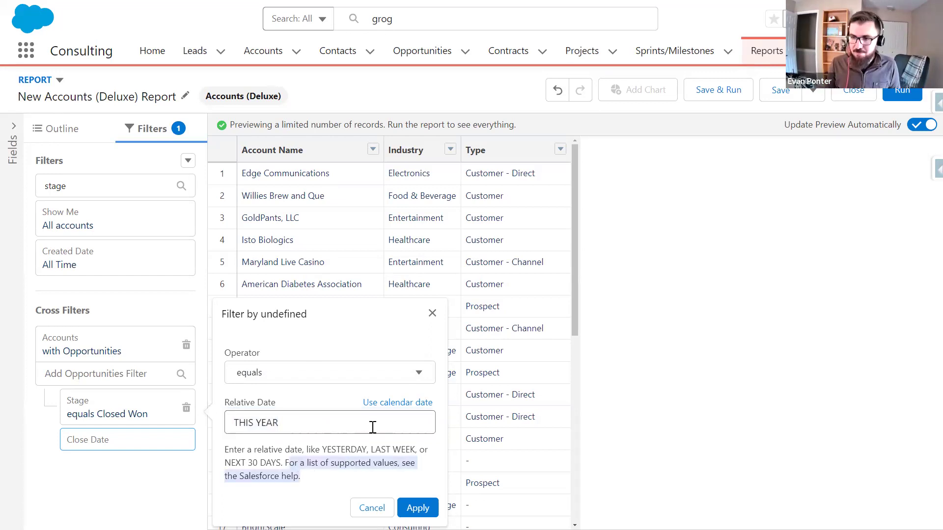
drag(285, 424, 236, 424)
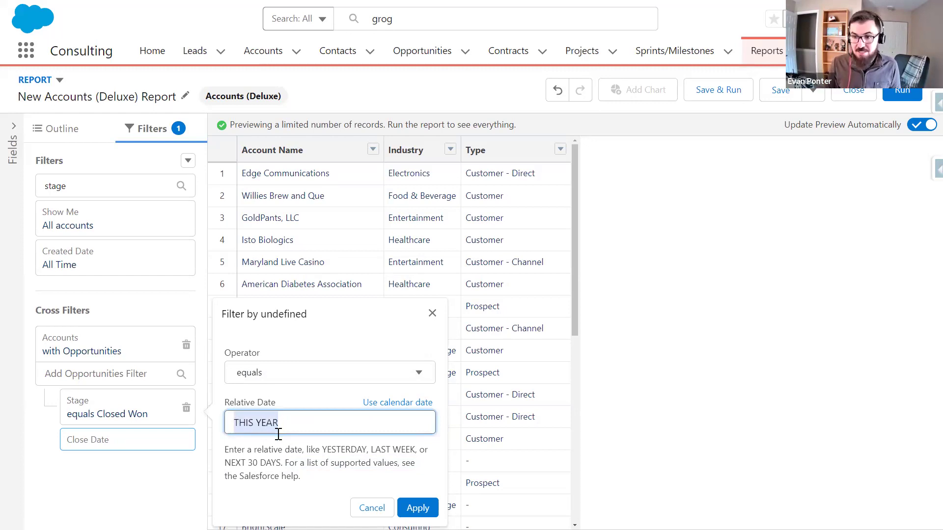
click(418, 508)
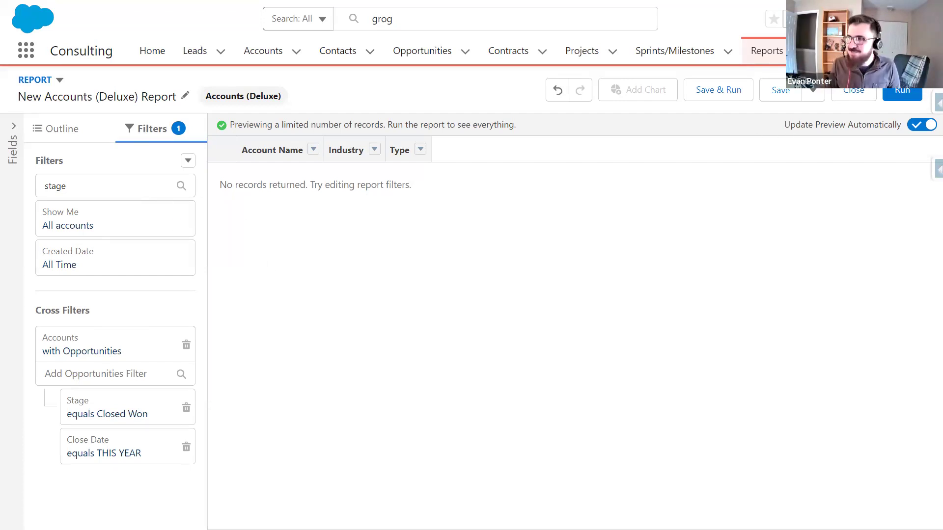
- Run the report to view its results, and return to editing it
click(902, 93)
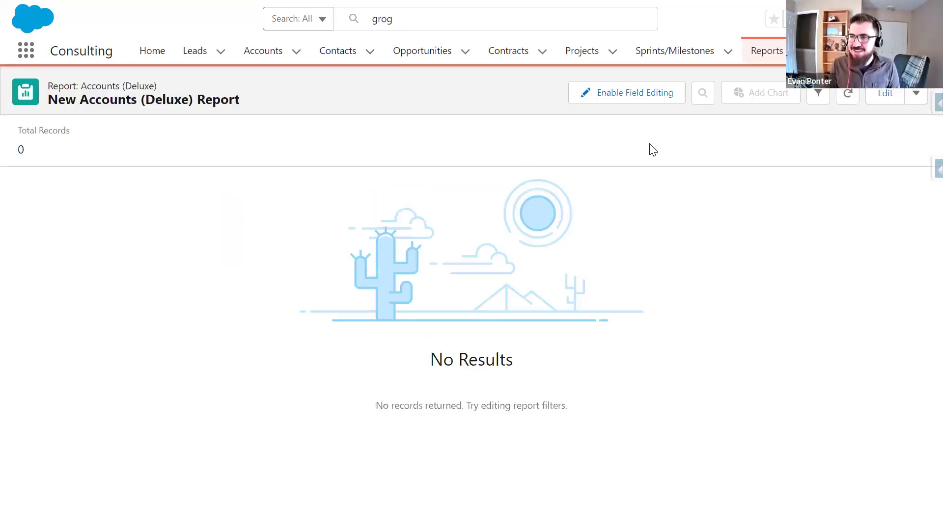
click(889, 95)
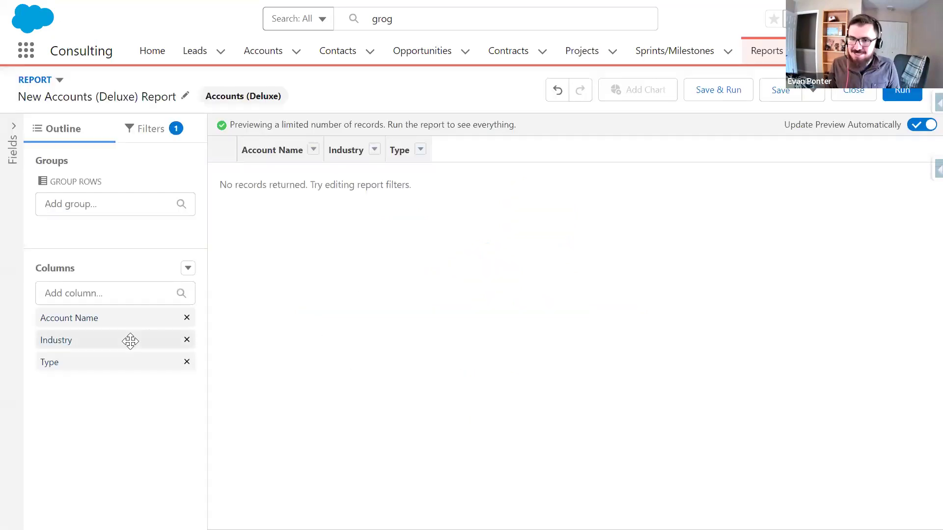
- Change the Close Date condition of the Opportunities cross filter to equal the relative date LAST YEAR
click(147, 138)
click(120, 442)
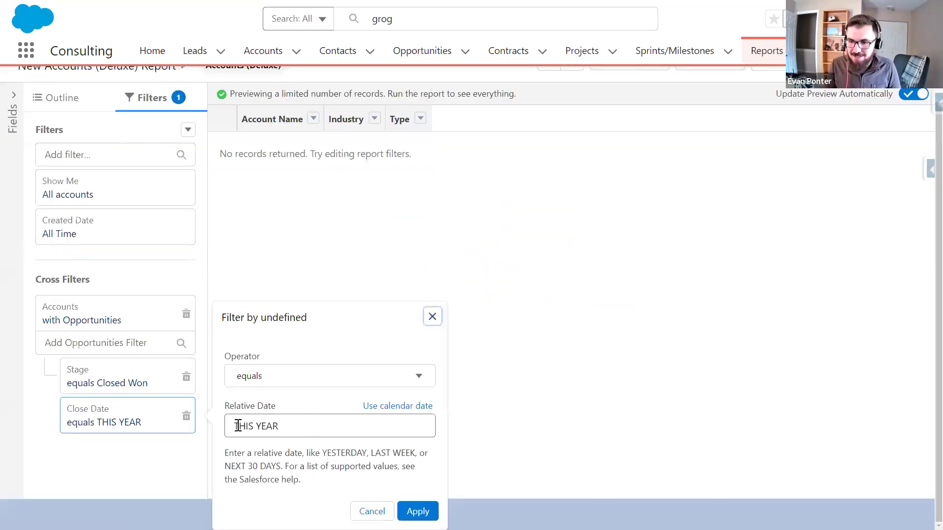
double_click(238, 426)
text(LAST)
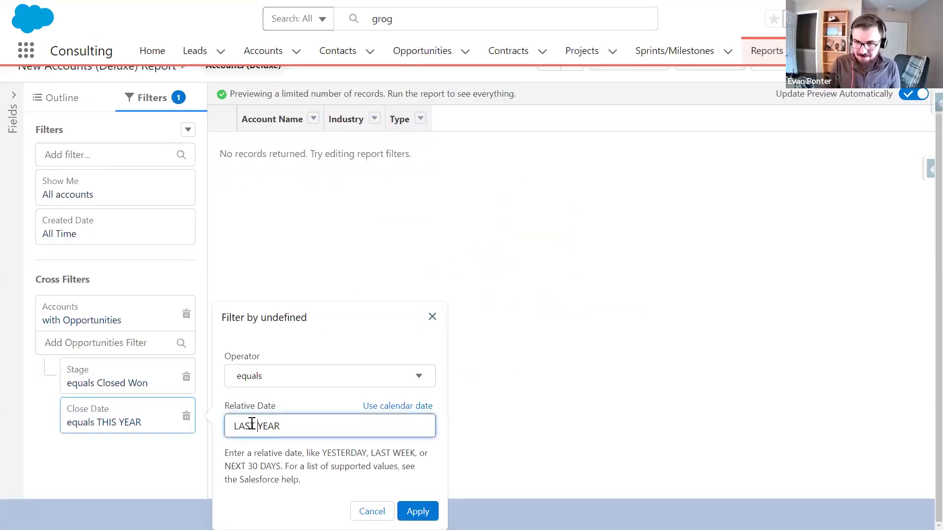
click(417, 512)
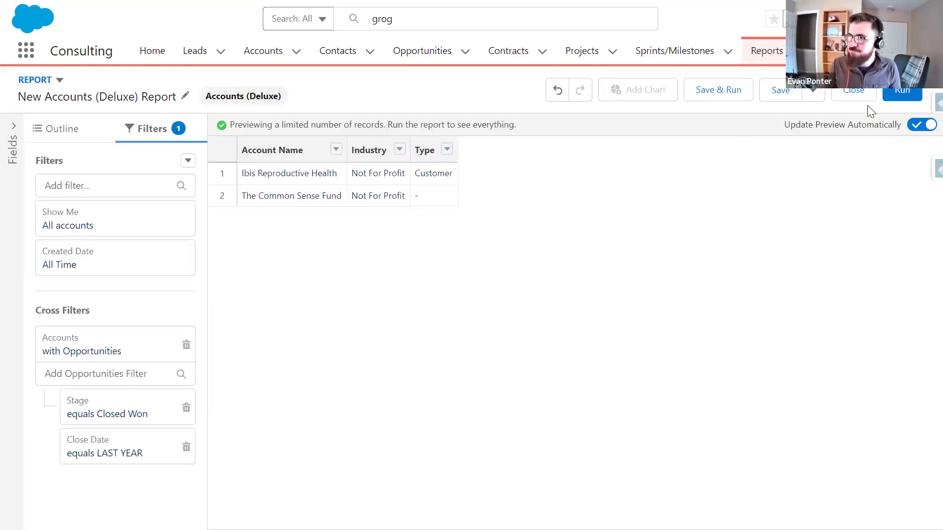
- Run the report, show its applied filters alongside the results, and return to editing it
click(901, 94)
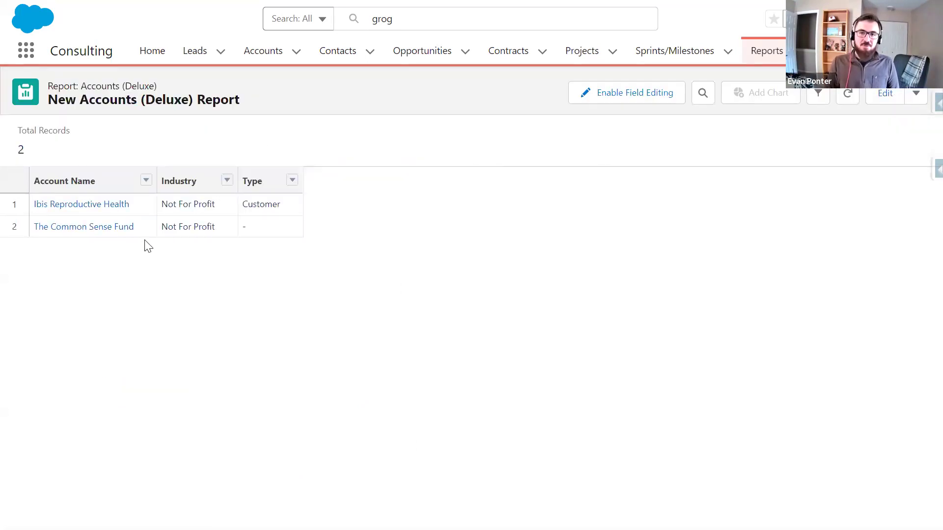
click(817, 95)
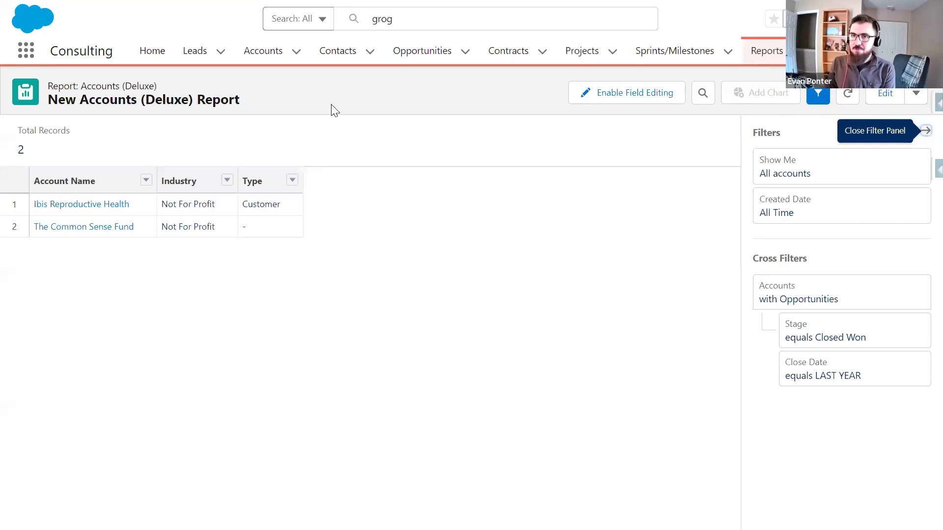
click(885, 93)
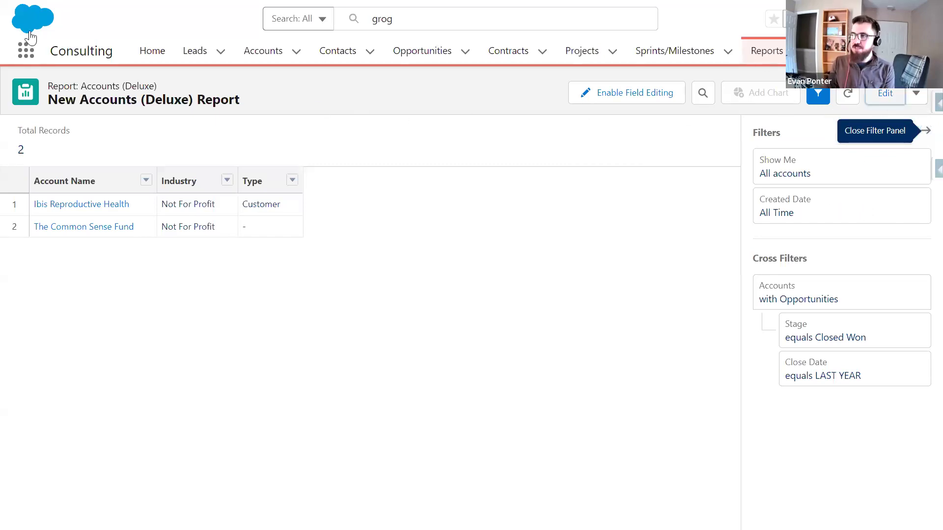
click(150, 129)
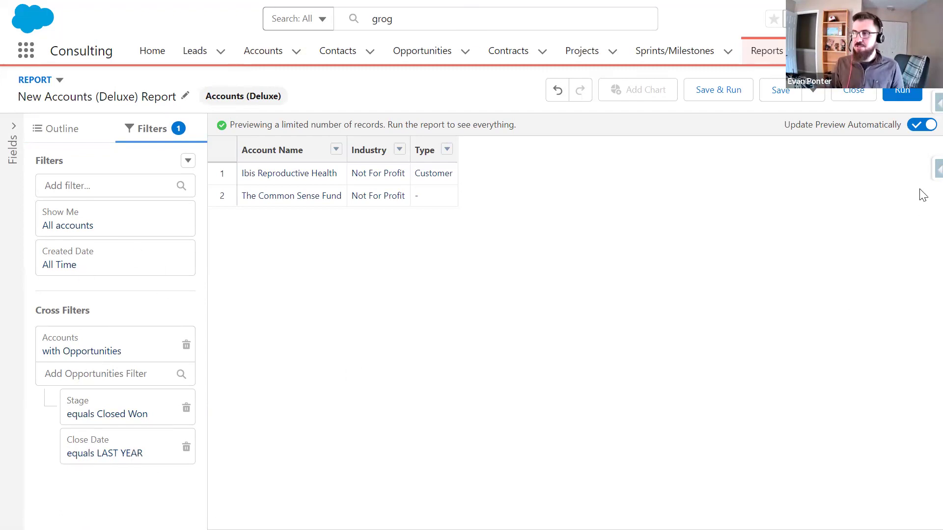
click(899, 98)
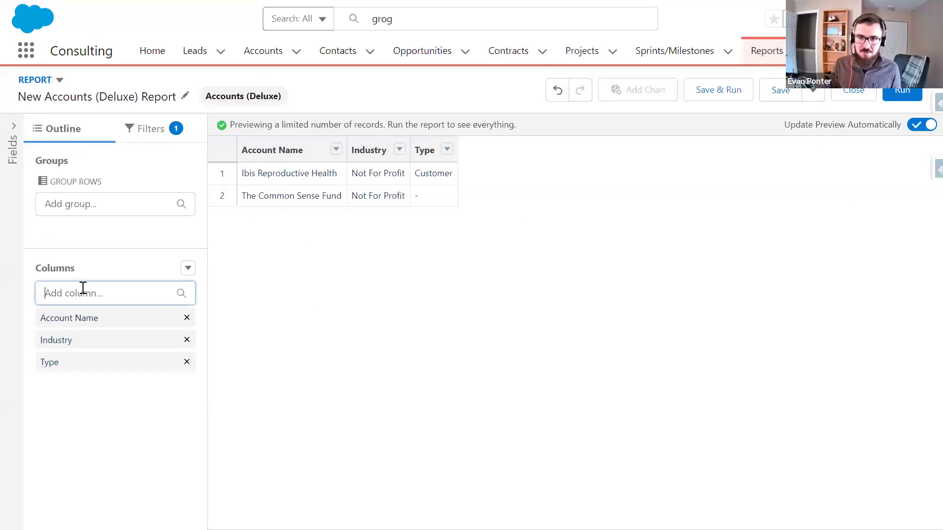
- Add the account's Billing Street as a column and run the report
click(88, 286)
text(stre)
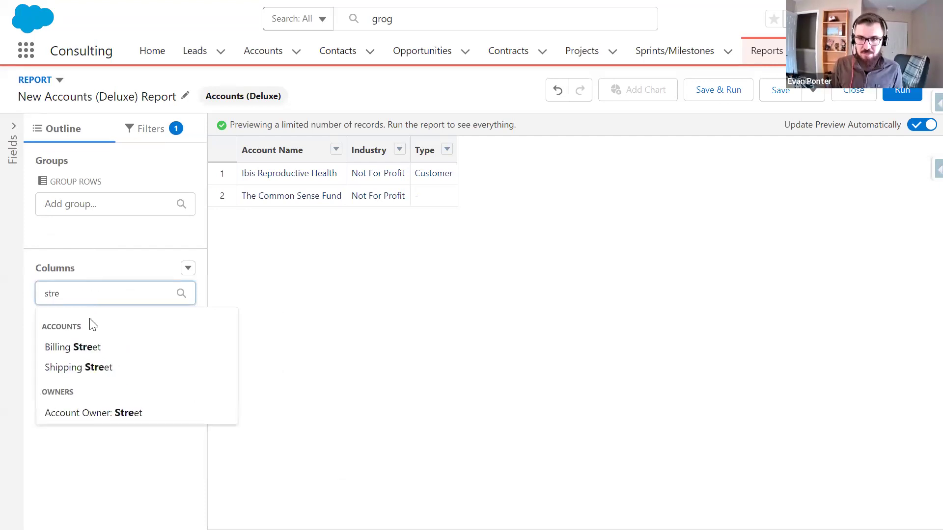
click(92, 346)
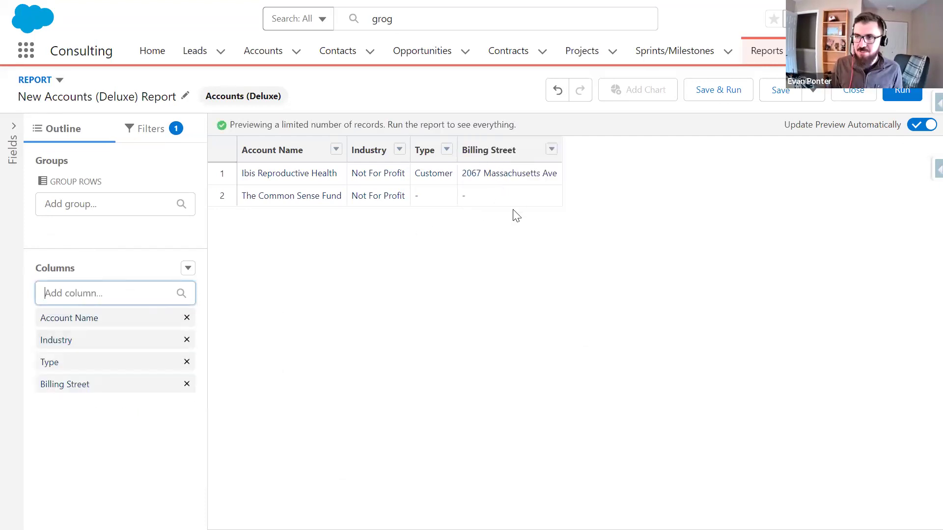
click(891, 96)
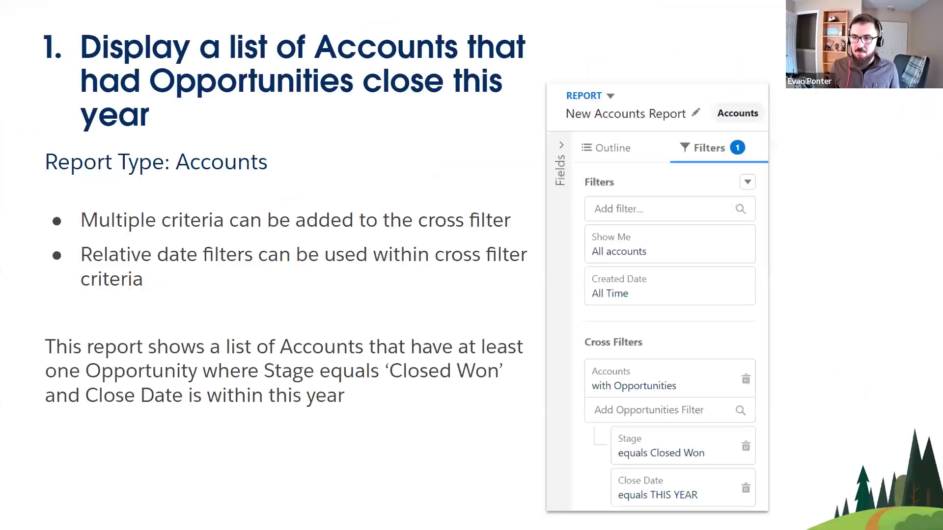
key(Right)
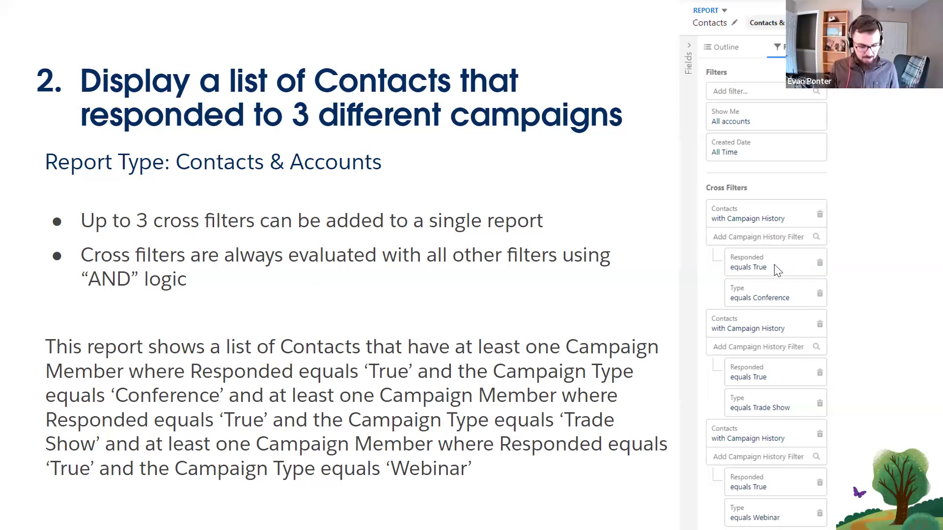
key(alt+Tab)
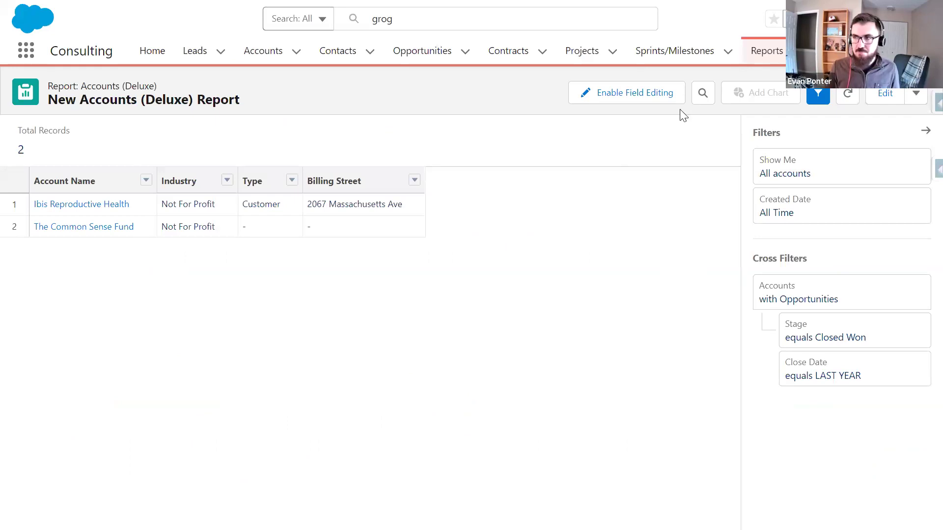
- Start a new report based on the Contacts (Deluxe) report type, found by searching all types for "contact"
click(767, 52)
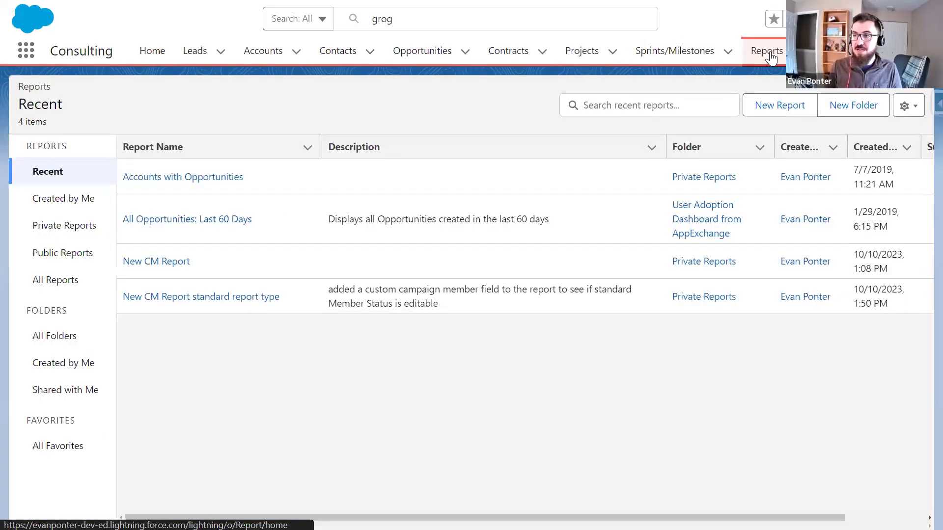
click(769, 109)
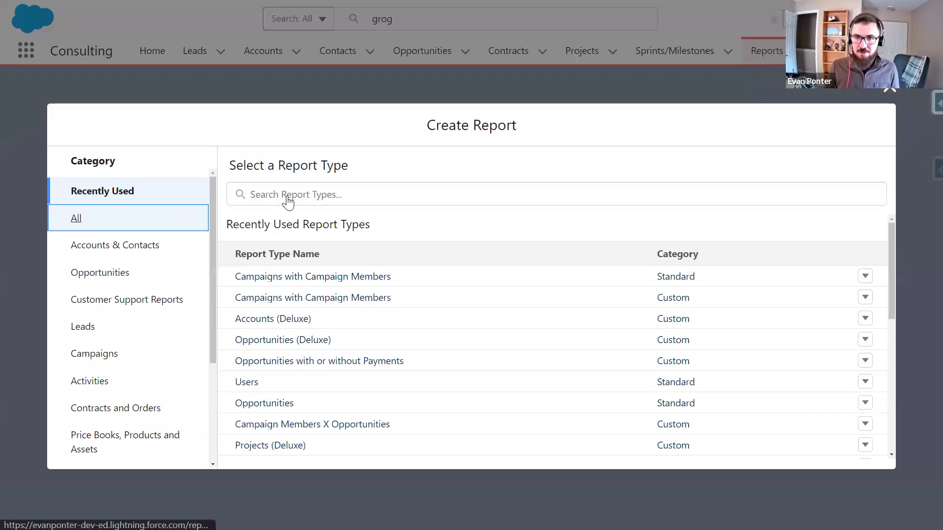
click(307, 188)
text(contact)
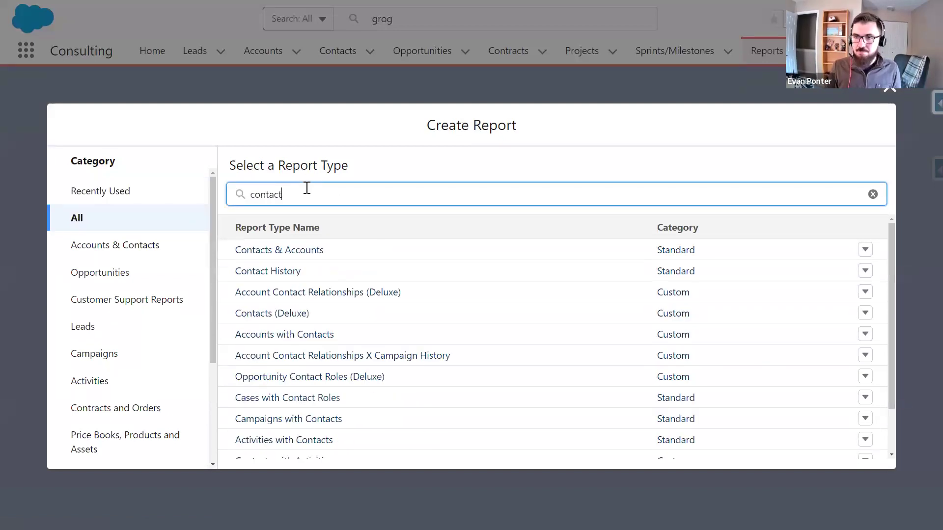
click(299, 316)
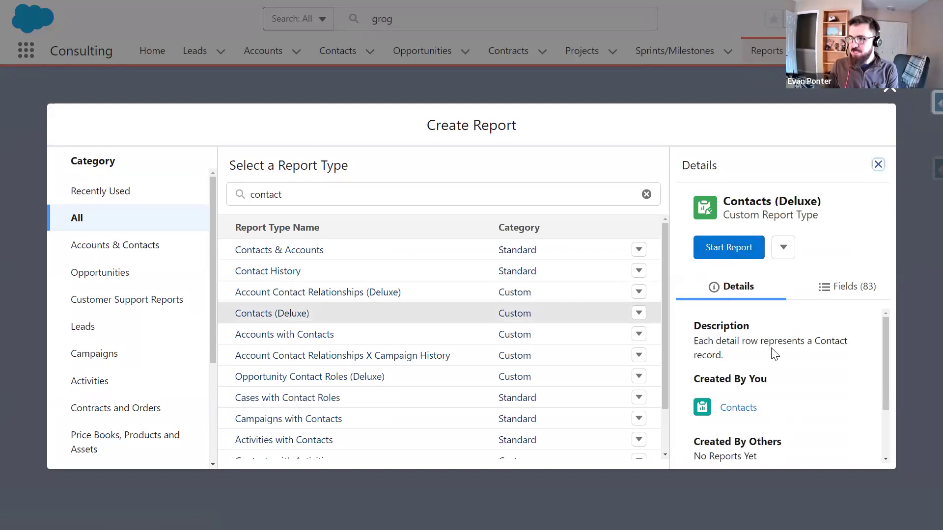
click(736, 253)
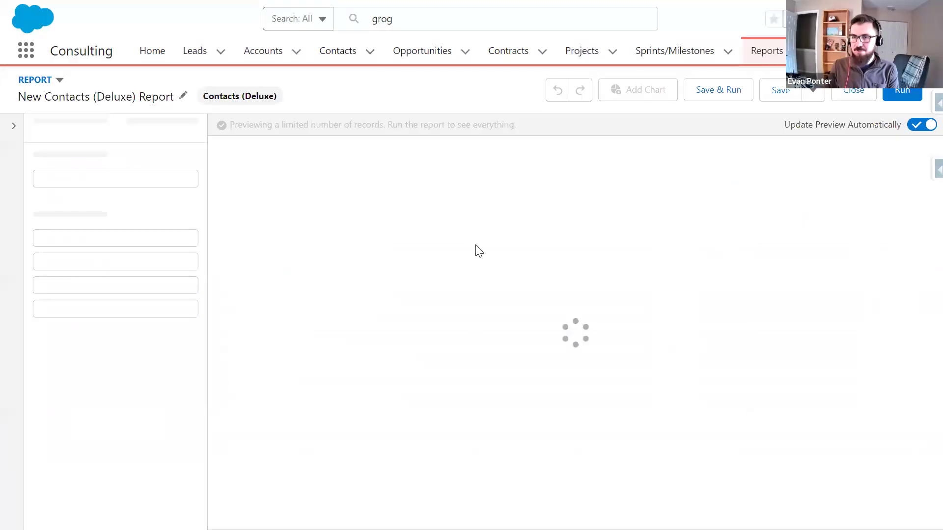
- Set the report's standard filters to show All contacts and a Birthdate range of All Time
click(150, 129)
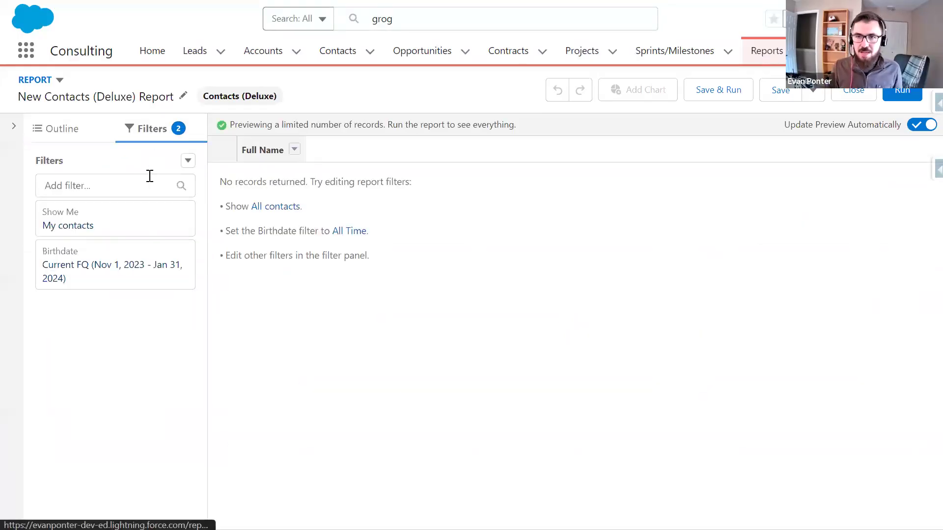
click(126, 228)
click(292, 244)
click(292, 307)
click(409, 269)
click(147, 267)
click(284, 290)
click(268, 315)
click(417, 347)
- Add a cross filter showing Contacts with Campaign History
click(188, 161)
click(166, 210)
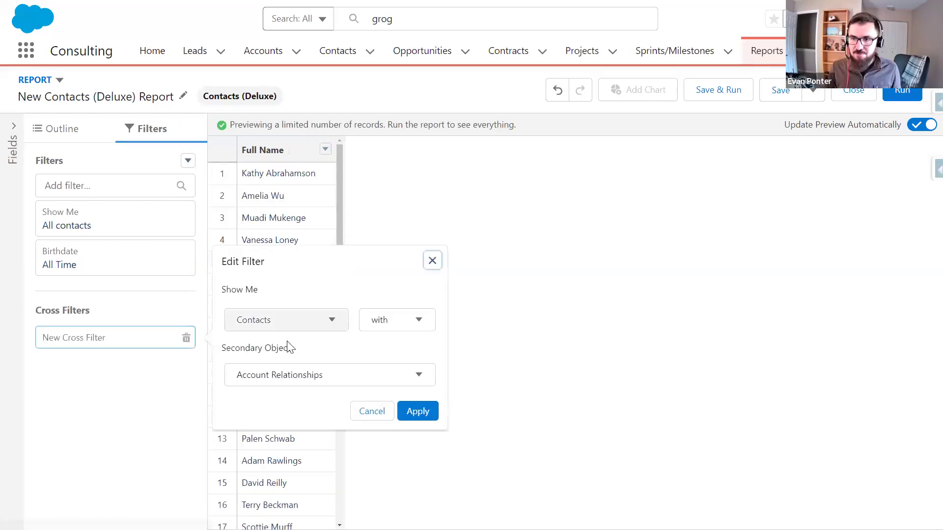
click(333, 322)
click(333, 325)
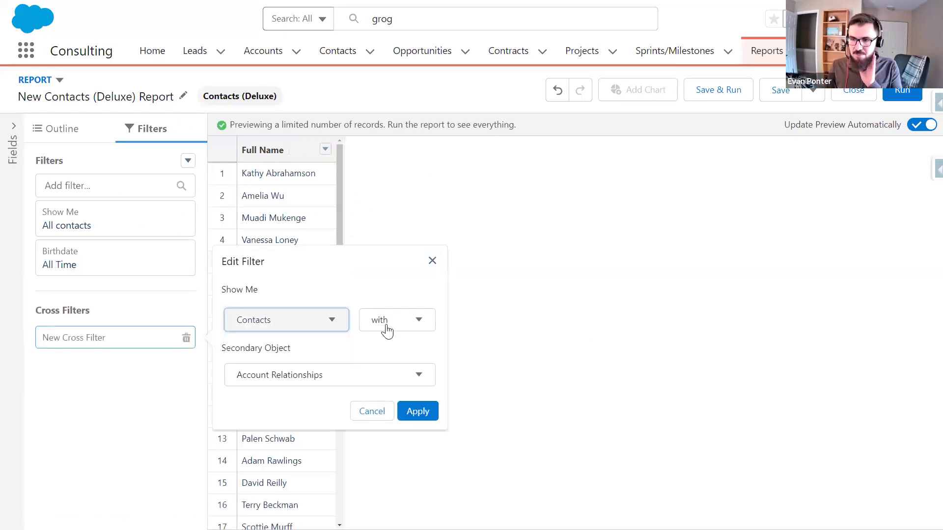
click(361, 378)
mouse_move(431, 240)
mouse_down()
mouse_move(431, 343)
mouse_move(434, 258)
mouse_up()
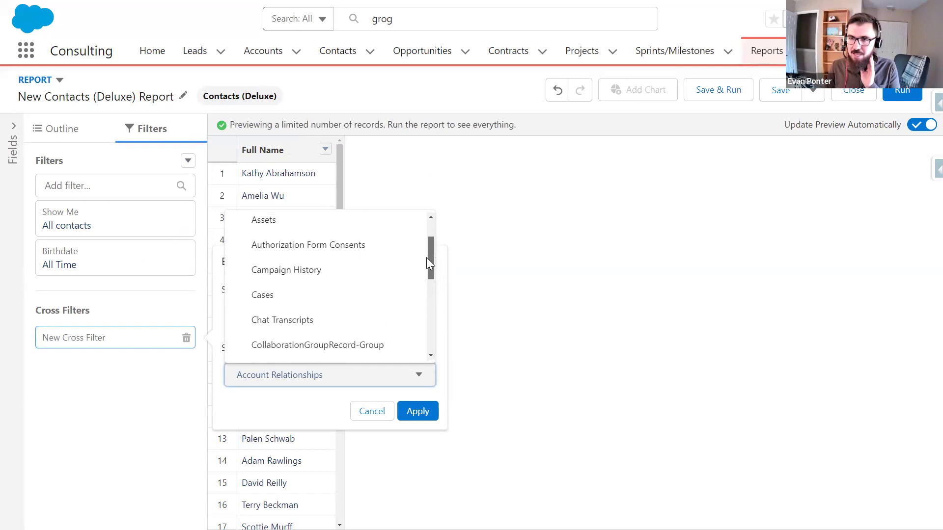
click(304, 276)
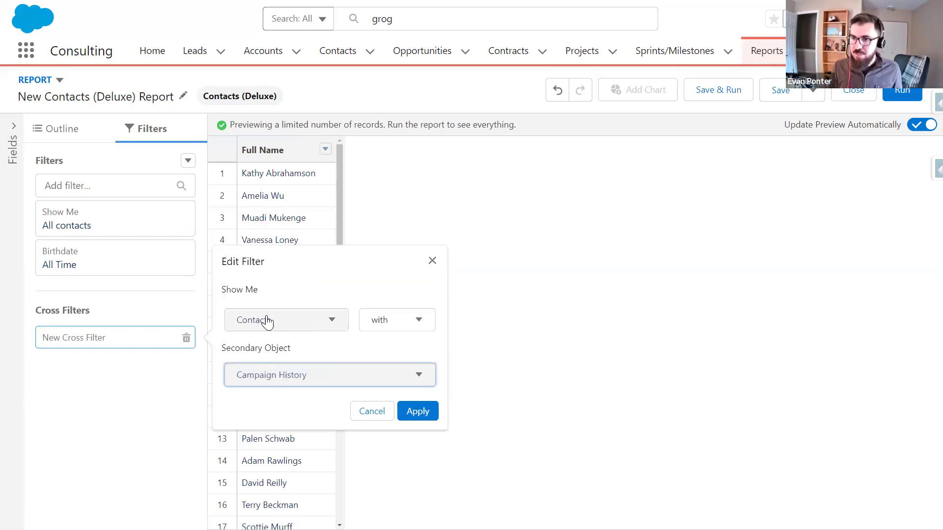
click(418, 411)
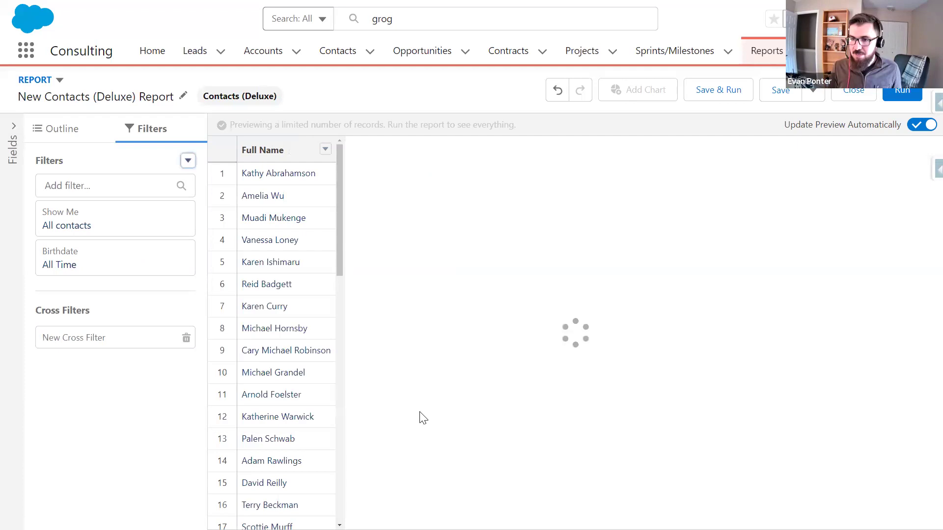
- Add a Campaign History condition to the cross filter requiring Type equals Webinar
click(97, 375)
scroll(100, 337, down, 8)
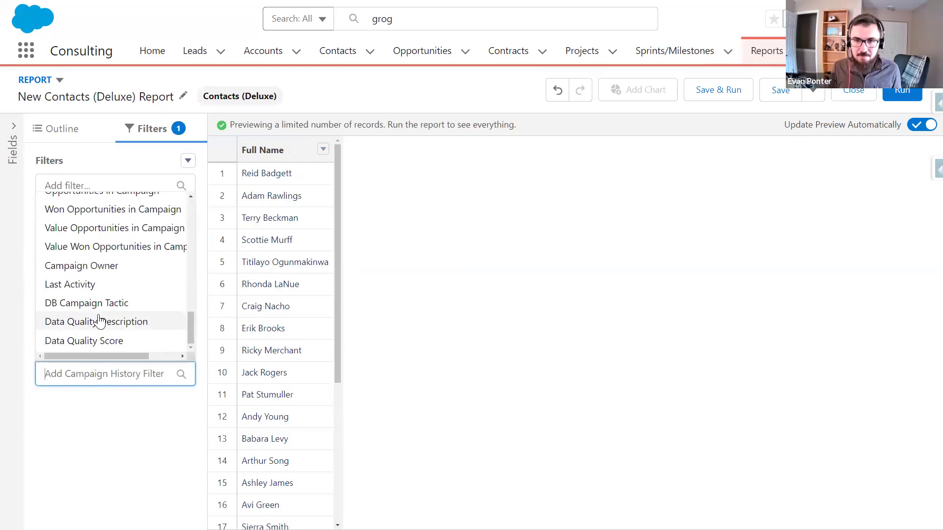
scroll(99, 324, up, 3)
scroll(93, 298, up, 3)
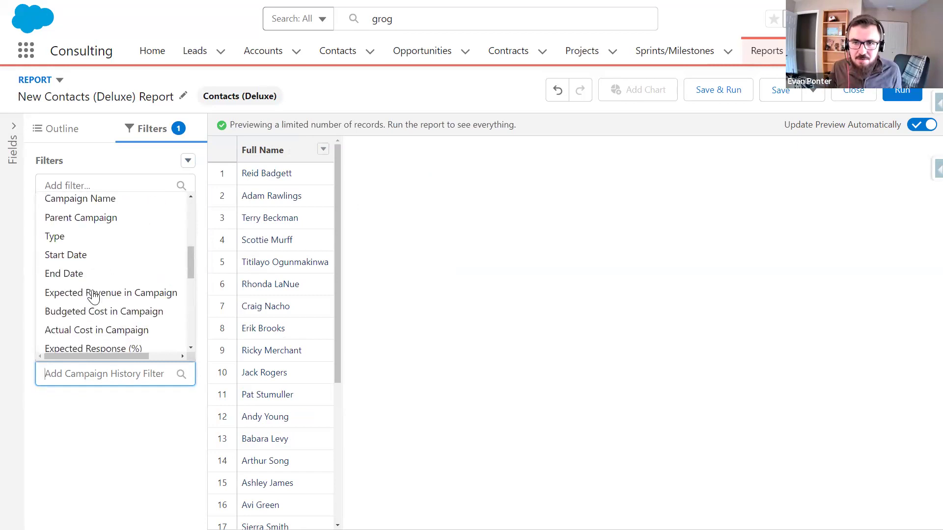
click(73, 236)
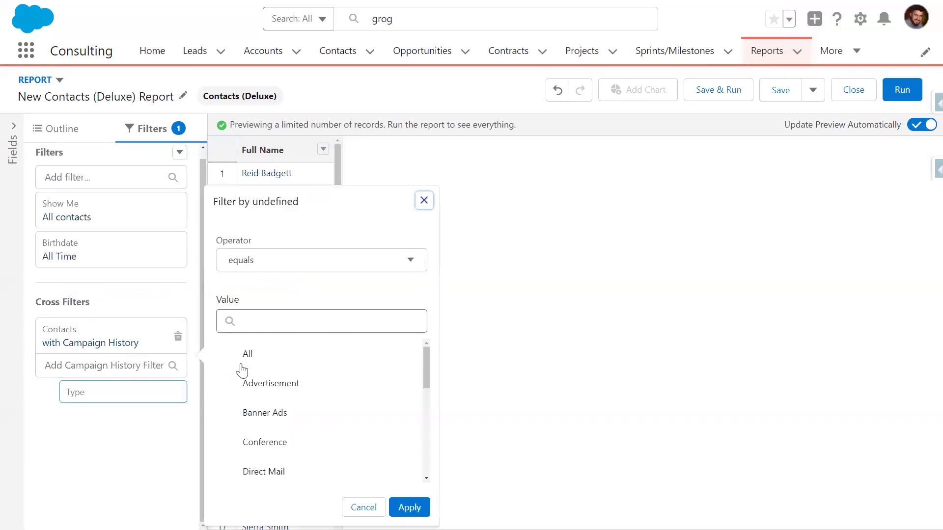
scroll(318, 451, down, 5)
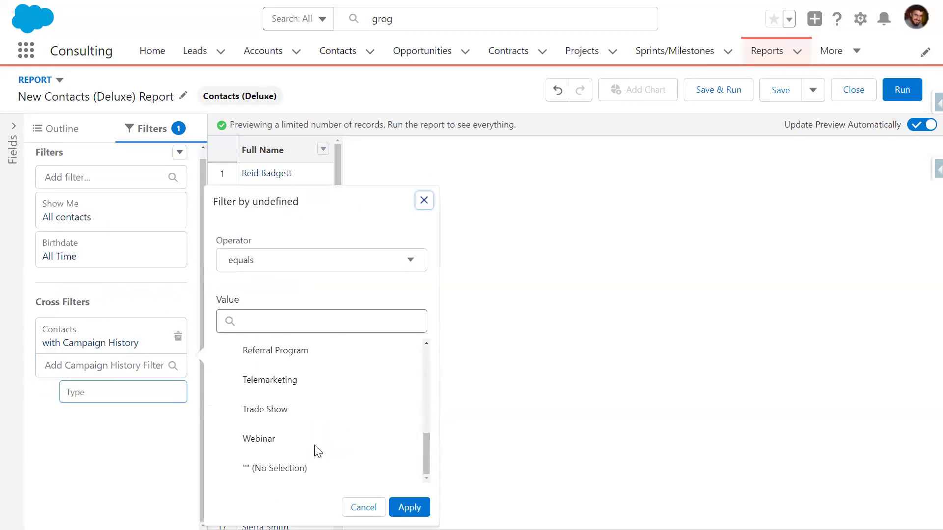
click(289, 438)
click(409, 509)
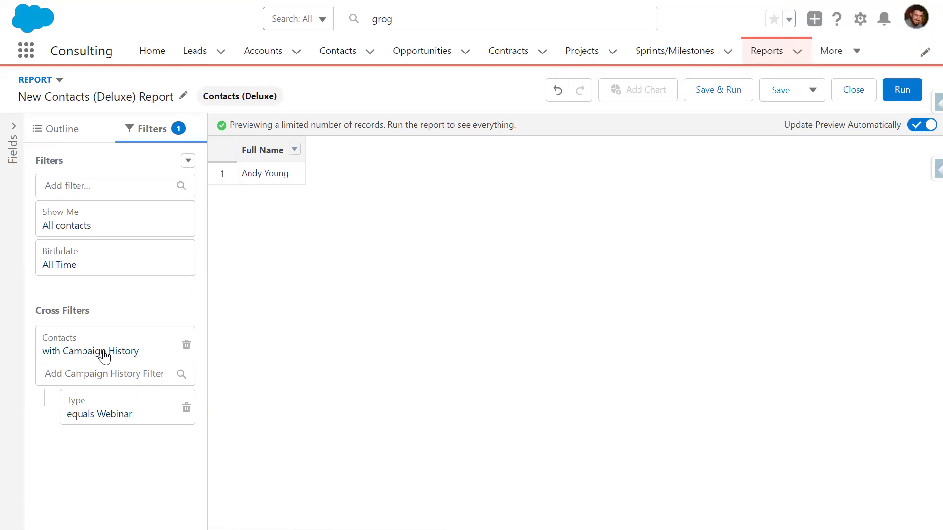
- Open Salesforce Setup in a separate browser tab and go to the Object Manager
click(860, 18)
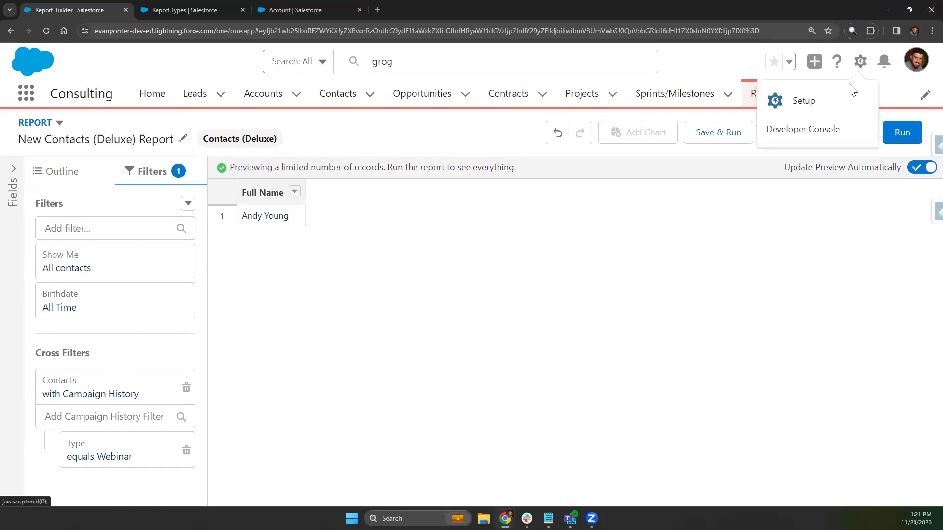
click(825, 99)
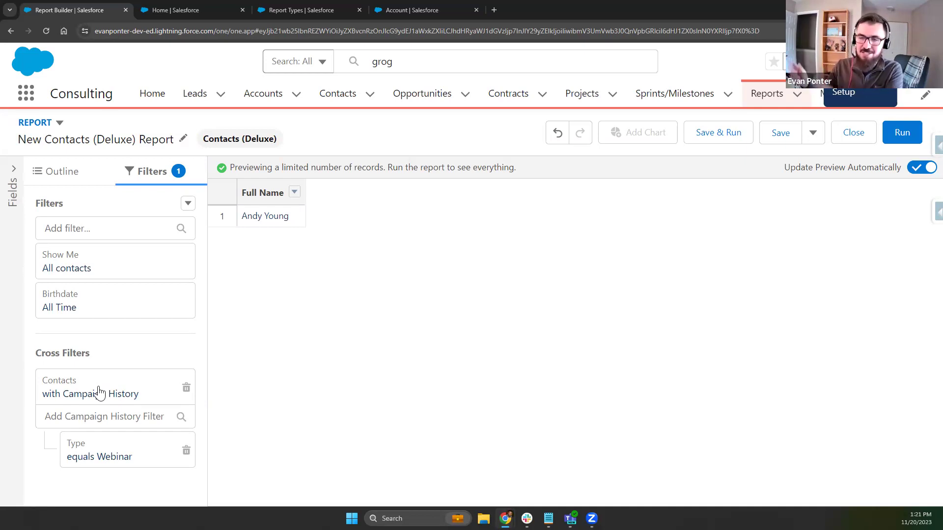
click(198, 10)
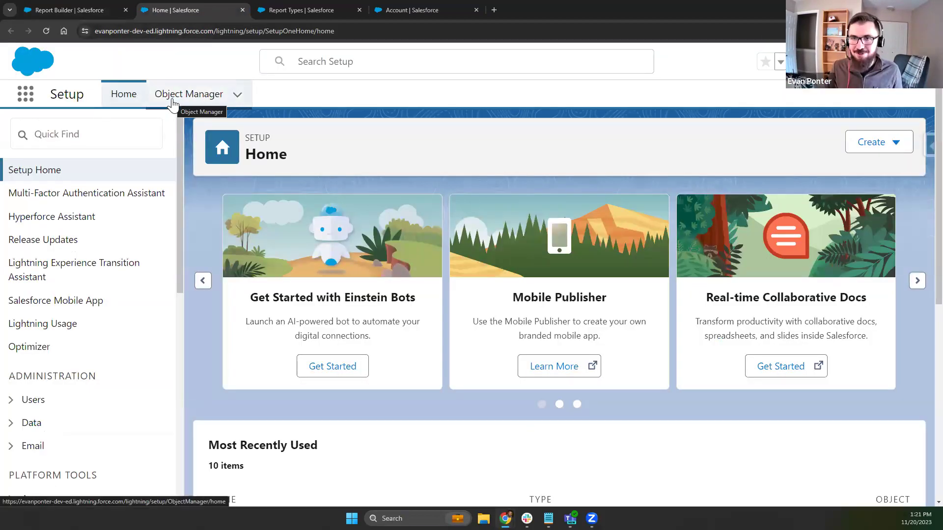
click(173, 105)
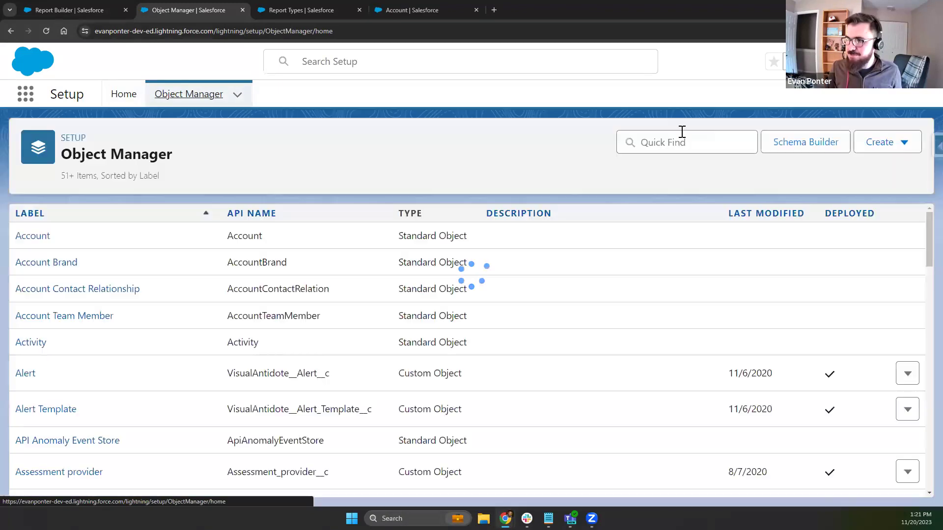
- Find the Campaign Member object in the Object Manager and show its fields and relationships
click(688, 143)
text(campa)
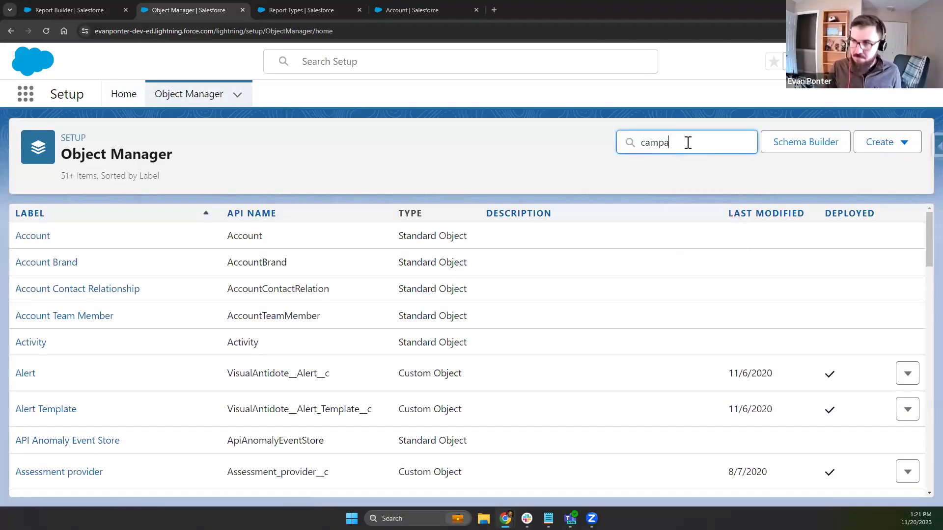
text(ign)
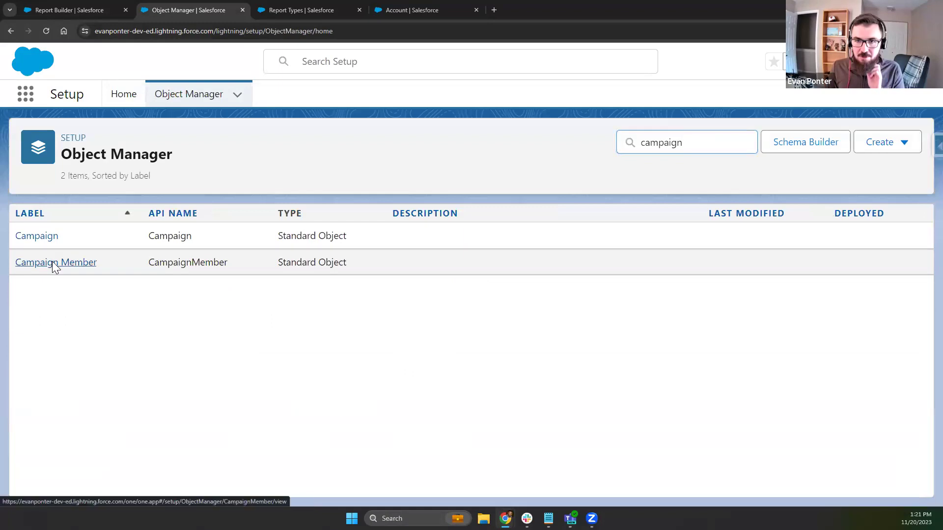
click(53, 265)
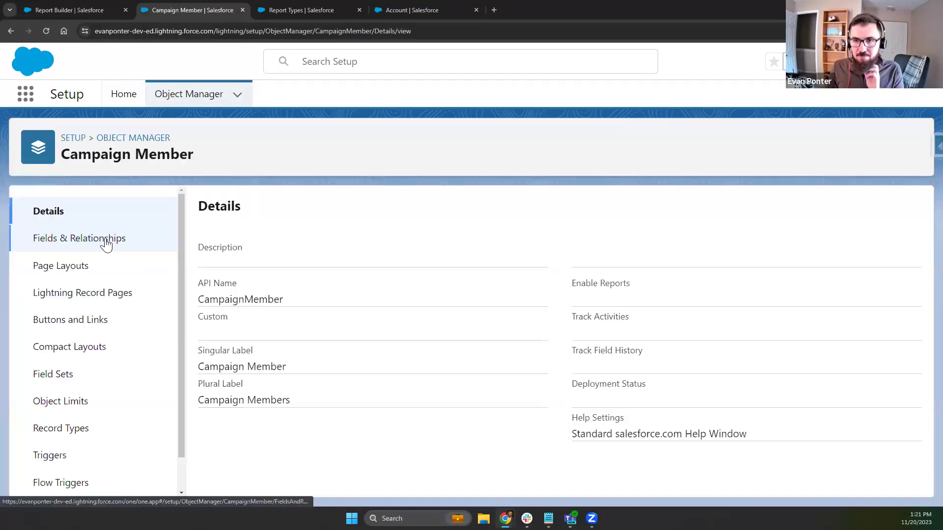
click(94, 247)
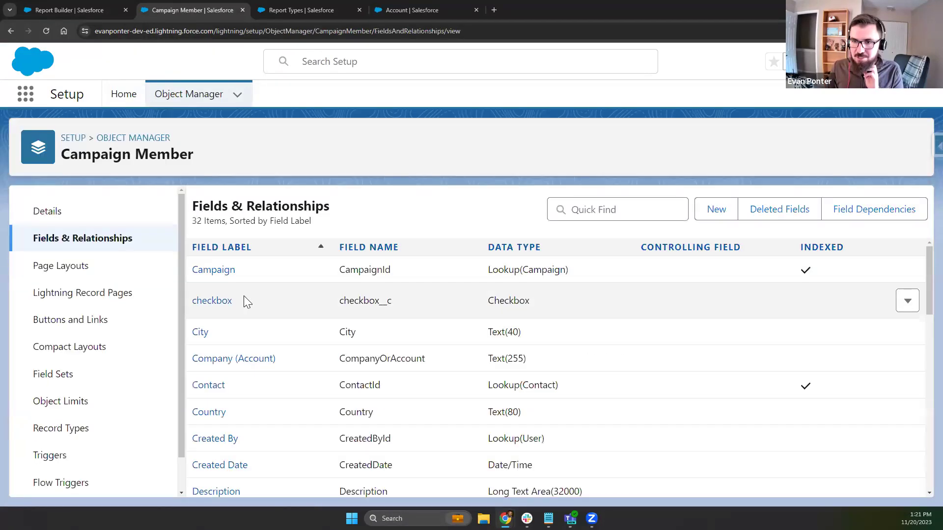
- Examine the Contact lookup field's child relationship name and editable settings, and return to the Campaign Member field list
click(209, 386)
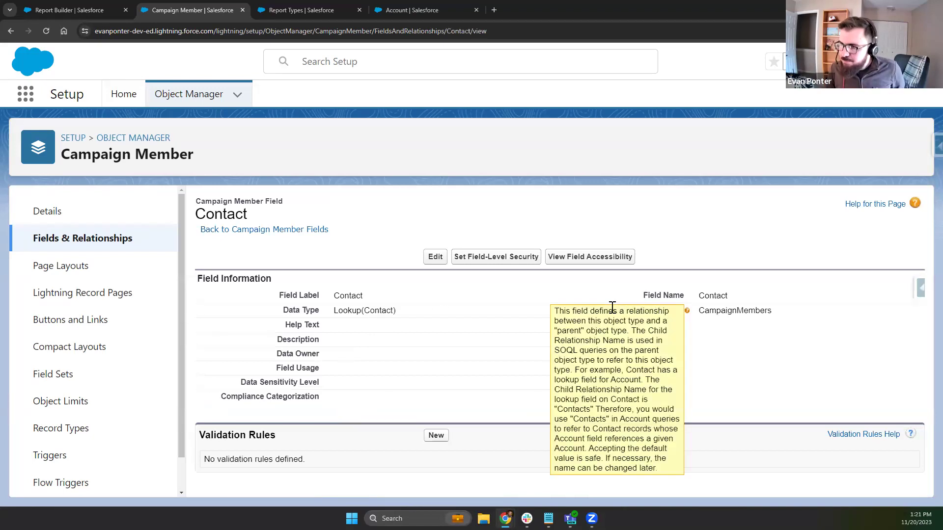
drag(703, 293, 778, 314)
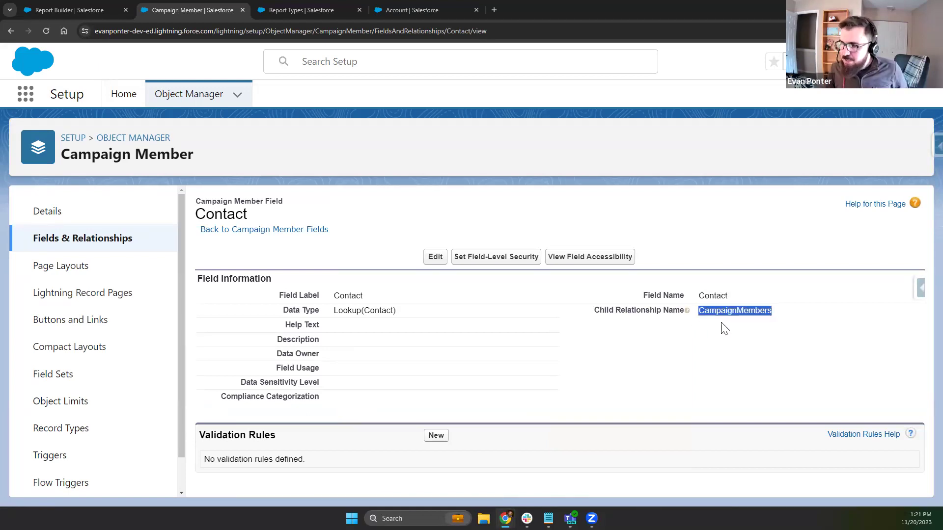
click(435, 257)
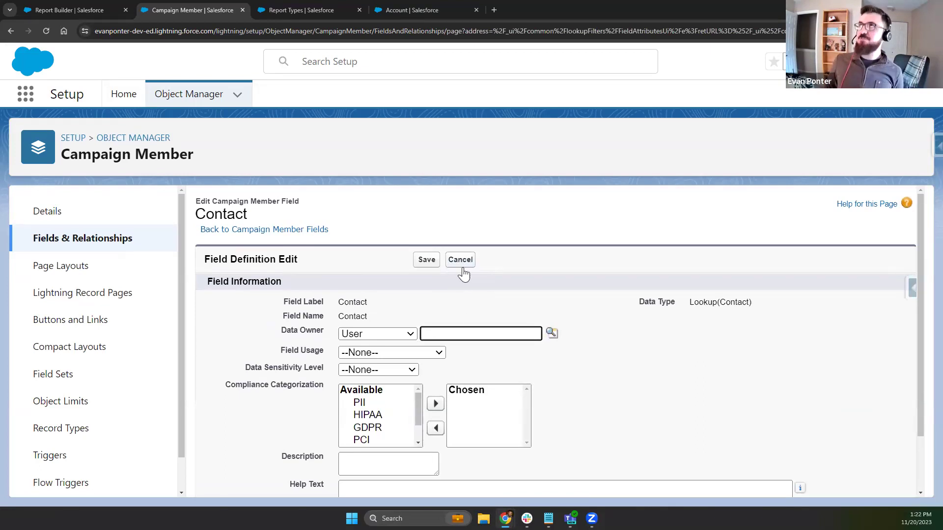
click(464, 270)
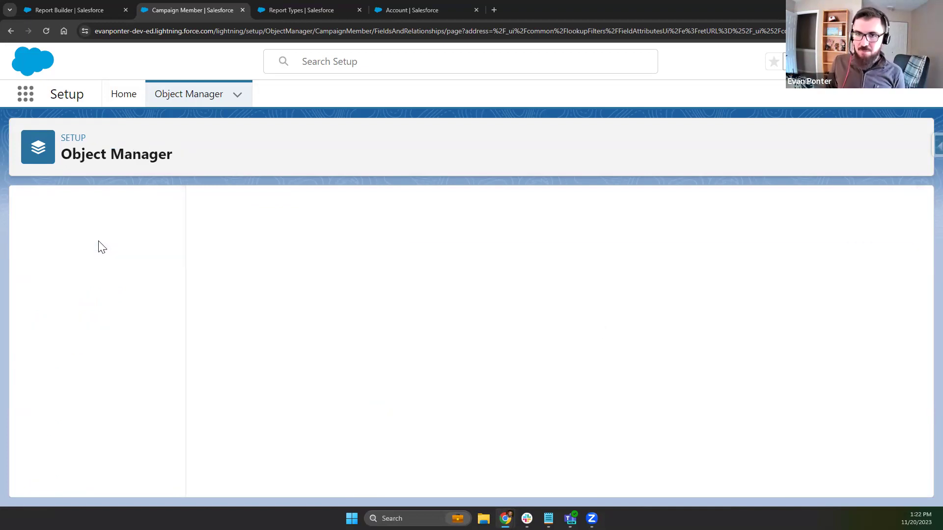
click(131, 240)
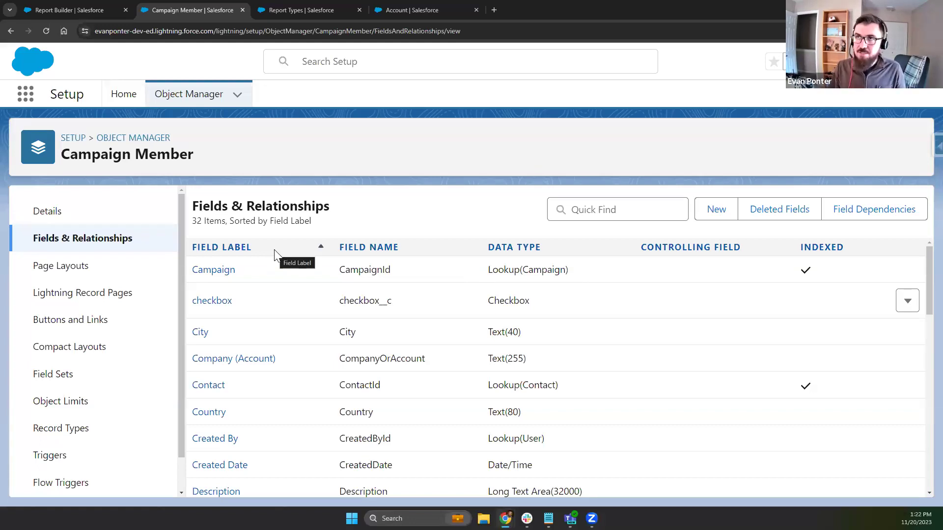
- Review the object choices of the Campaign History cross filter in the contacts report without changing it, and check the additional filter options
click(66, 9)
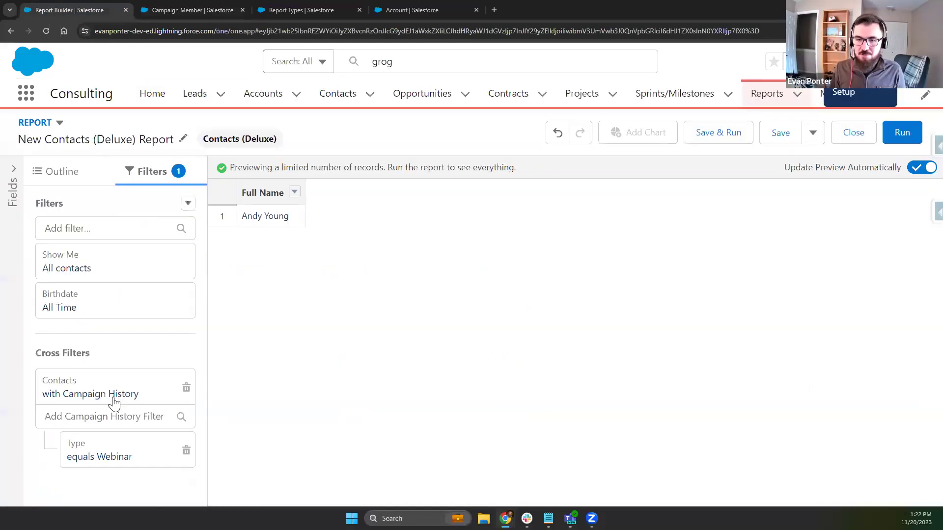
click(84, 398)
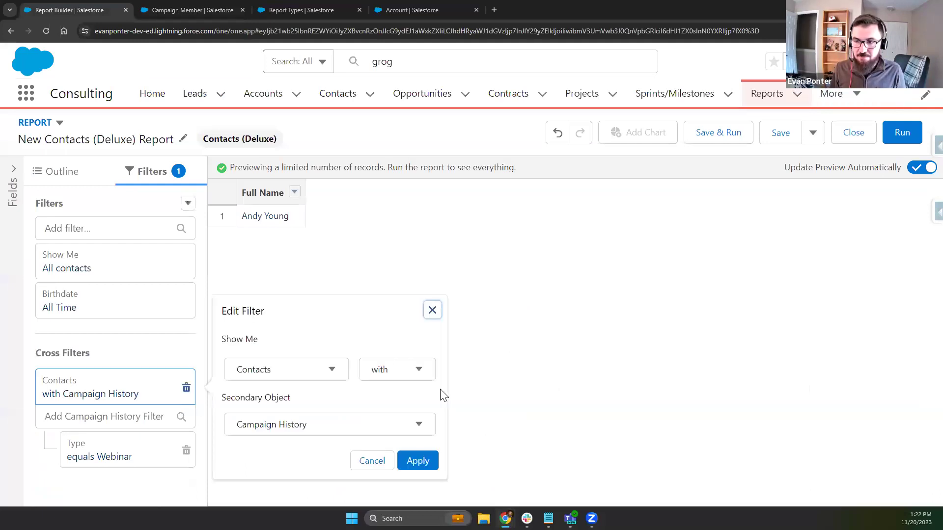
click(300, 378)
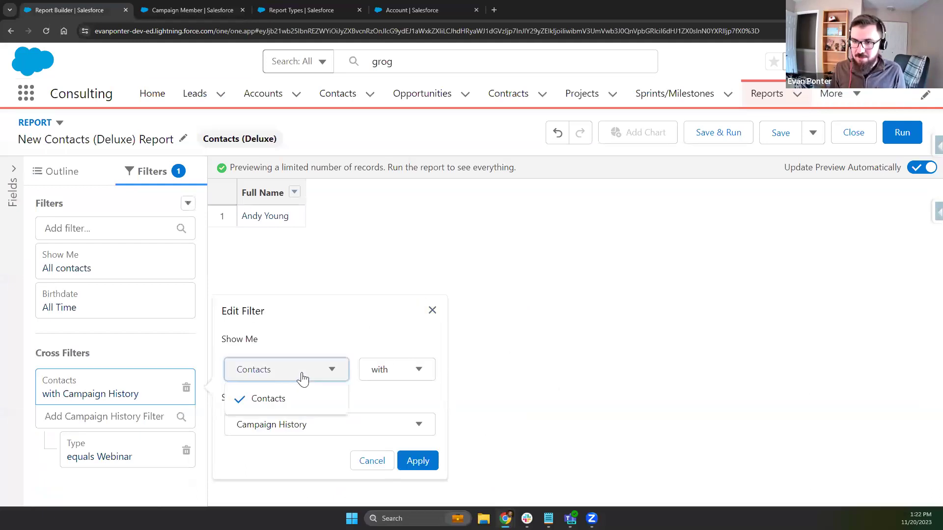
click(376, 430)
scroll(334, 339, down, 5)
scroll(332, 368, up, 5)
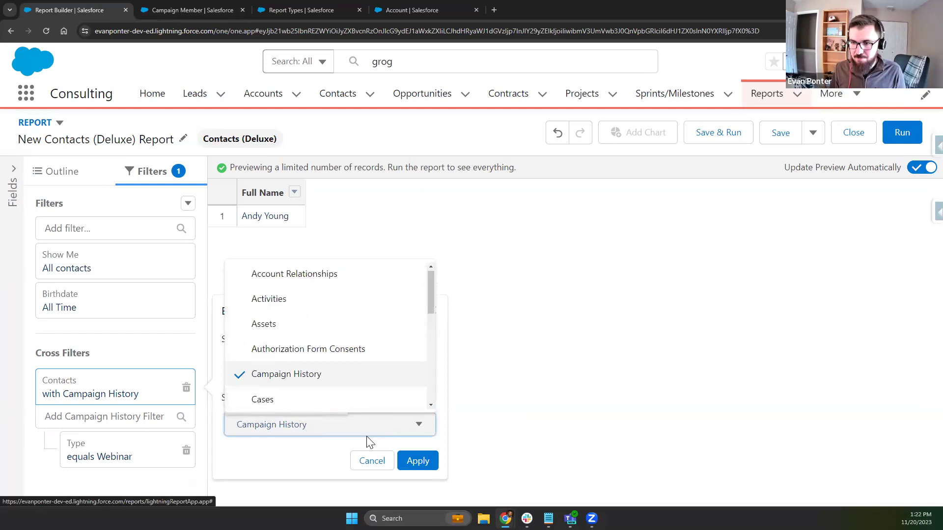
click(372, 461)
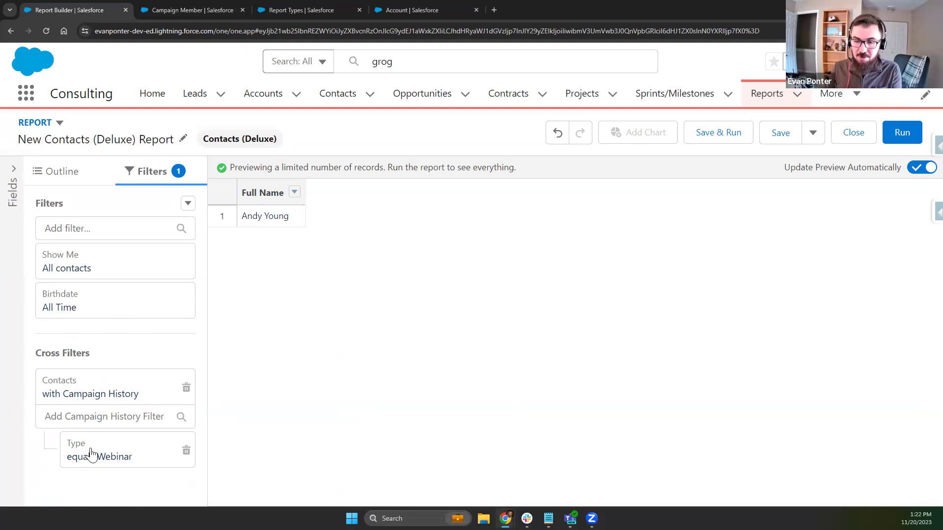
click(191, 206)
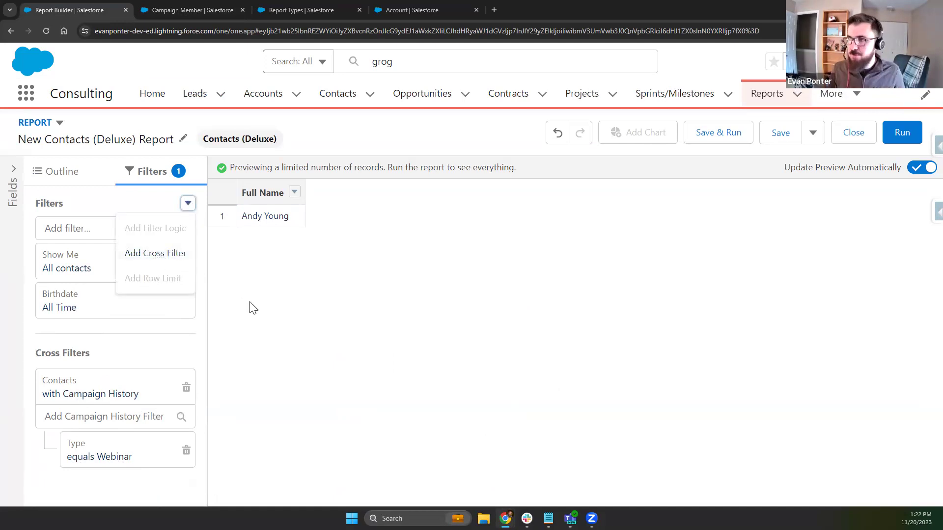
- Run the report and save it as New Contacts (Deluxe) Report
click(901, 143)
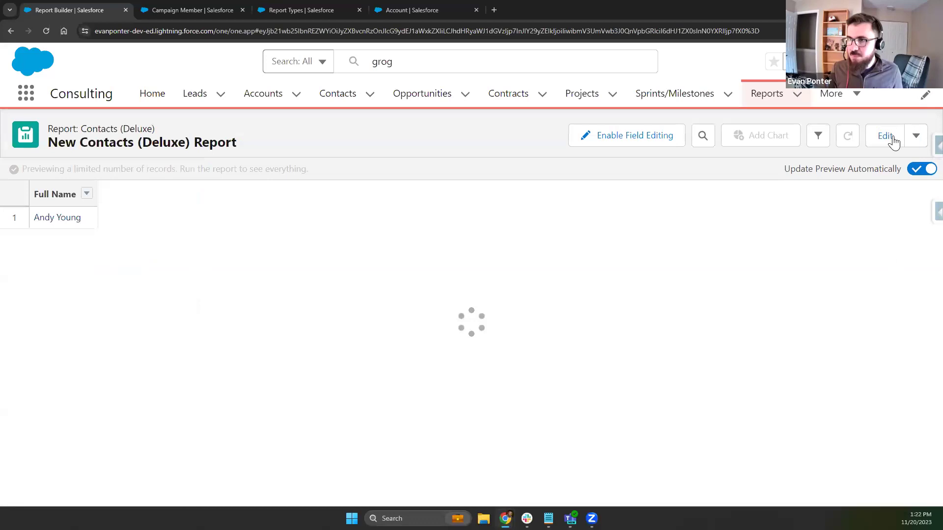
click(916, 138)
click(875, 166)
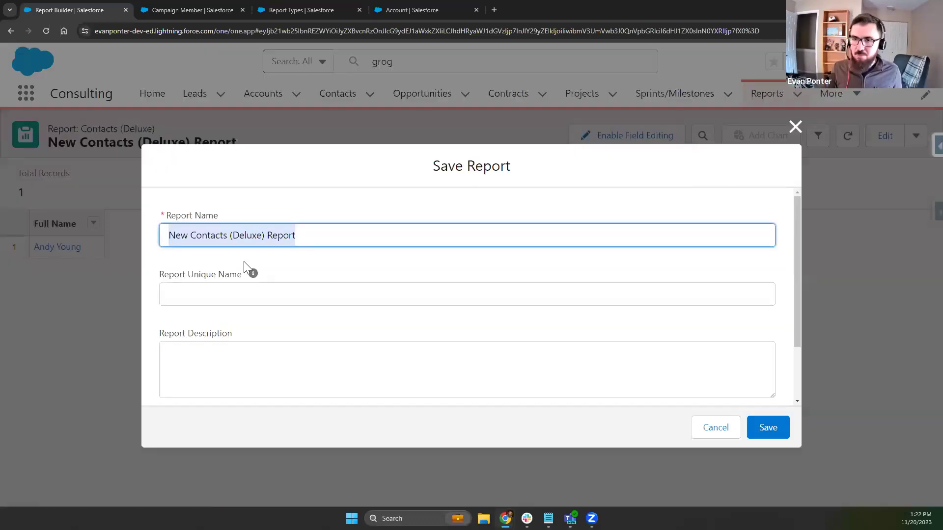
click(225, 300)
double_click(226, 301)
click(760, 424)
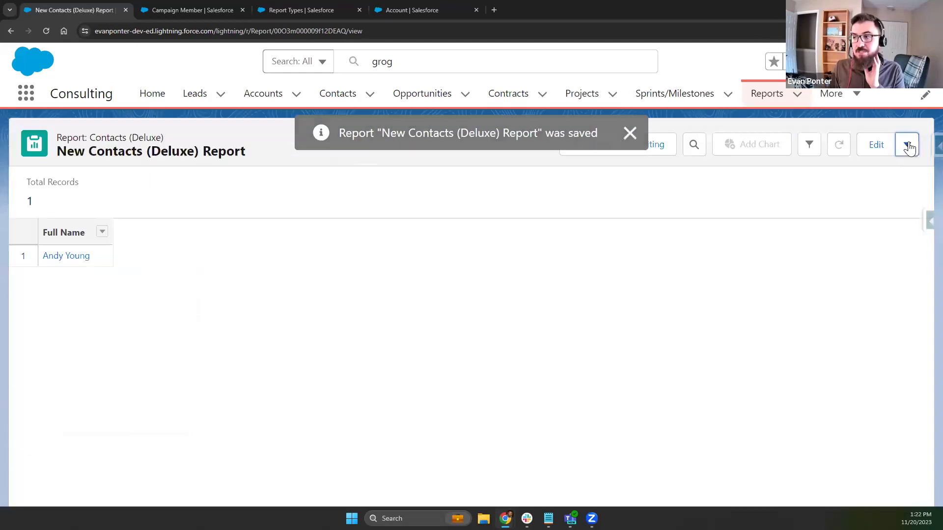
- Examine the saved report's Add to Campaign form and its campaign lookup, and view the other report actions
click(908, 146)
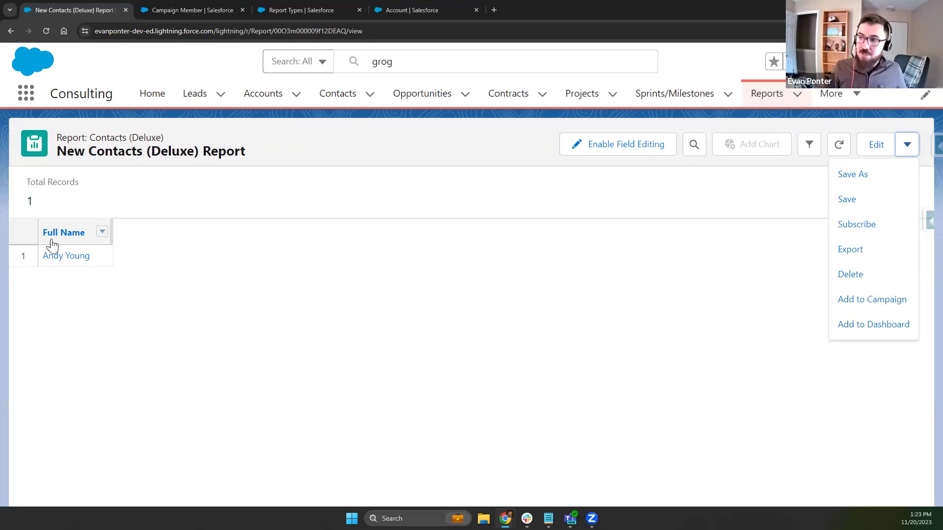
click(872, 299)
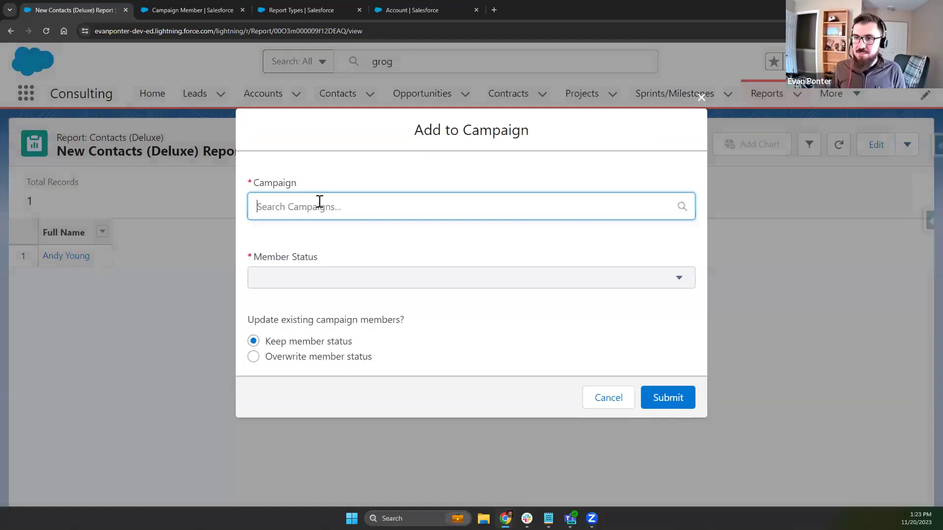
click(319, 202)
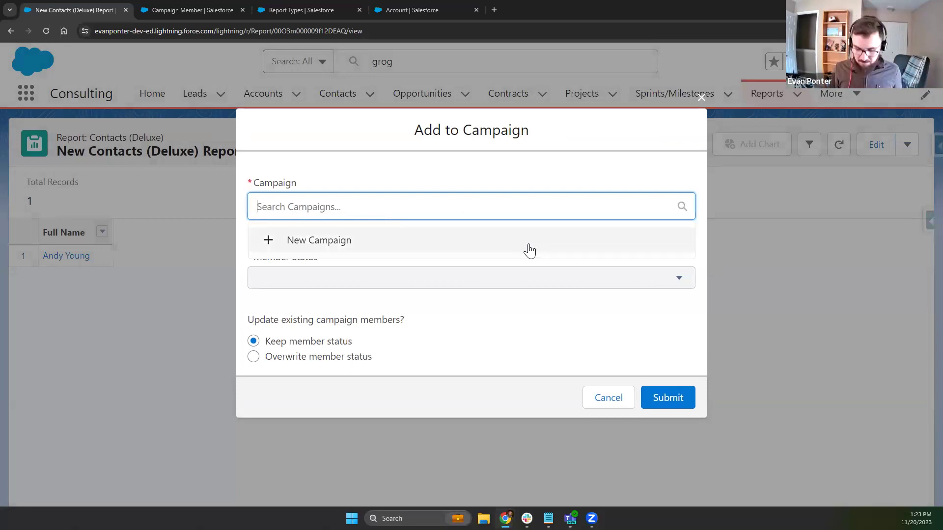
key(F11)
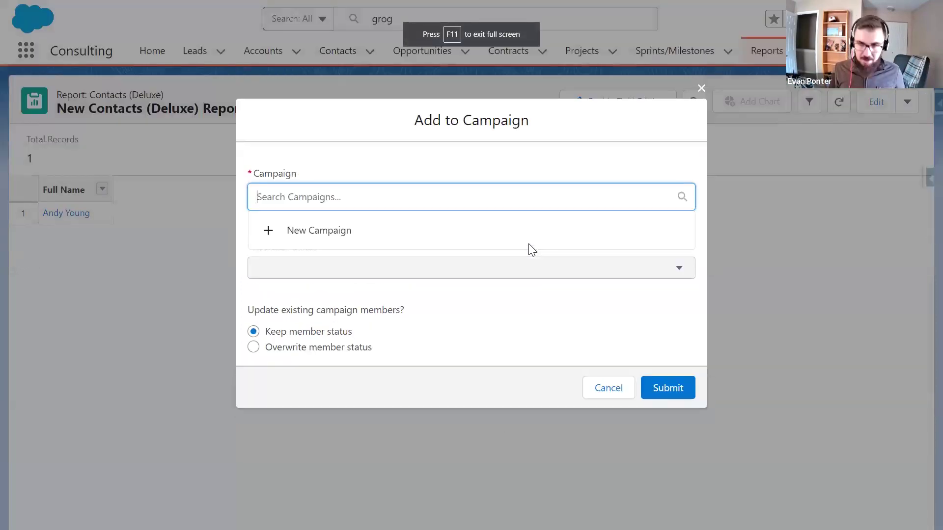
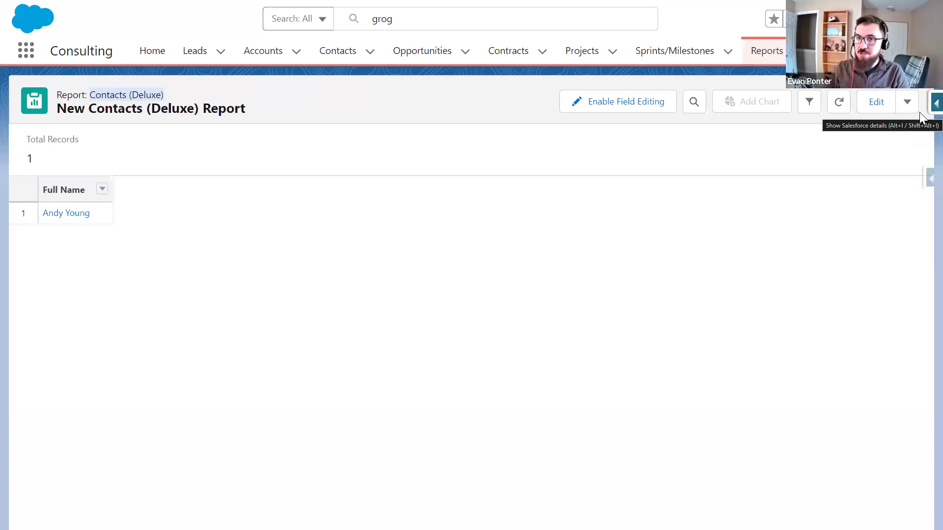
click(906, 103)
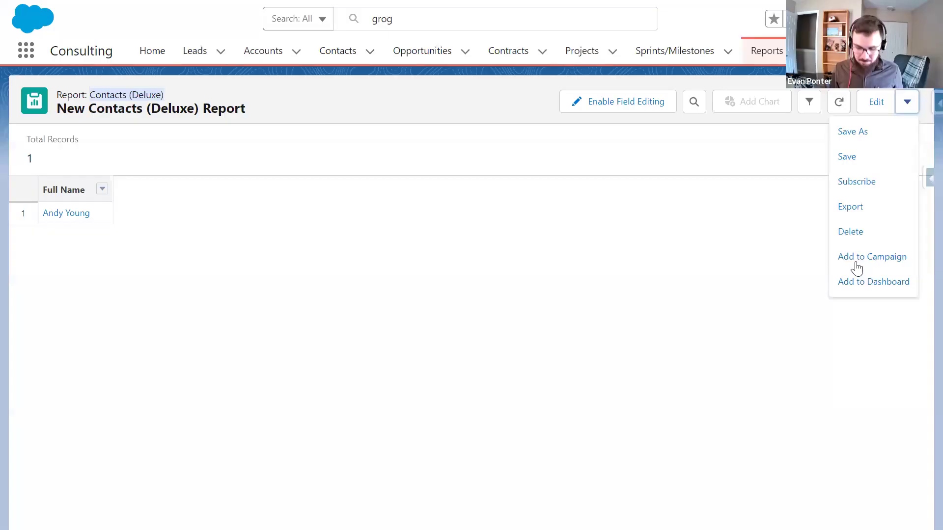
key(F11)
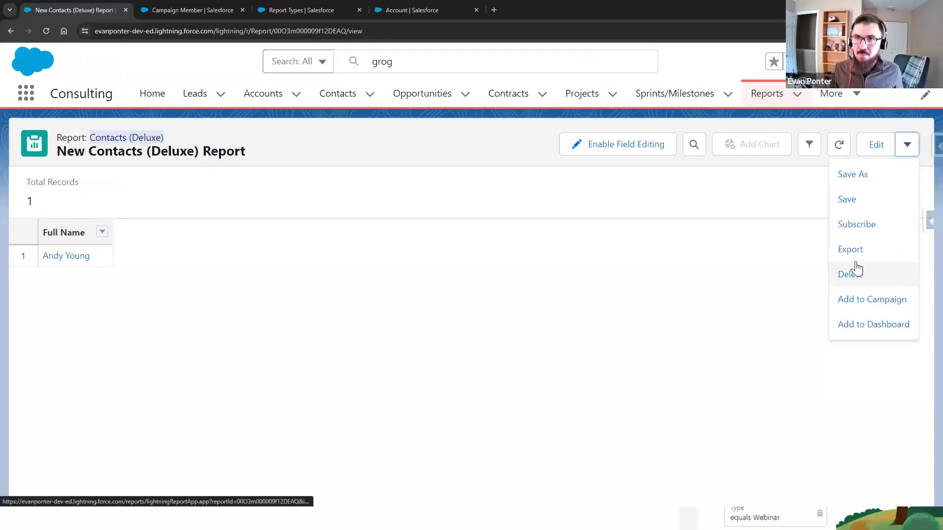
- Open the Contacts (Deluxe) custom report type in Setup and examine its Object Relationships section
click(201, 9)
click(277, 7)
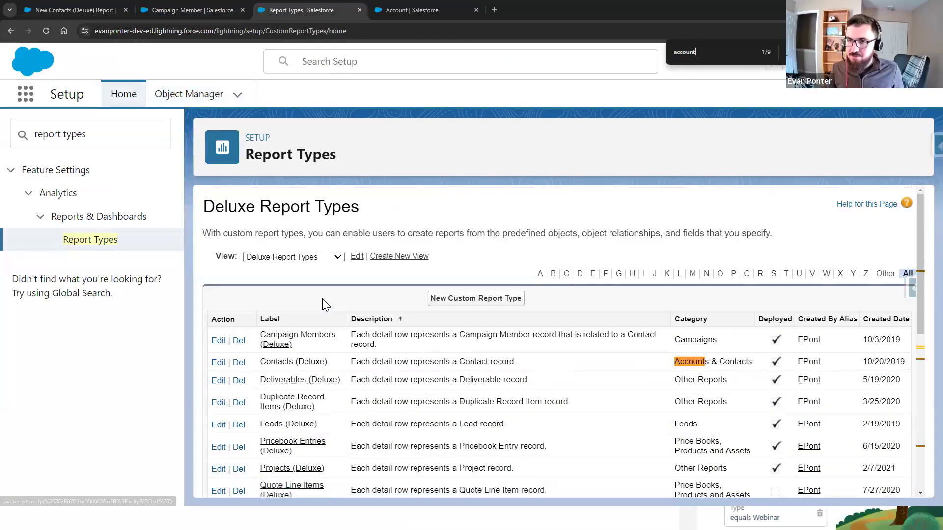
click(292, 361)
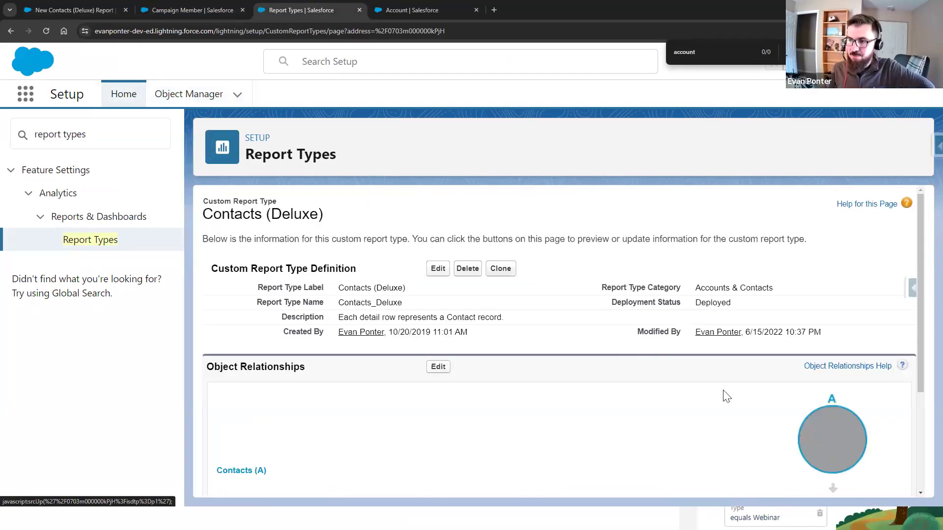
scroll(775, 350, down, 2)
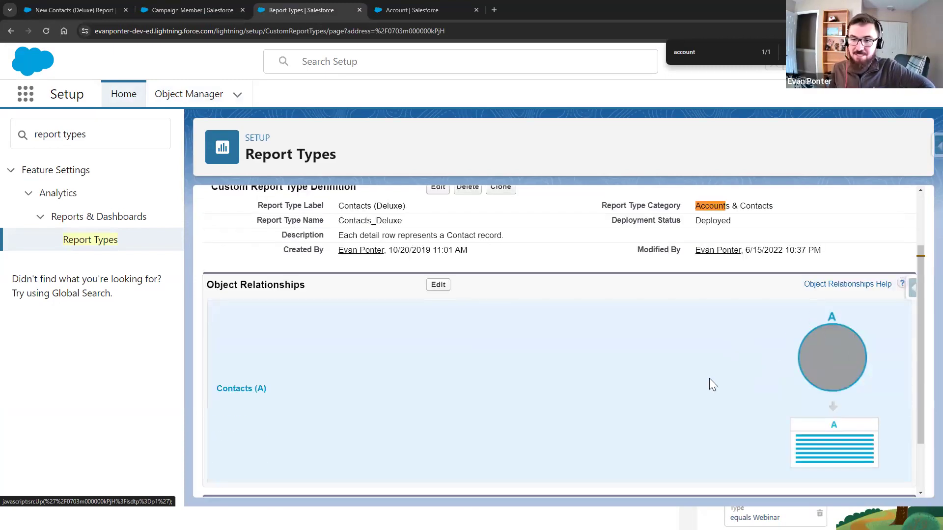
triple_click(231, 390)
drag(208, 282, 511, 315)
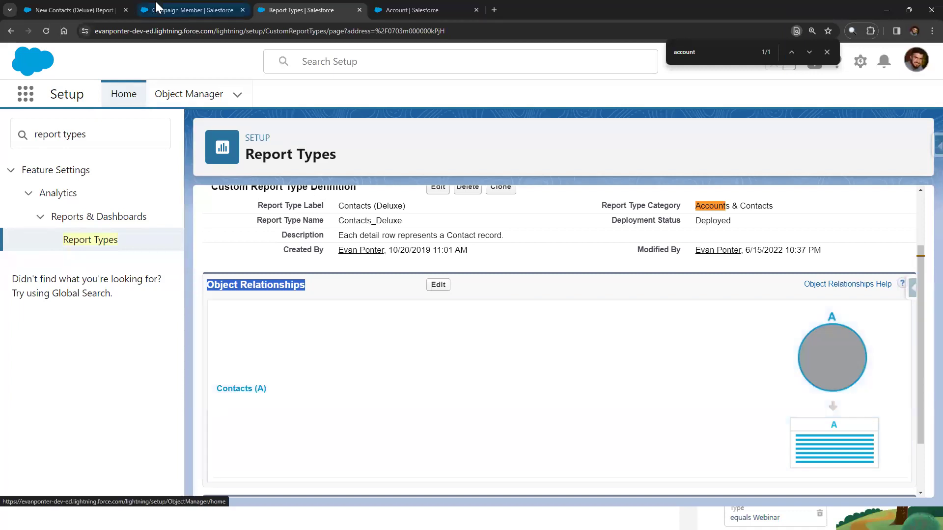
- Compare the saved contacts report with the Object Relationships of its Contacts (Deluxe) report type
click(96, 6)
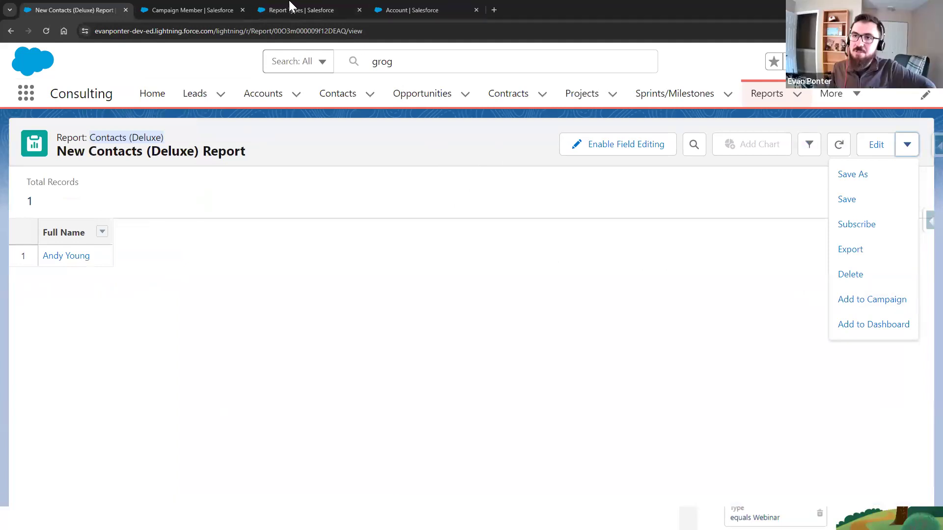
click(196, 9)
click(302, 10)
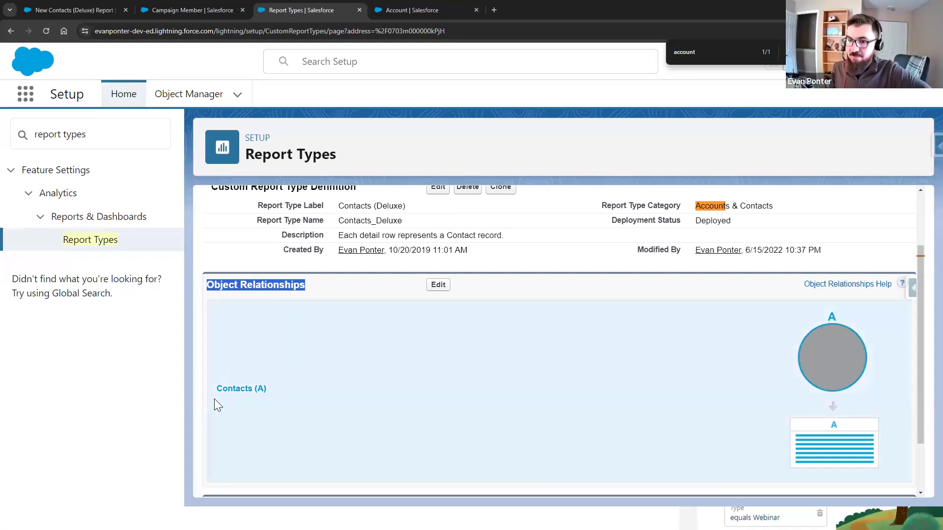
drag(206, 282, 308, 295)
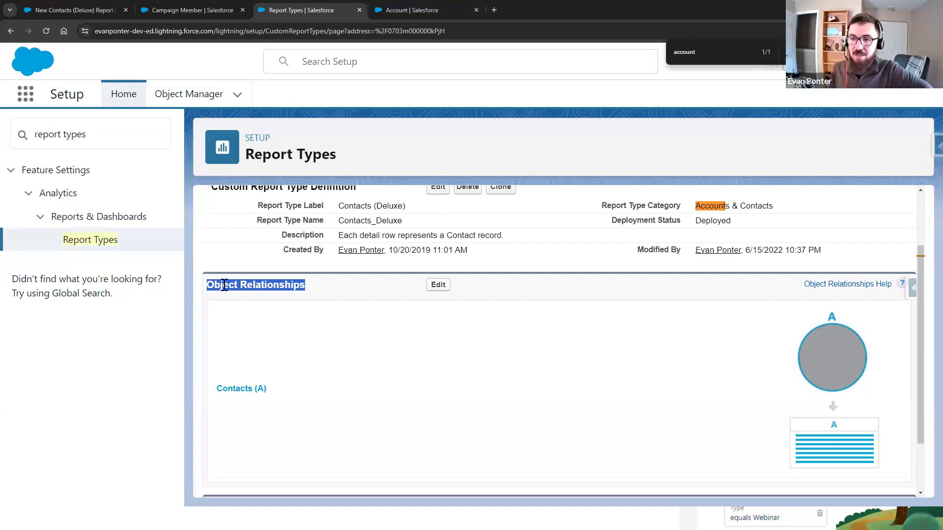
drag(214, 284, 308, 286)
click(303, 283)
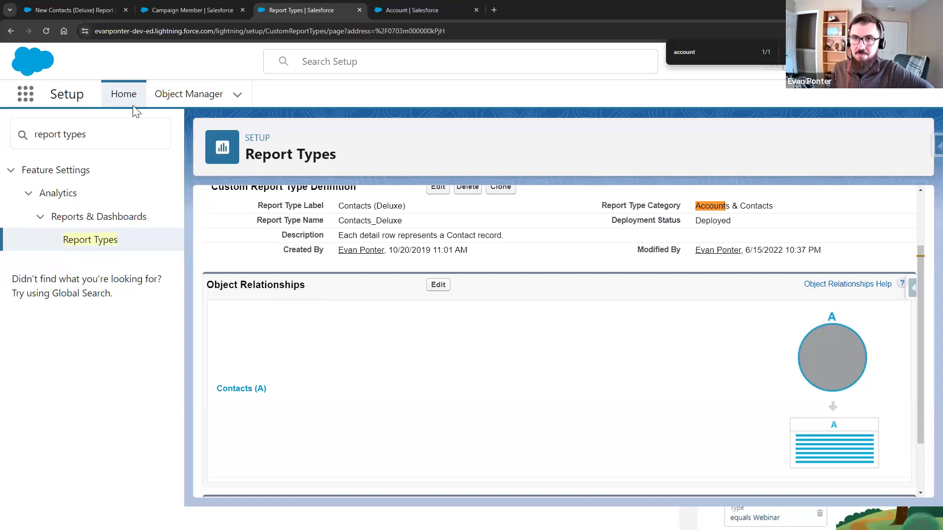
click(95, 14)
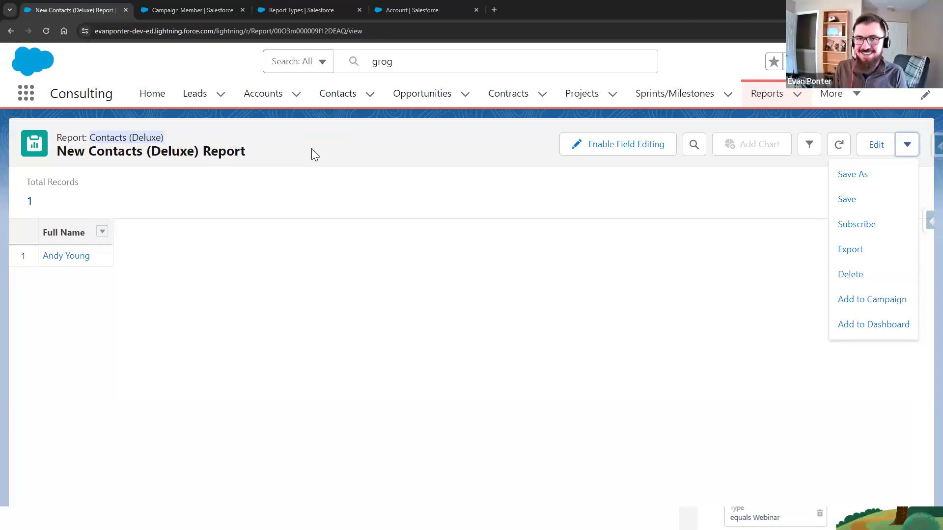
click(268, 10)
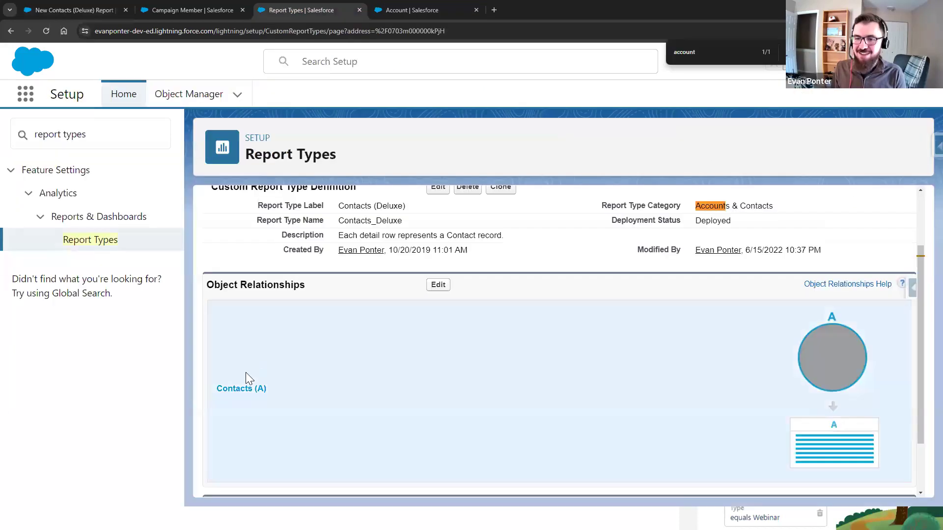
- Return from the Contacts (Deluxe) report type to its saved report, and switch to the slide on Opportunities related to Accounts with open Cases
triple_click(299, 286)
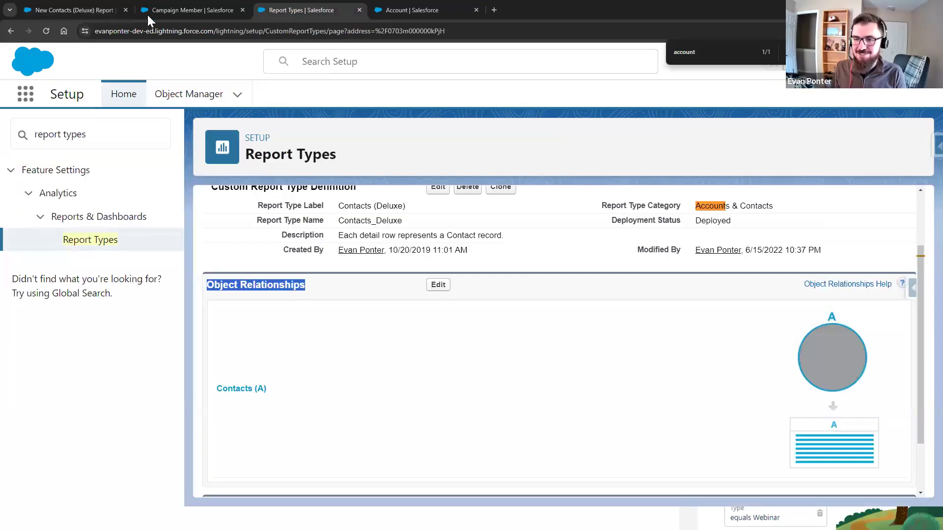
click(74, 10)
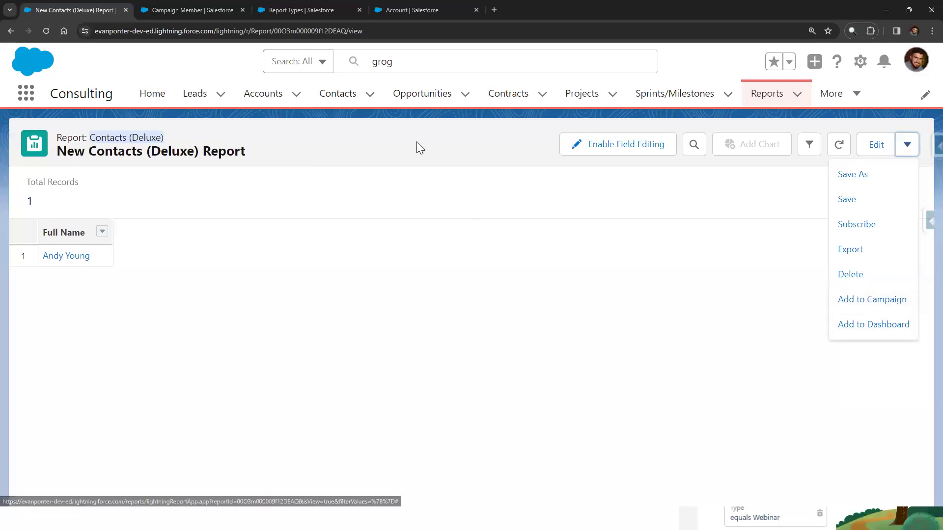
click(414, 156)
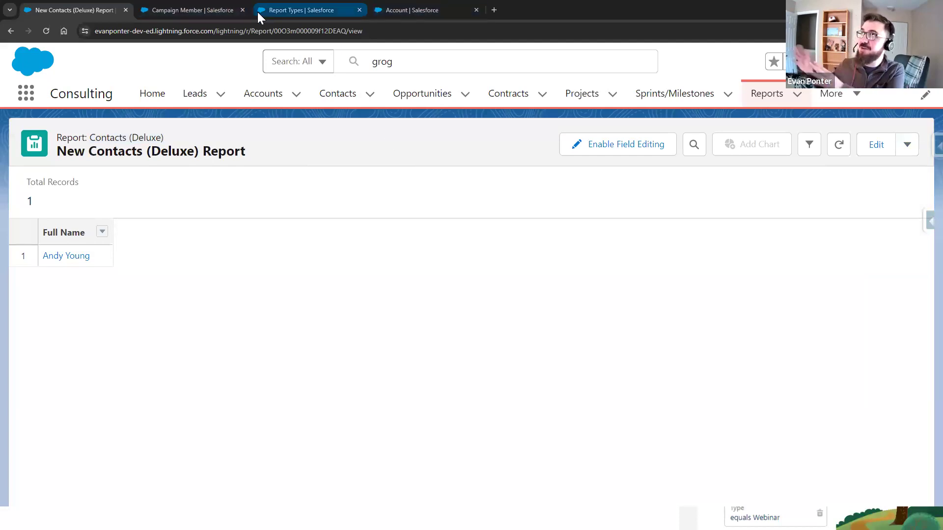
mouse_move(258, 15)
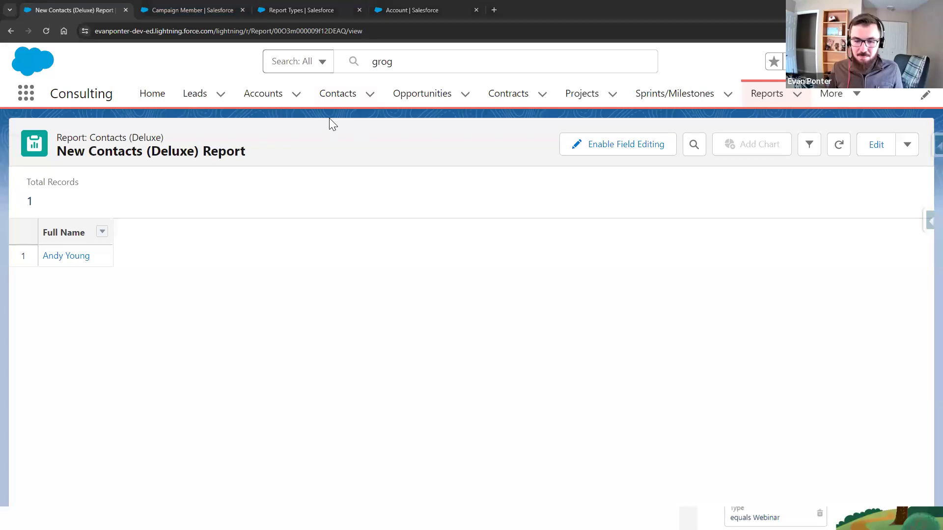
key(alt+Tab)
key(Right)
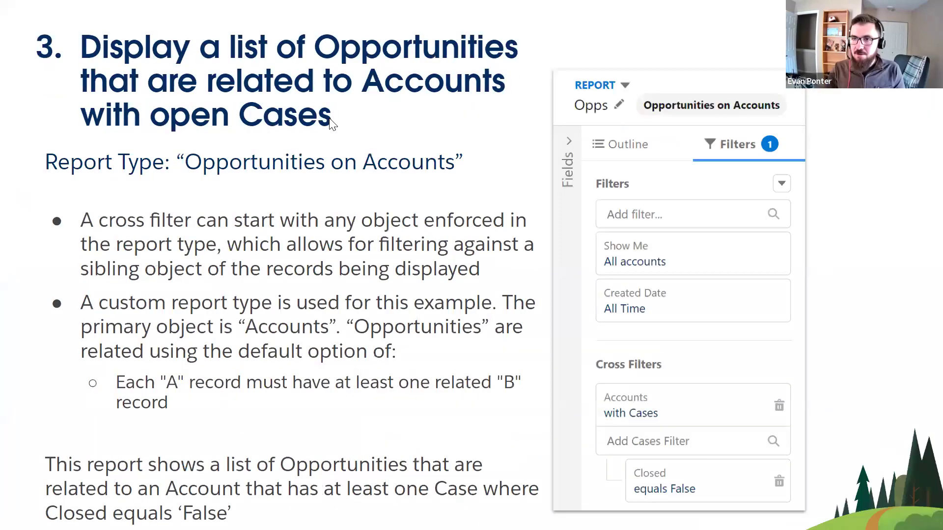
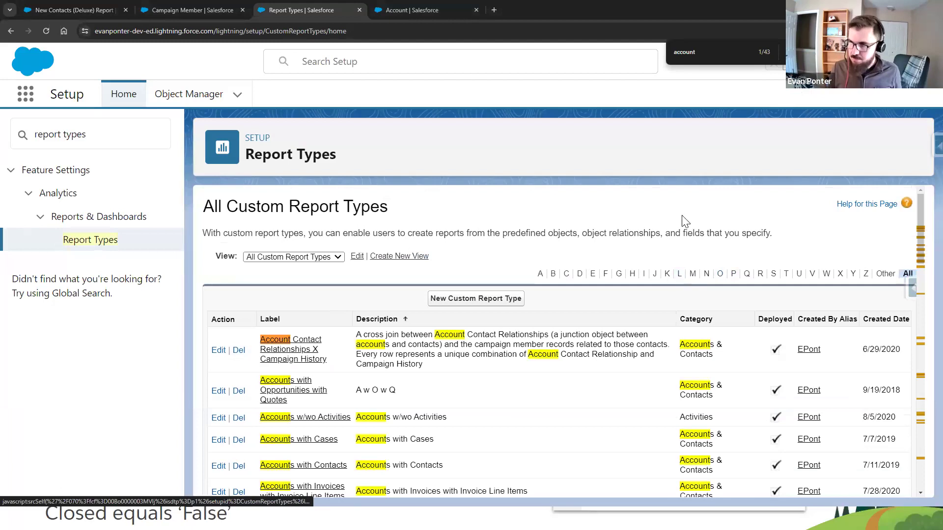
- Search the custom report types list for "oppor" and look through the opportunity-related report types
double_click(707, 50)
text(oppor)
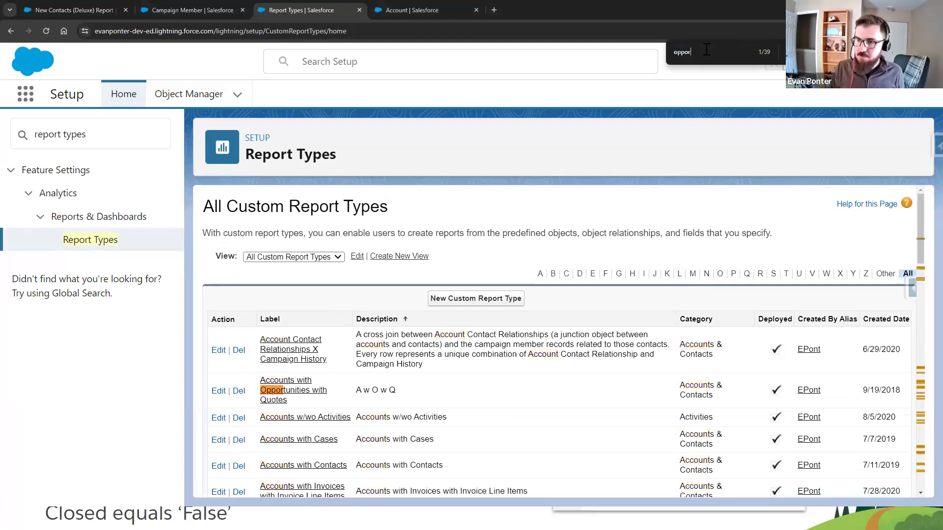
key(Return)
key(Return)
key(Return)
key(Return)
key(Return)
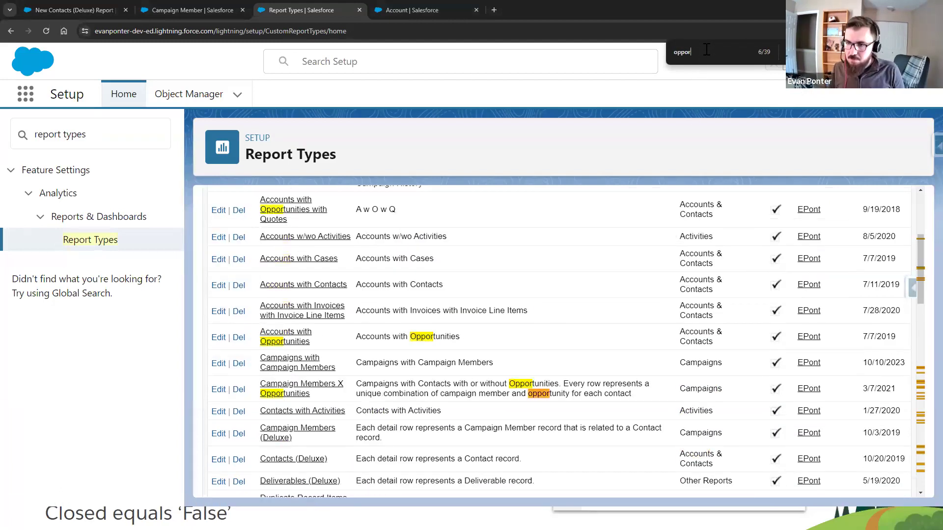
scroll(294, 428, down, 5)
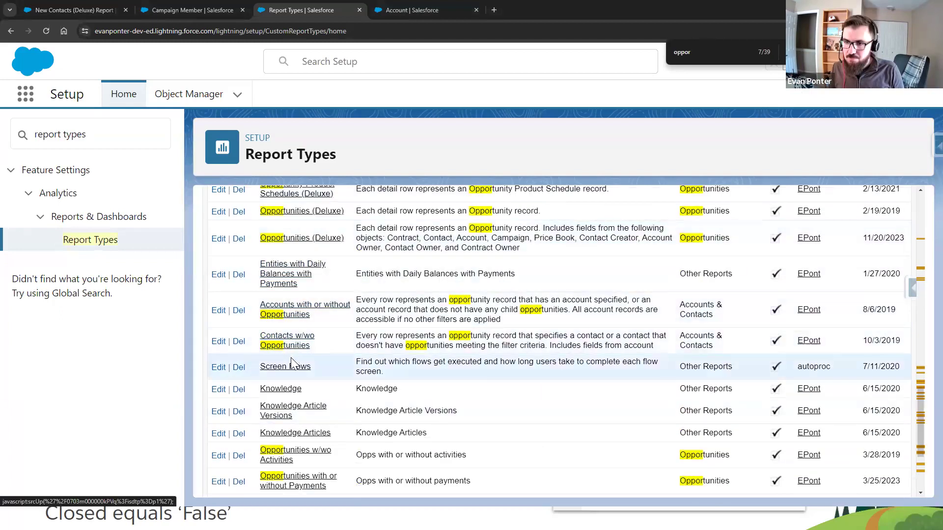
scroll(303, 442, up, 4)
scroll(303, 432, down, 7)
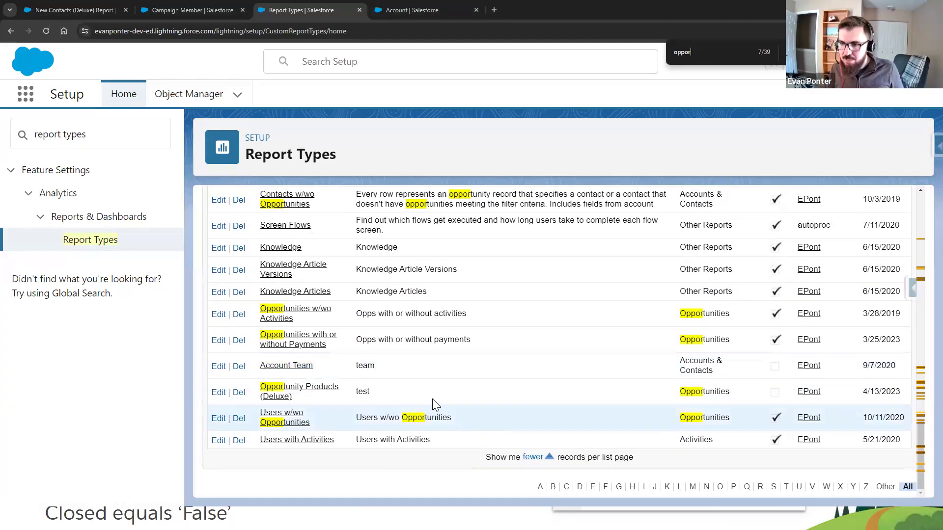
scroll(433, 399, up, 15)
- Start a new custom report type with Accounts as its primary object
click(444, 298)
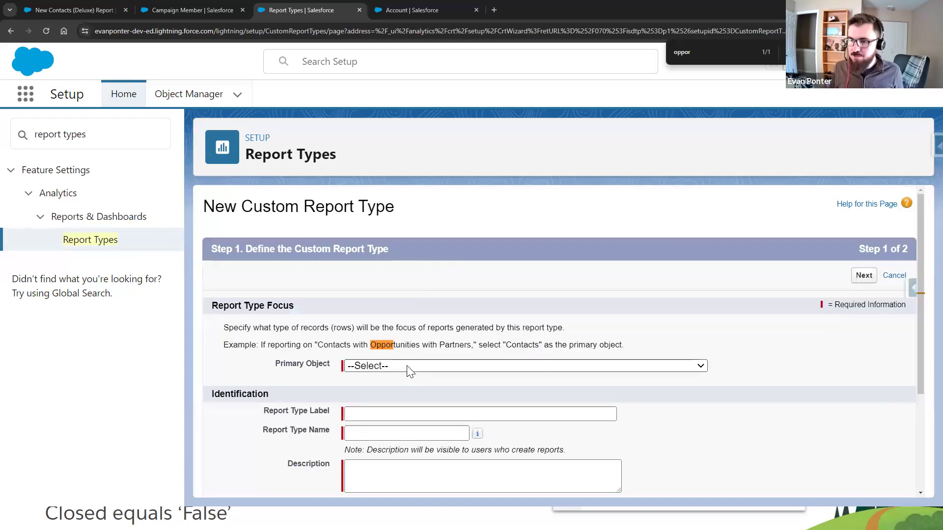
click(409, 371)
key(Down)
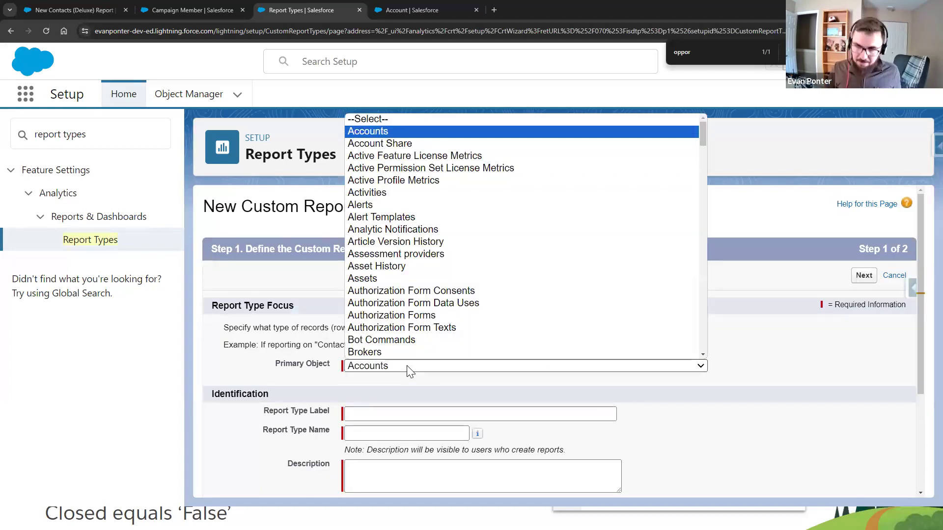
key(Return)
scroll(362, 289, down, 2)
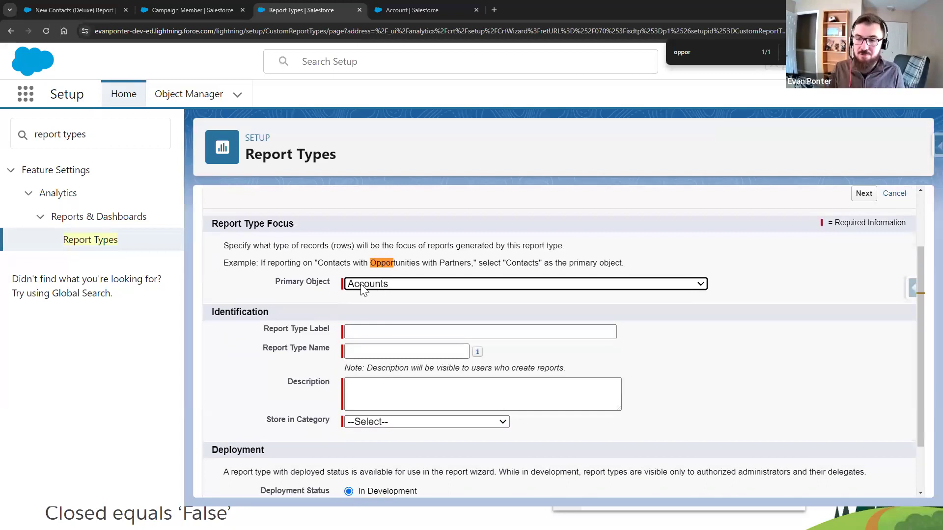
- Label the new report type "Opportunities on Accounts"
click(421, 327)
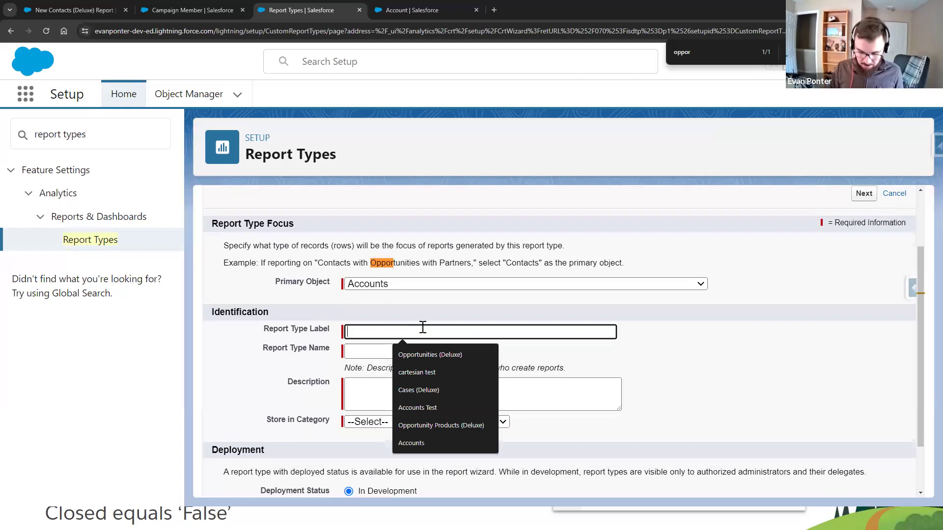
text(Op)
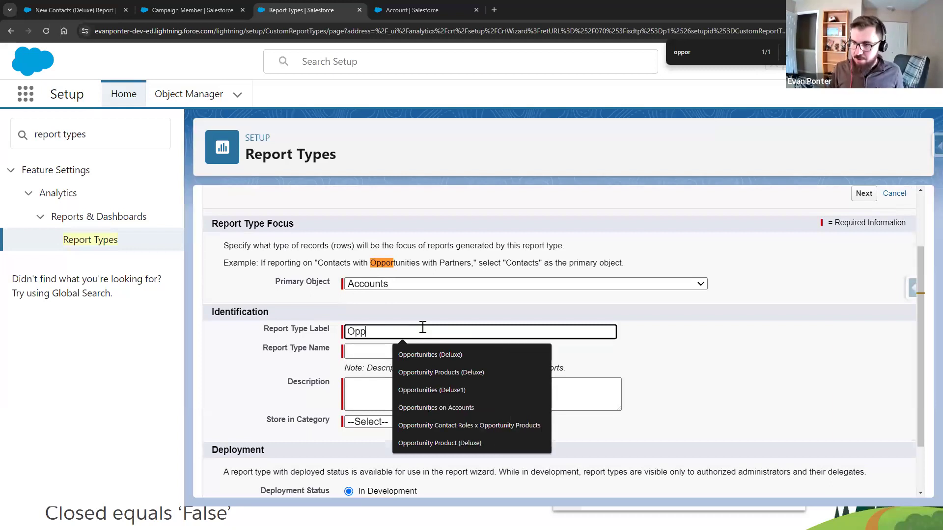
text(p)
key(Down)
key(Down)
key(Down)
key(Down)
key(Return)
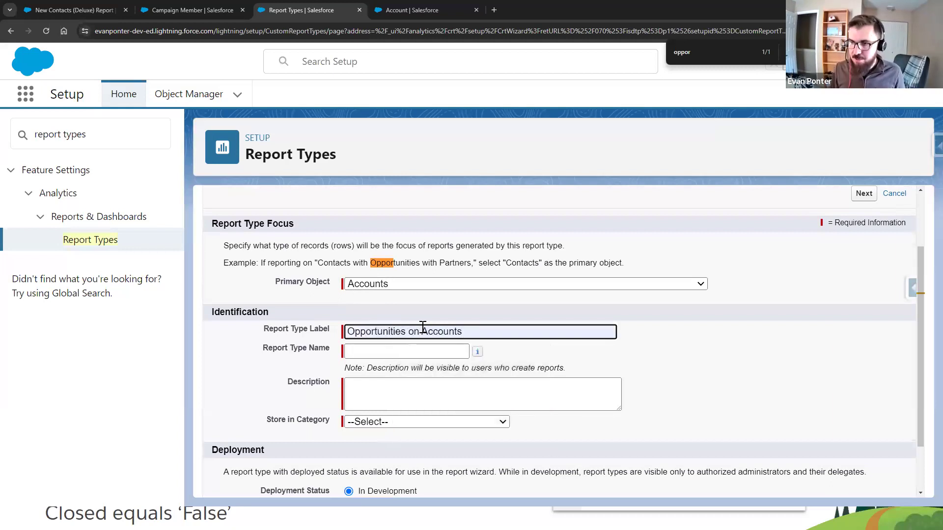
key(ctrl+a)
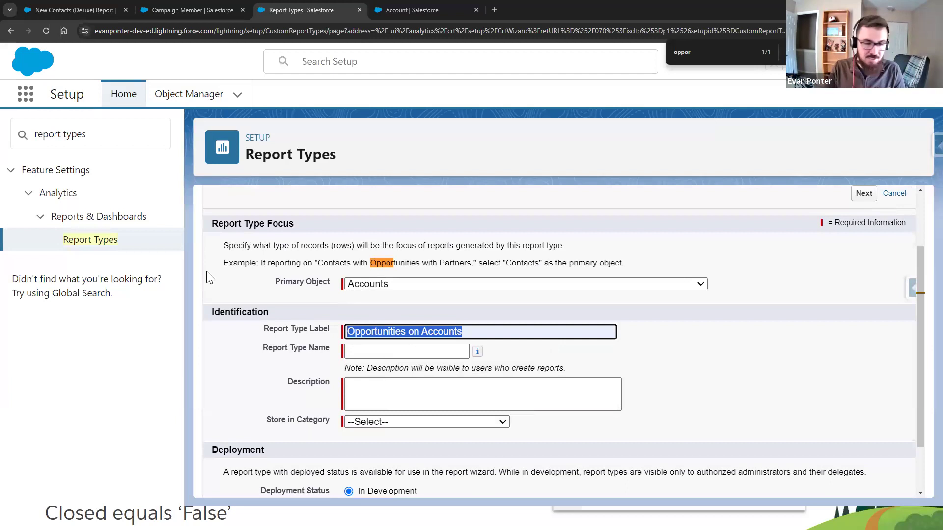
double_click(370, 332)
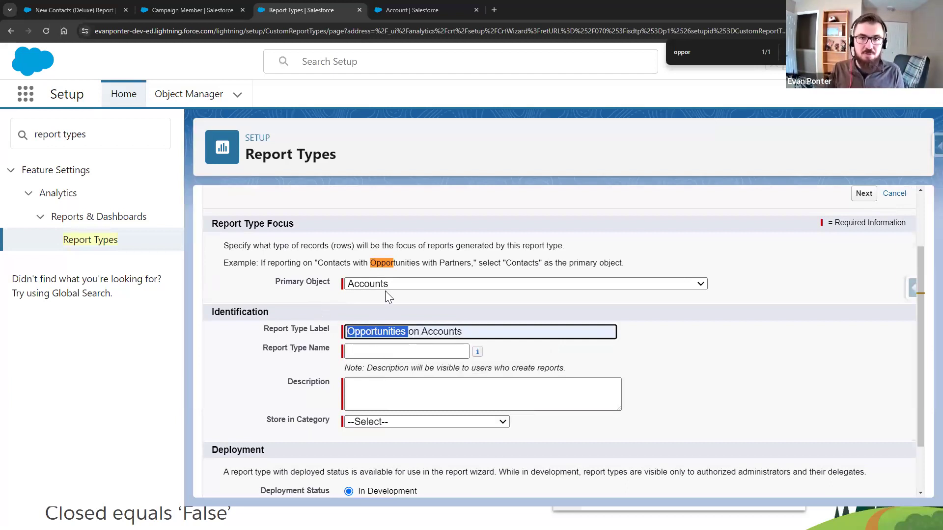
key(Right)
key(ctrl+shift+Right)
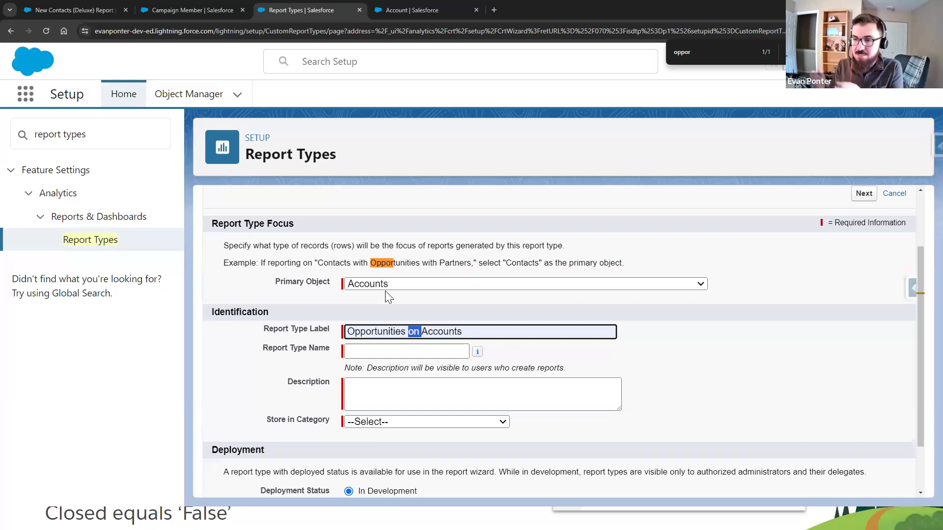
key(Home)
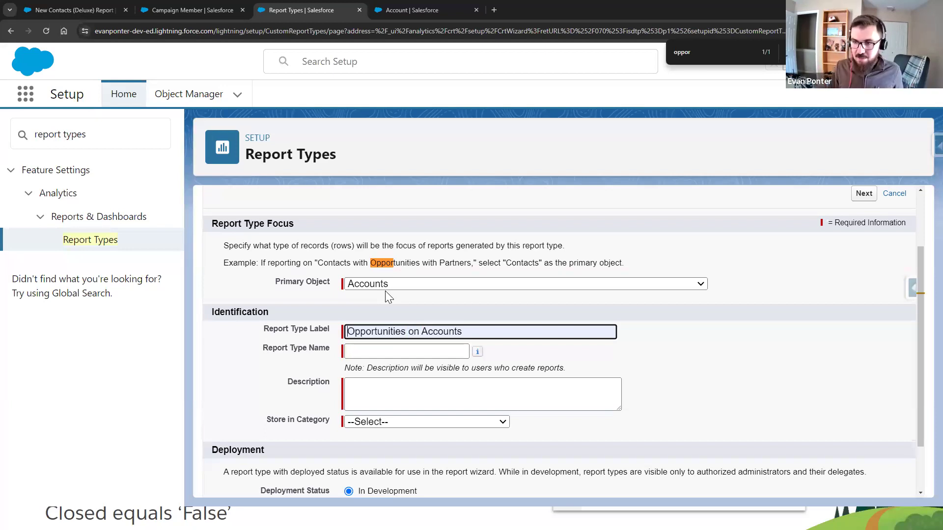
key(ctrl+shift+Right)
key(ctrl+shift+Right)
key(ctrl+shift+Right)
- Enter the description "Each detail row represents an Opportunity that specifies an Account.", and set the category to Opportunities and the status to Deployed
key(Tab)
click(409, 401)
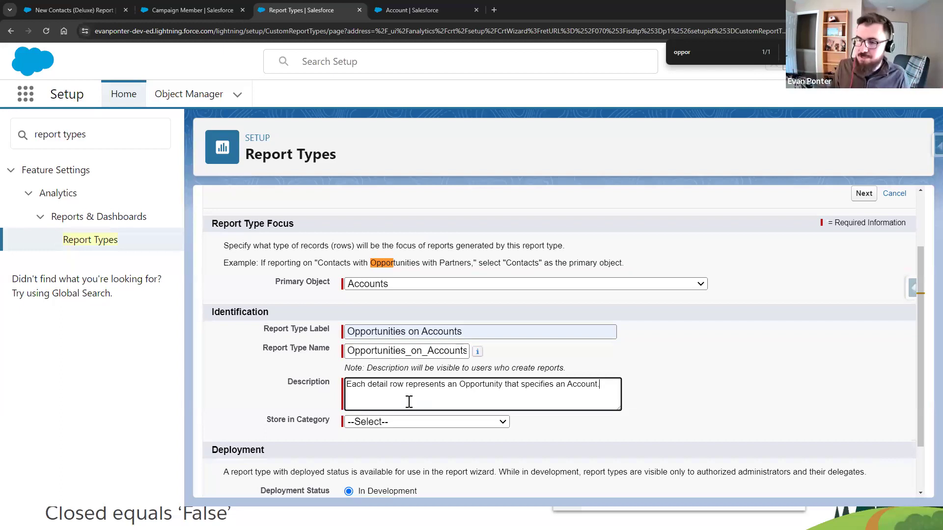
click(409, 423)
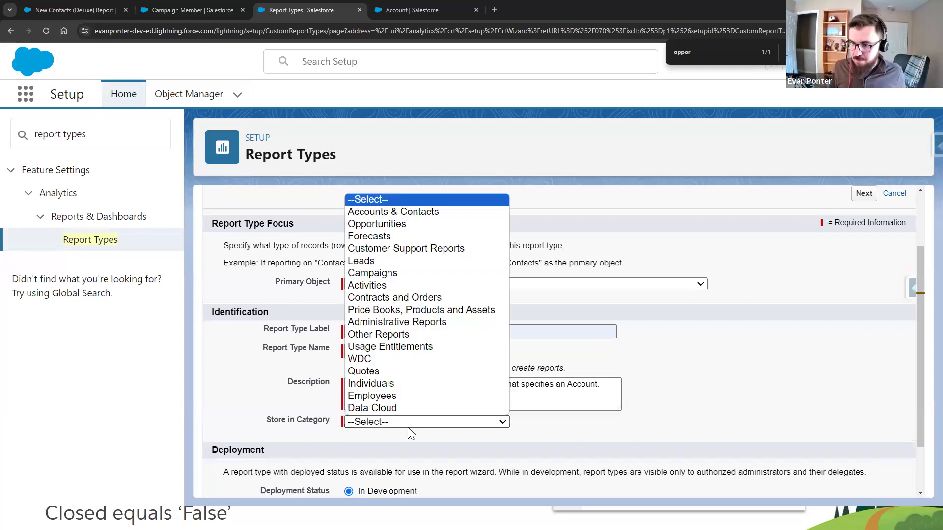
click(406, 224)
scroll(385, 433, down, 1)
click(376, 446)
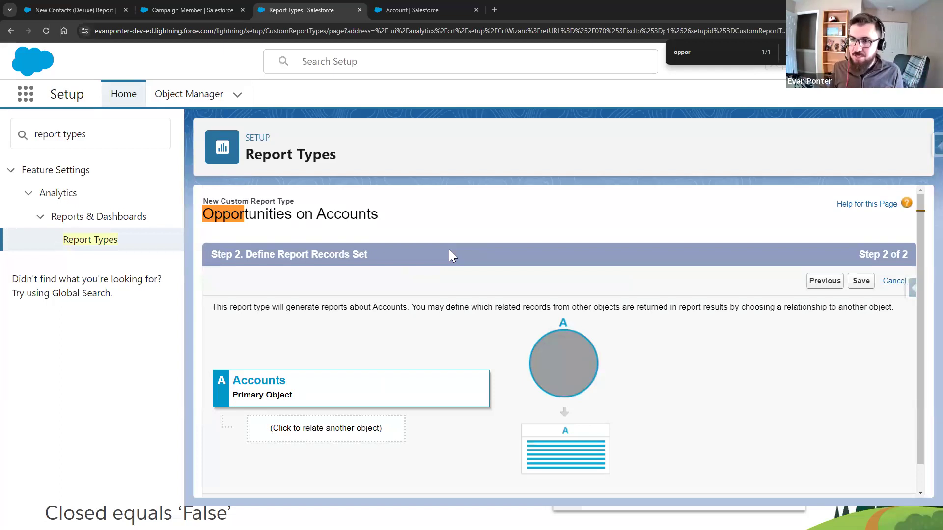
- Relate Opportunities to Accounts so each account must have at least one related opportunity, and save the report type
scroll(449, 249, down, 1)
click(338, 401)
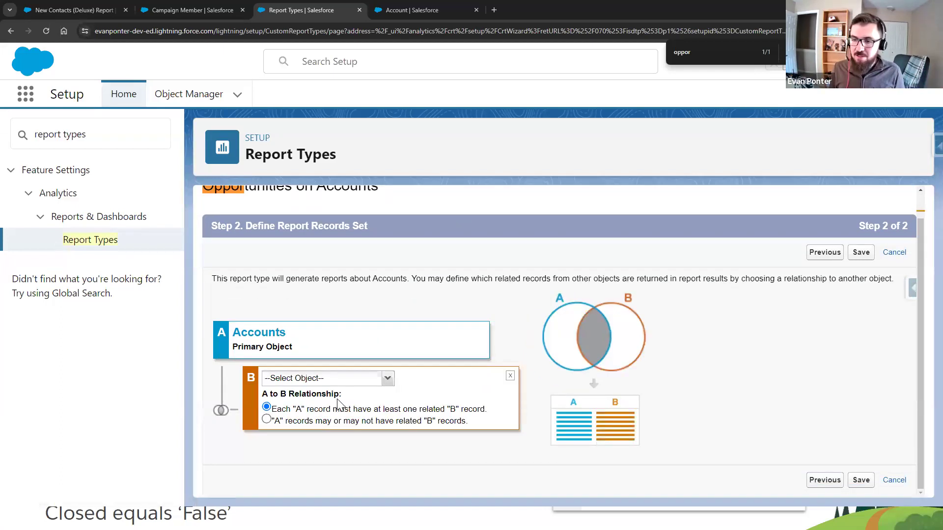
click(388, 379)
scroll(354, 317, down, 4)
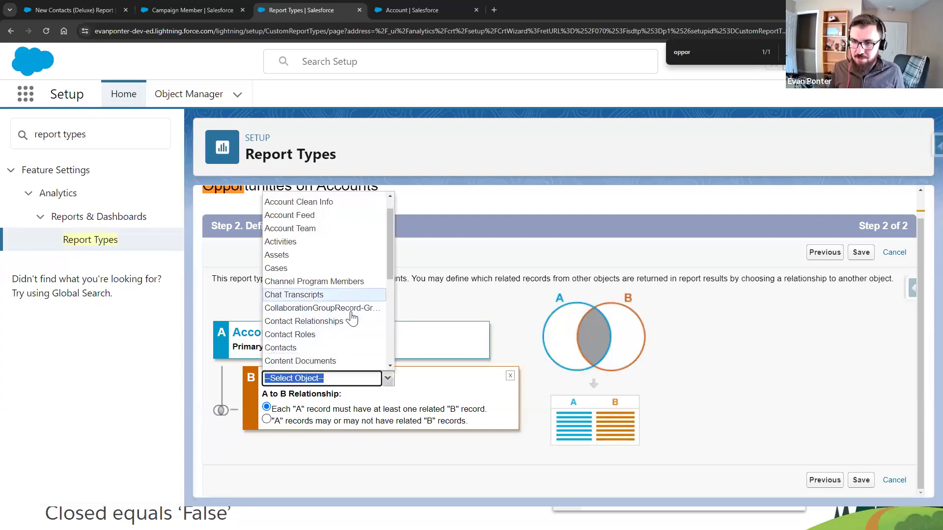
click(302, 327)
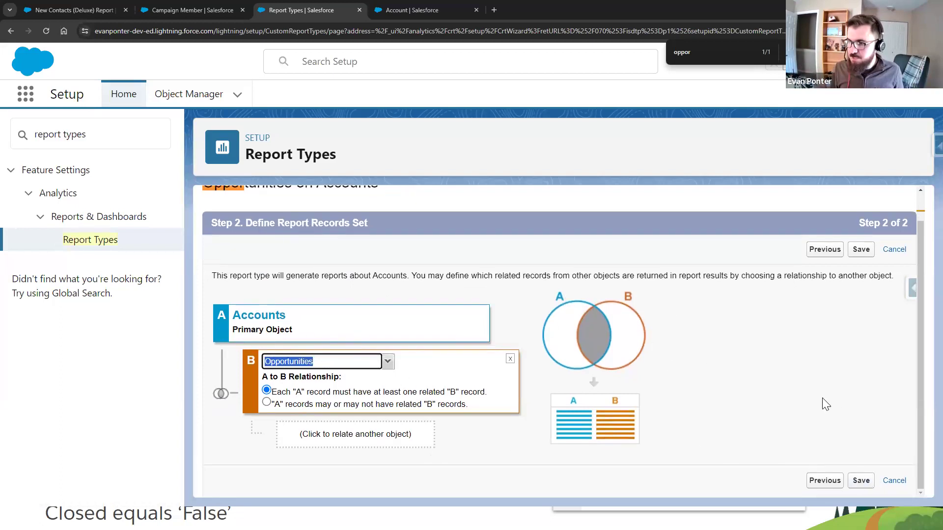
click(862, 483)
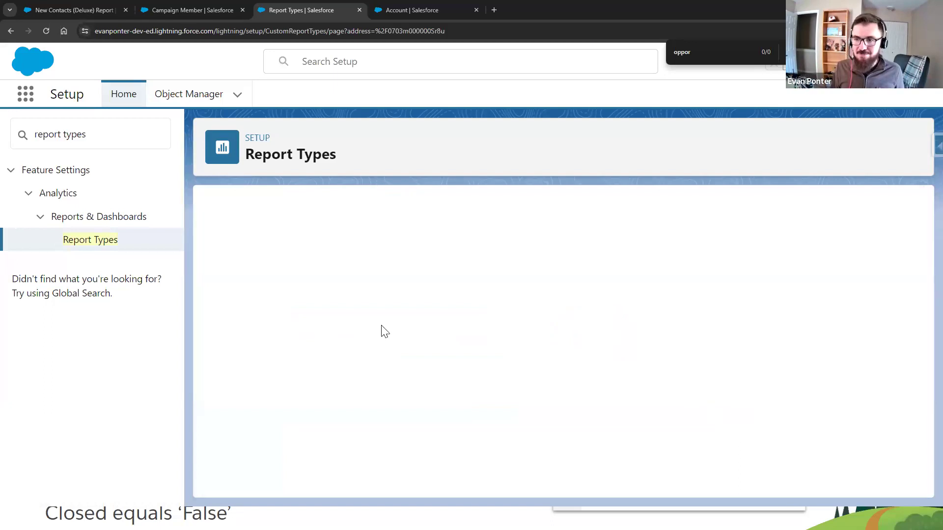
- Examine the saved Opportunities on Accounts report type's definition, object relationships and available fields
triple_click(208, 212)
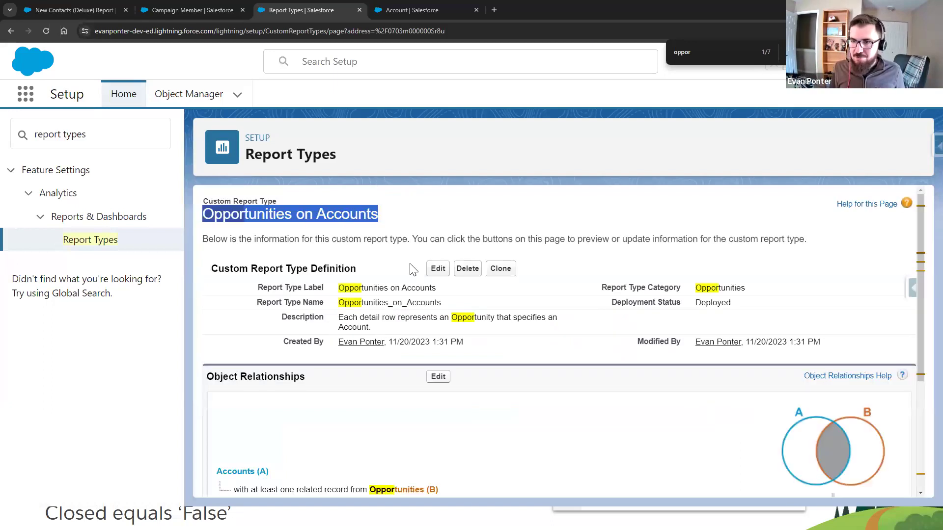
scroll(378, 319, down, 4)
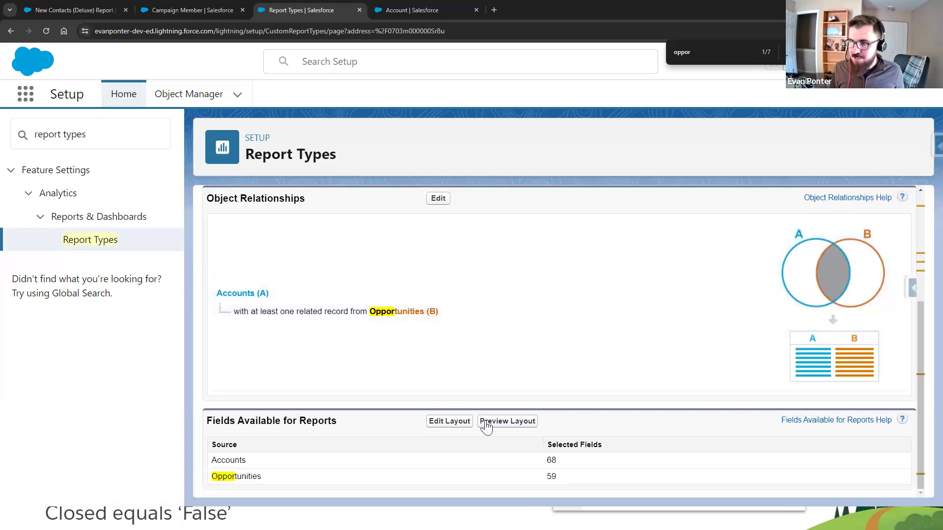
scroll(391, 343, up, 4)
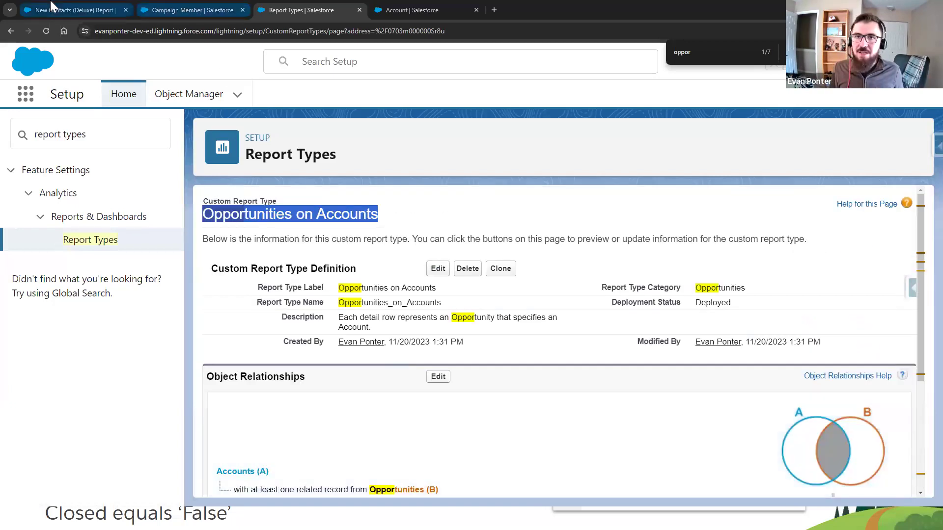
- Start a new report based on the custom Opportunities on Accounts report type
click(73, 10)
click(787, 96)
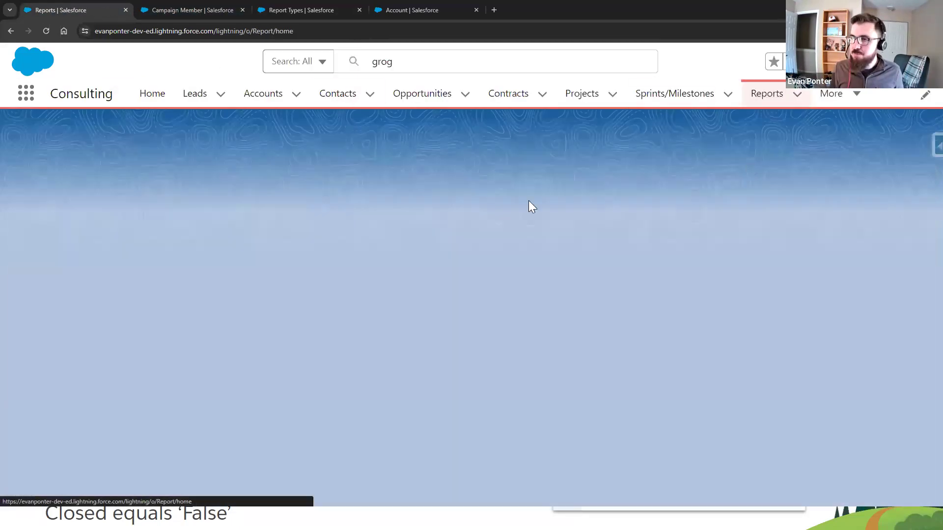
click(792, 146)
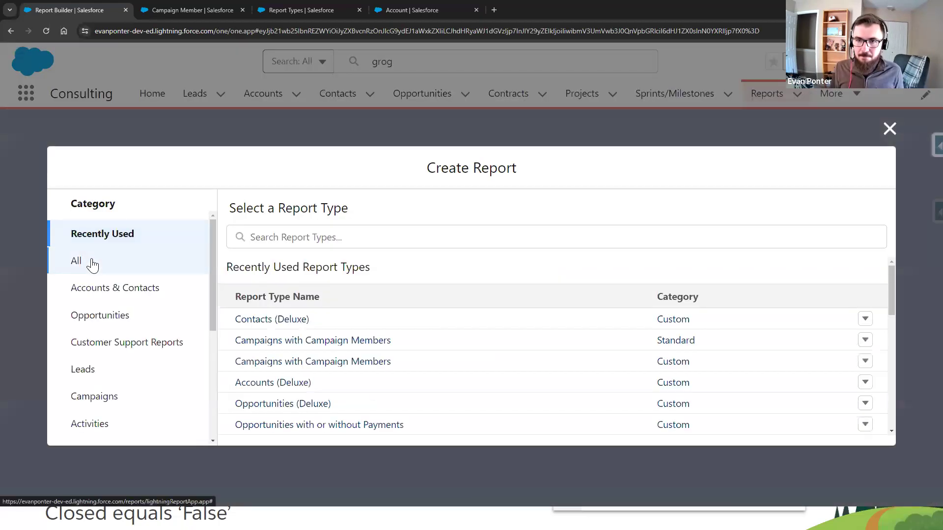
click(92, 265)
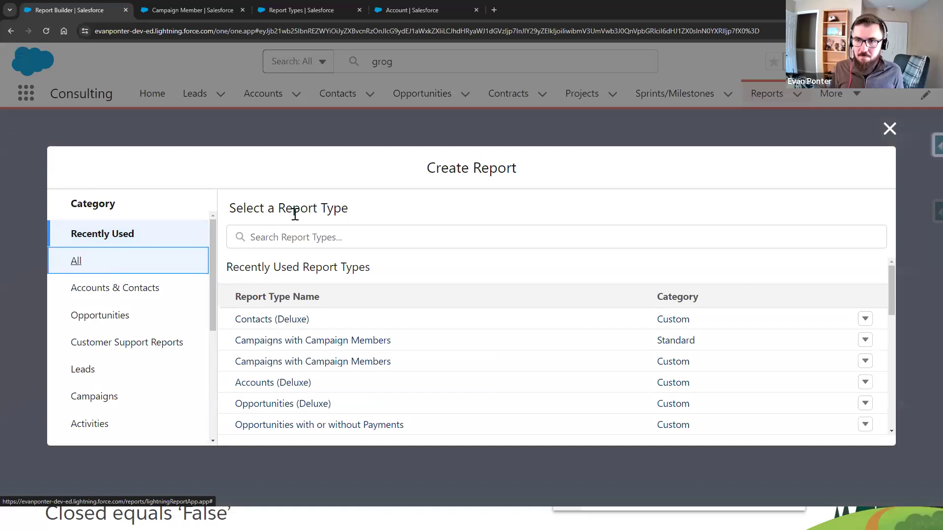
click(301, 241)
text(oppor)
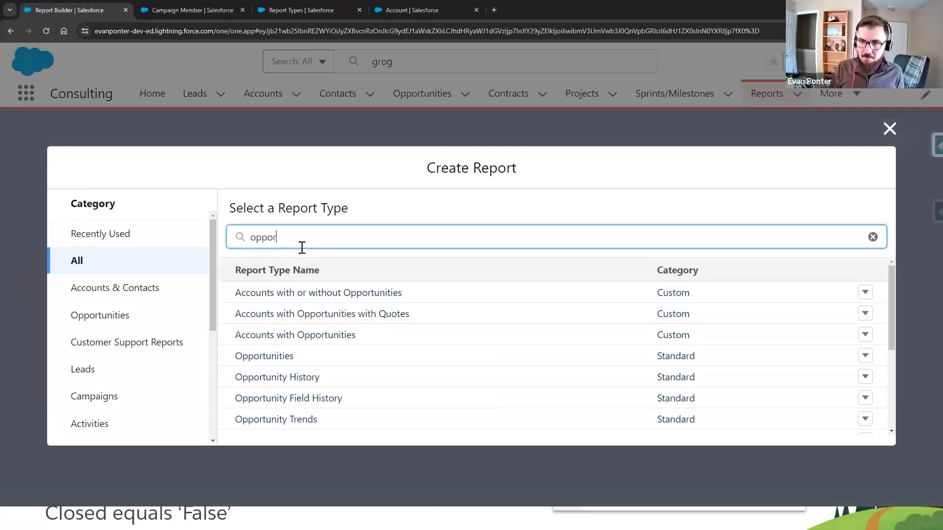
text(tunities on)
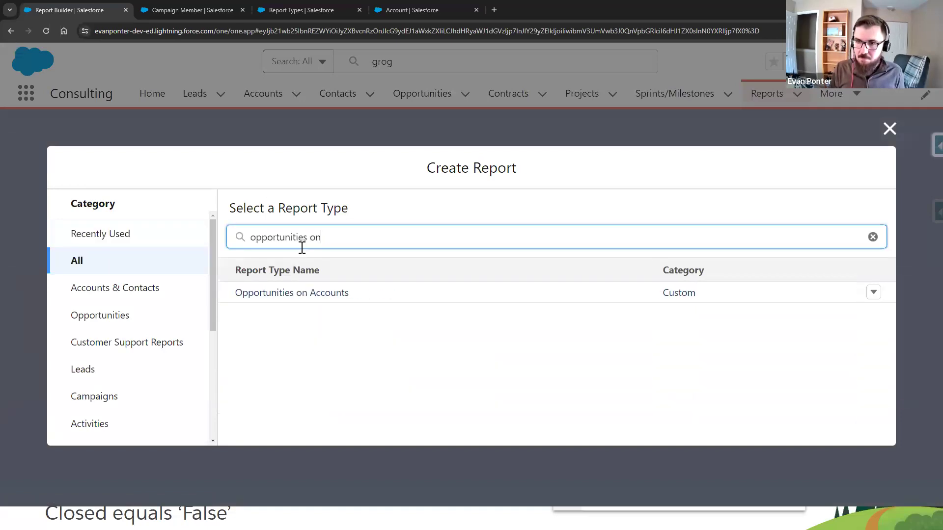
click(301, 293)
key(F11)
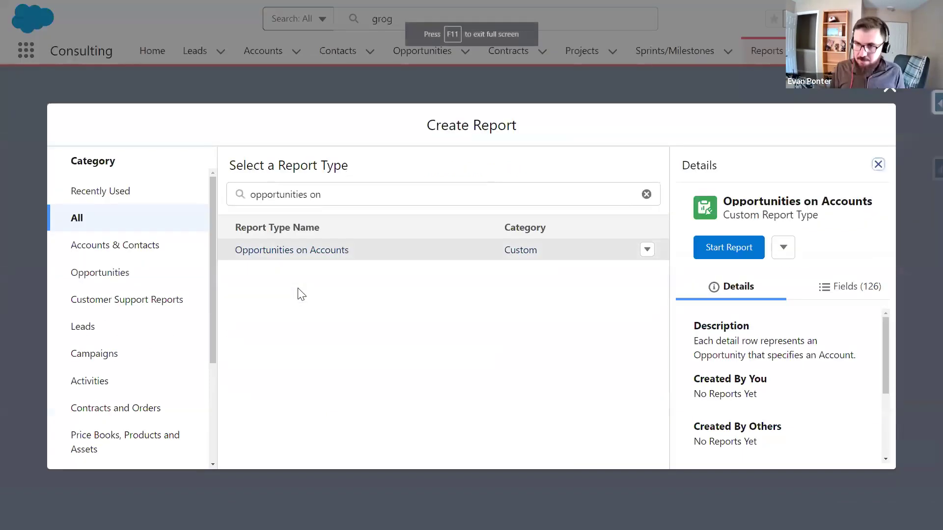
click(728, 249)
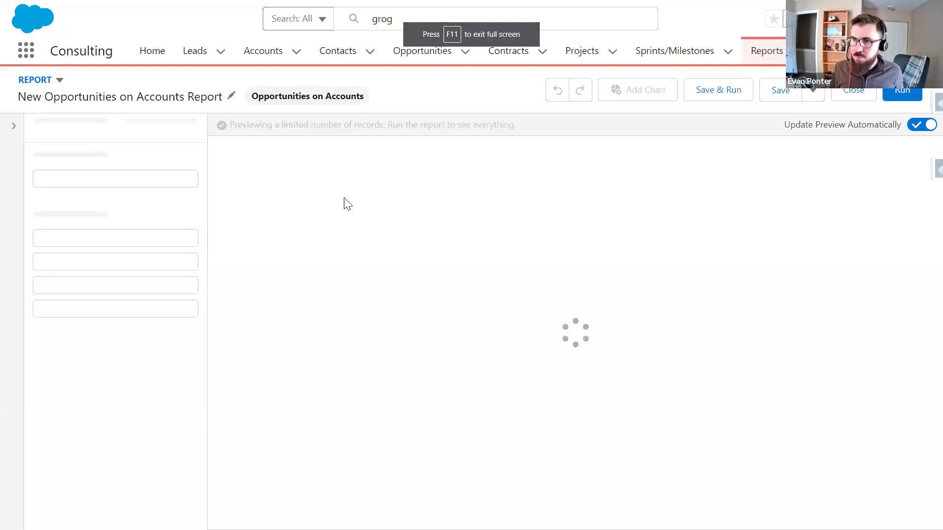
- Set the report's standard filters to show All accounts with a Created Date range of All Time
click(156, 128)
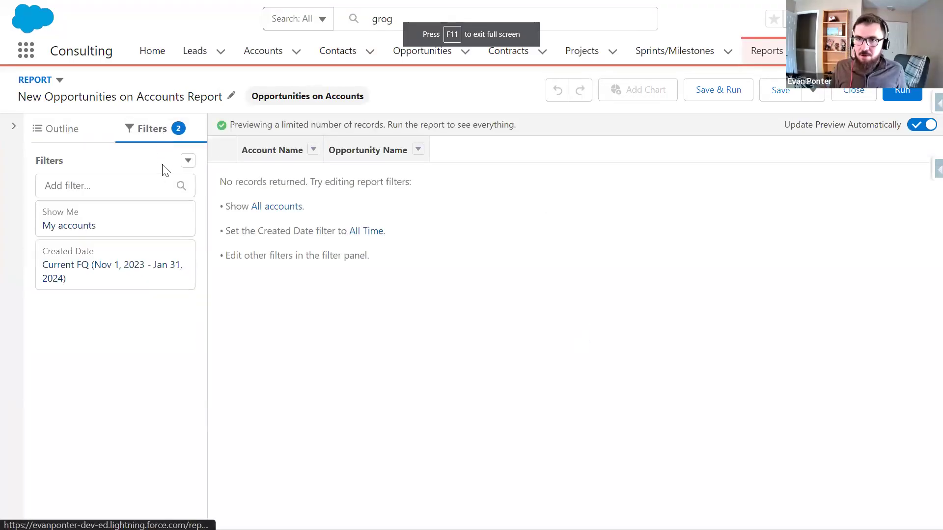
click(162, 225)
click(305, 229)
click(321, 384)
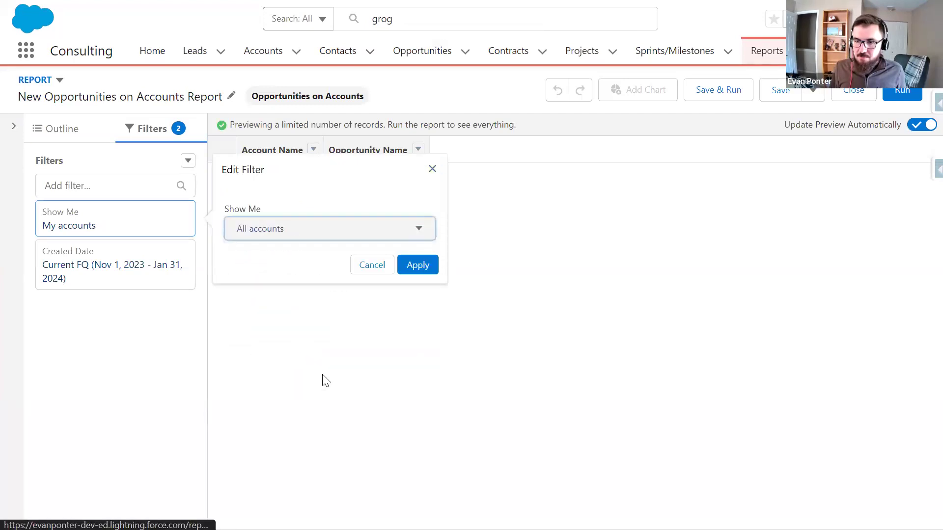
click(417, 271)
click(148, 276)
click(290, 285)
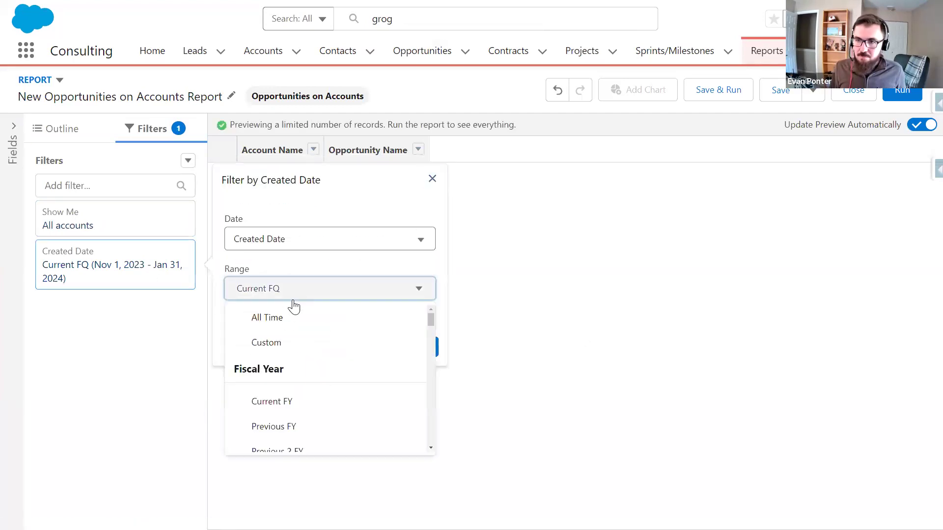
click(253, 316)
click(418, 347)
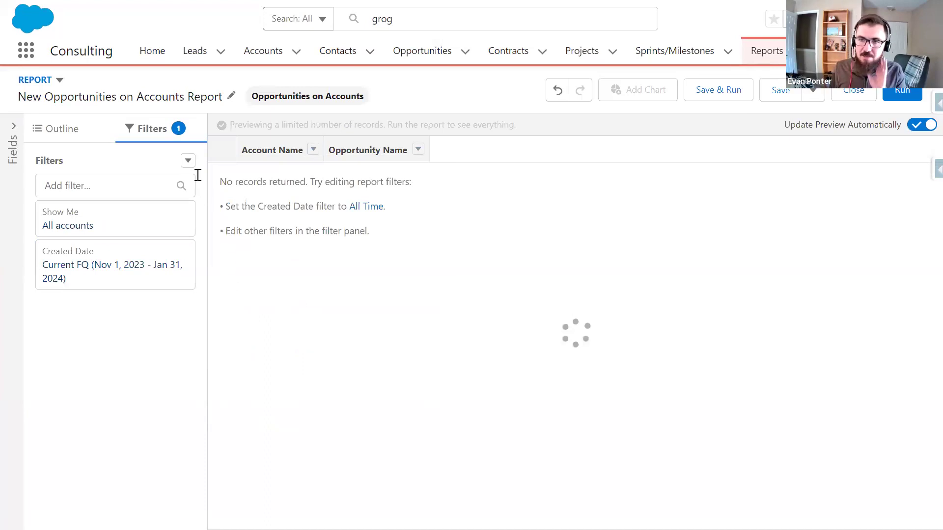
- Add a cross filter that shows Accounts with Cases
click(188, 160)
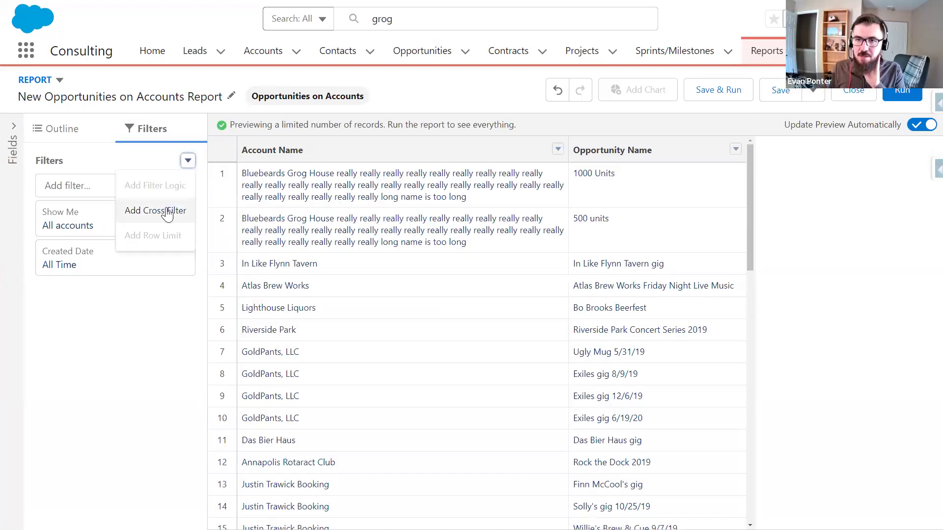
click(166, 210)
click(331, 321)
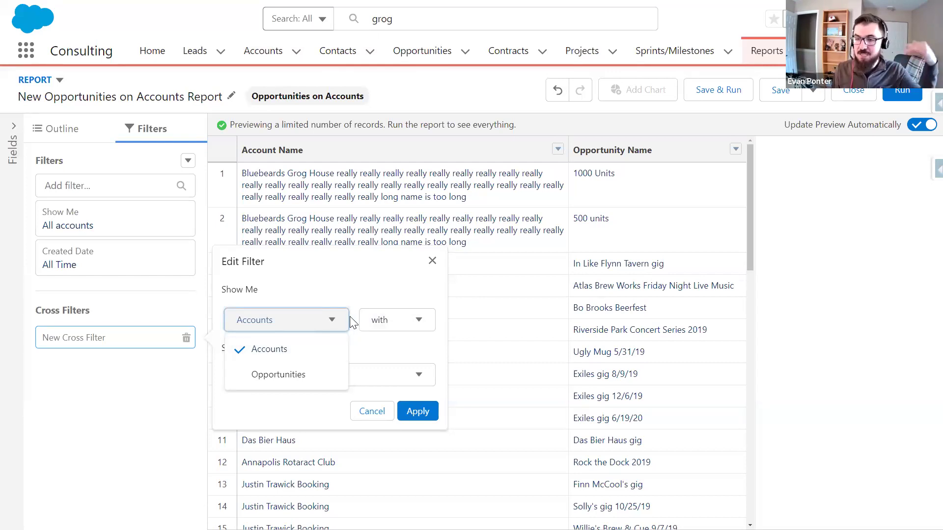
click(384, 339)
click(375, 377)
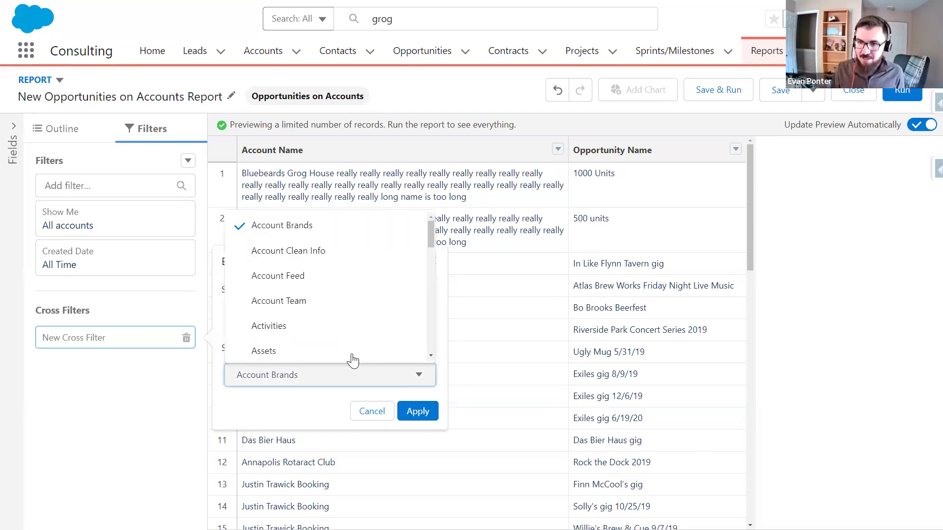
scroll(343, 344, down, 5)
scroll(297, 280, up, 2)
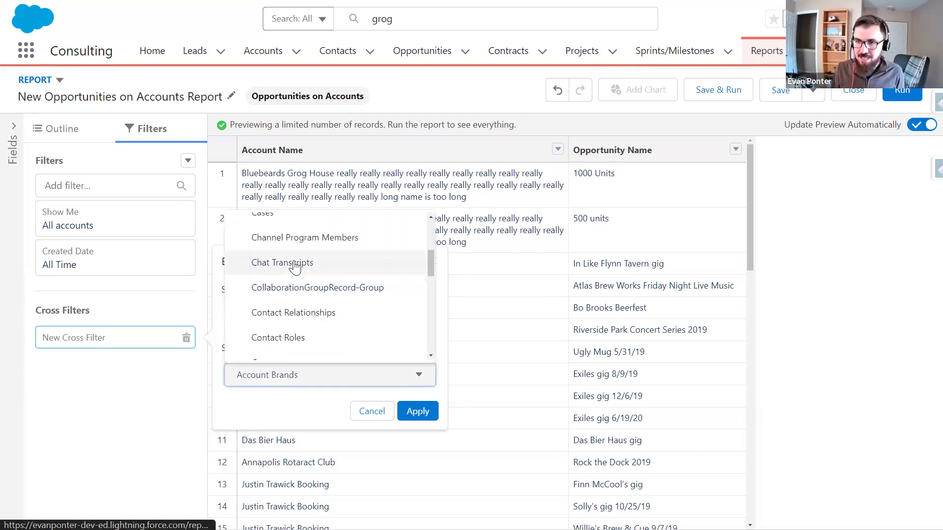
scroll(295, 268, up, 2)
click(274, 294)
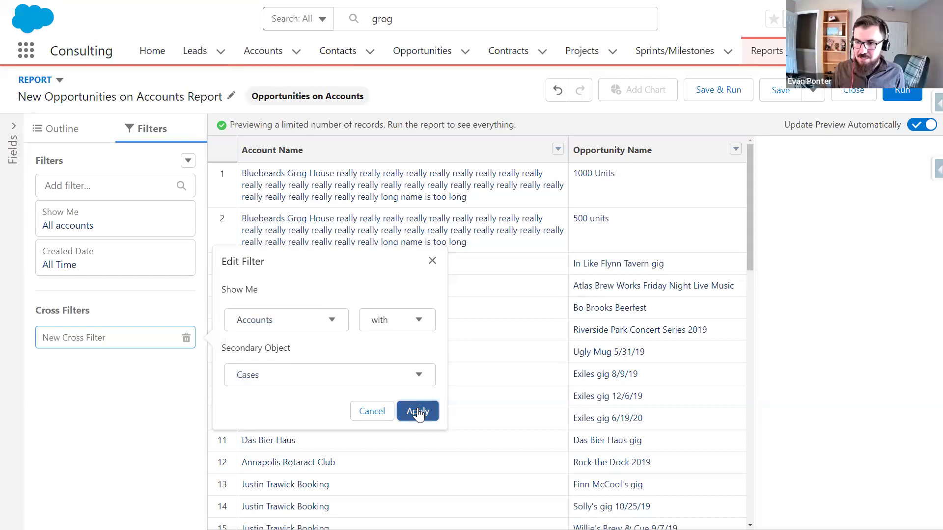
click(417, 411)
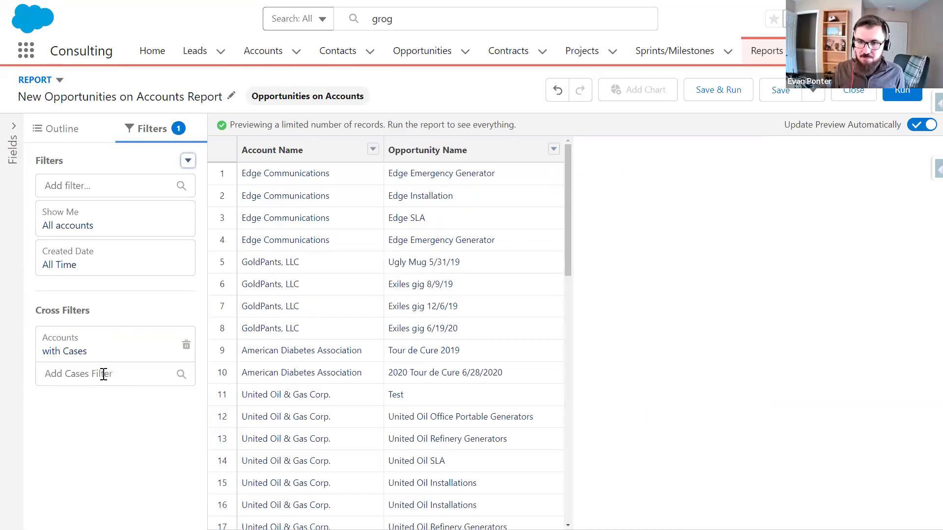
- Add a Cases subfilter of Closed equals False under the Accounts with Cases cross filter, and run the report
click(103, 374)
text(closed)
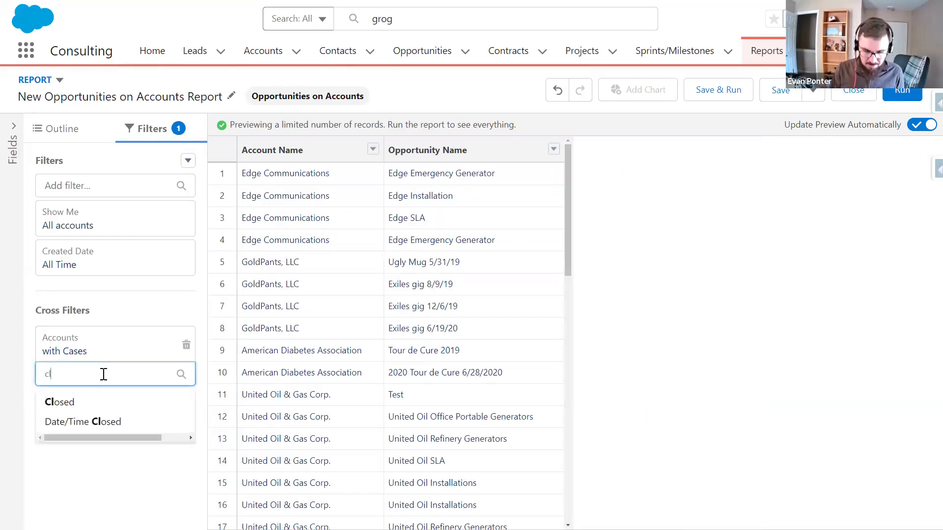
click(74, 403)
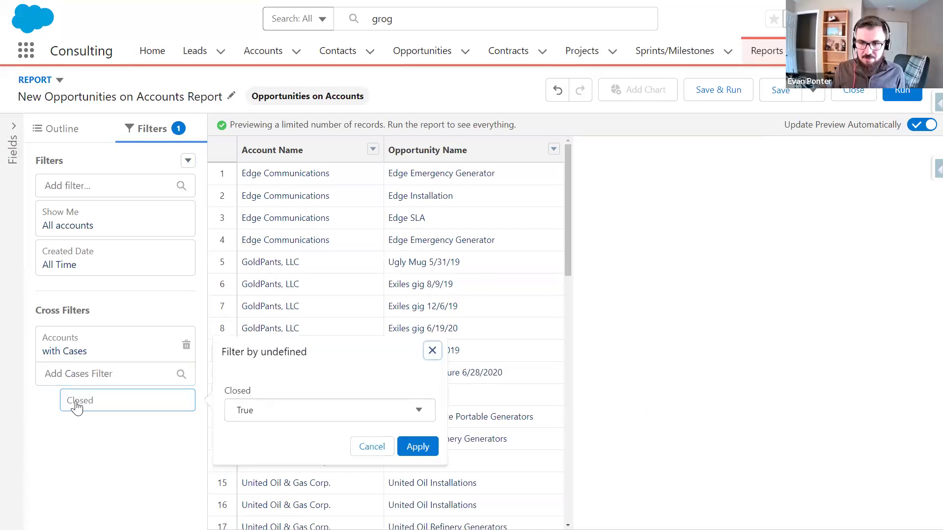
click(320, 411)
click(272, 463)
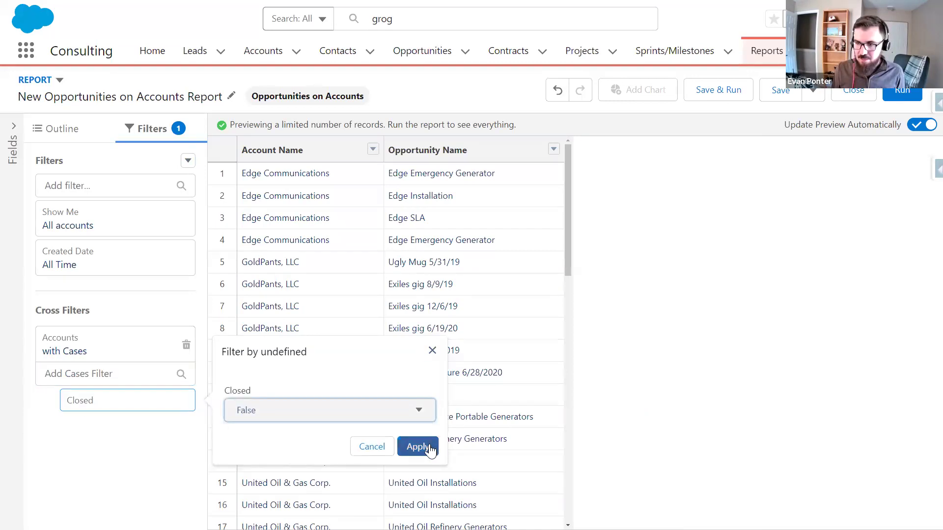
click(418, 447)
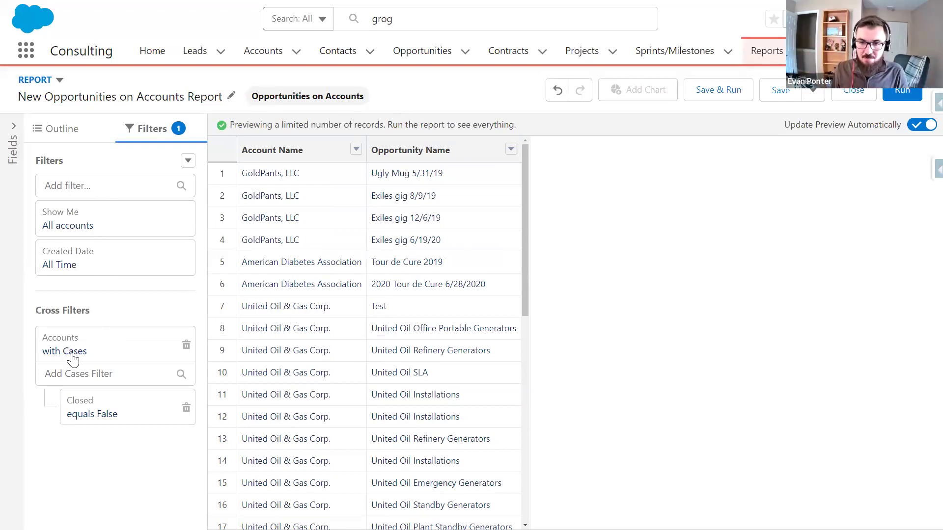
click(902, 98)
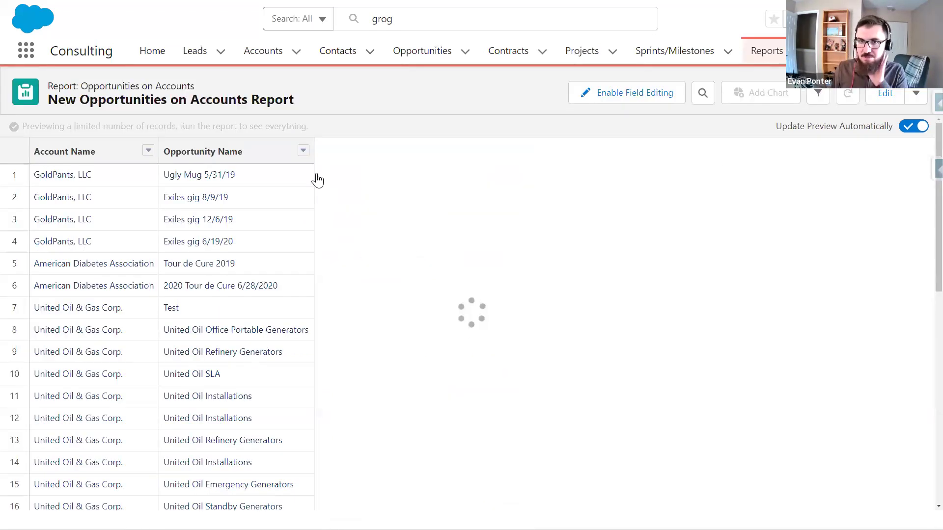
- Reopen the report for editing and add an opportunity filter of Closed equals False
click(876, 95)
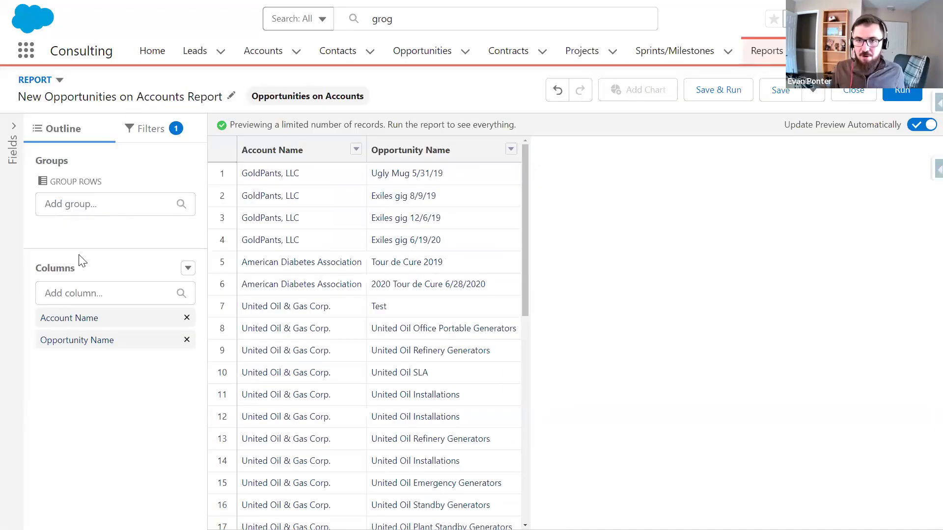
click(132, 129)
click(93, 184)
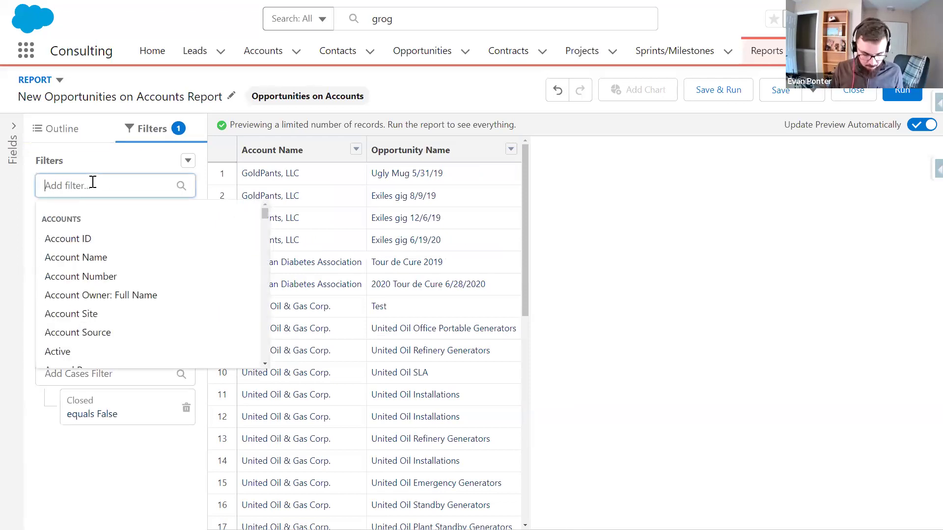
text(closed)
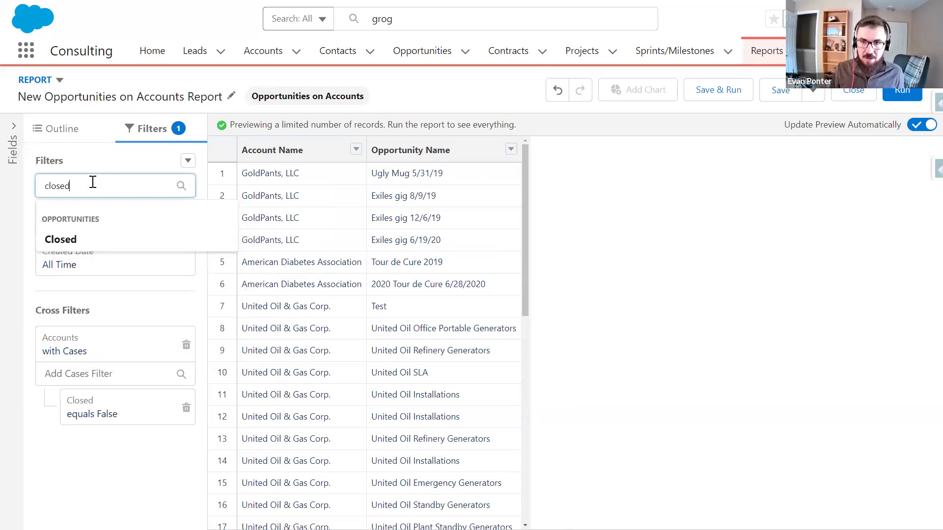
click(67, 245)
click(270, 301)
click(268, 353)
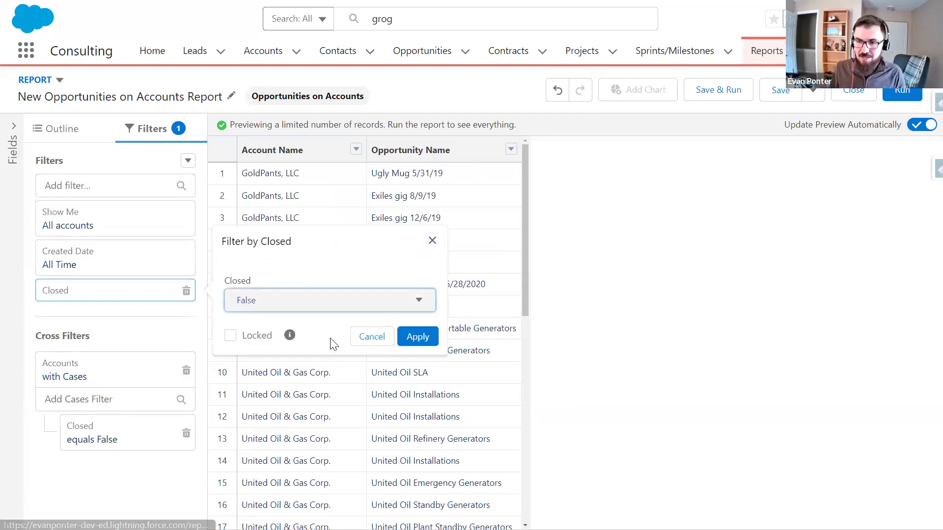
click(417, 336)
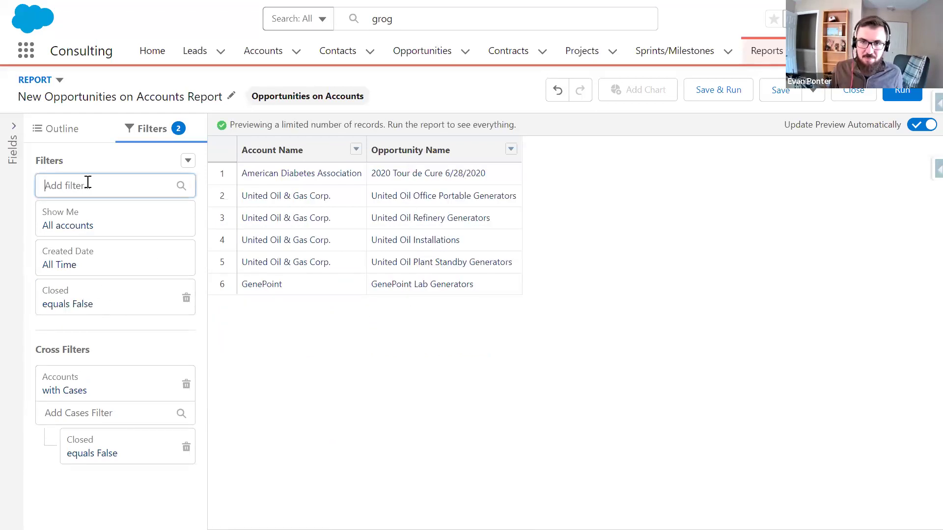
- Add the opportunity Amount column to the report
text(a)
key(BackSpace)
click(77, 132)
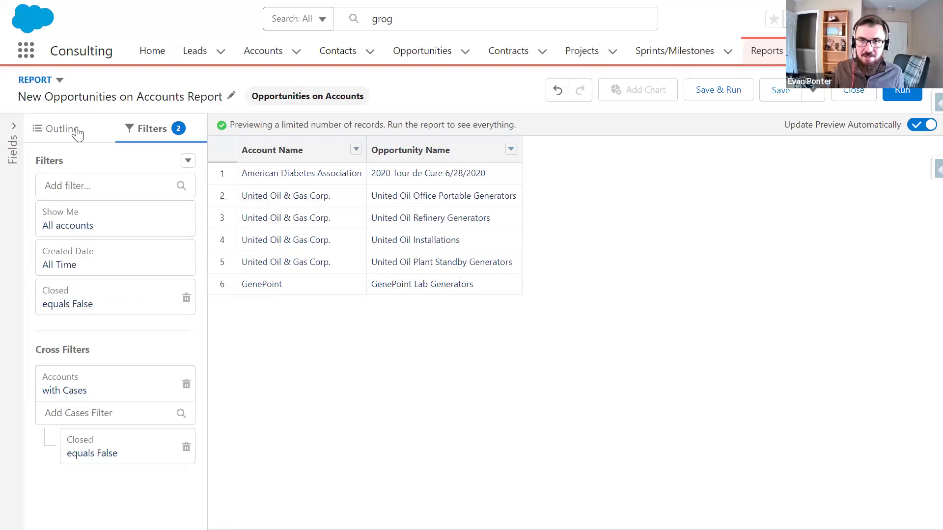
click(95, 288)
text(amoun)
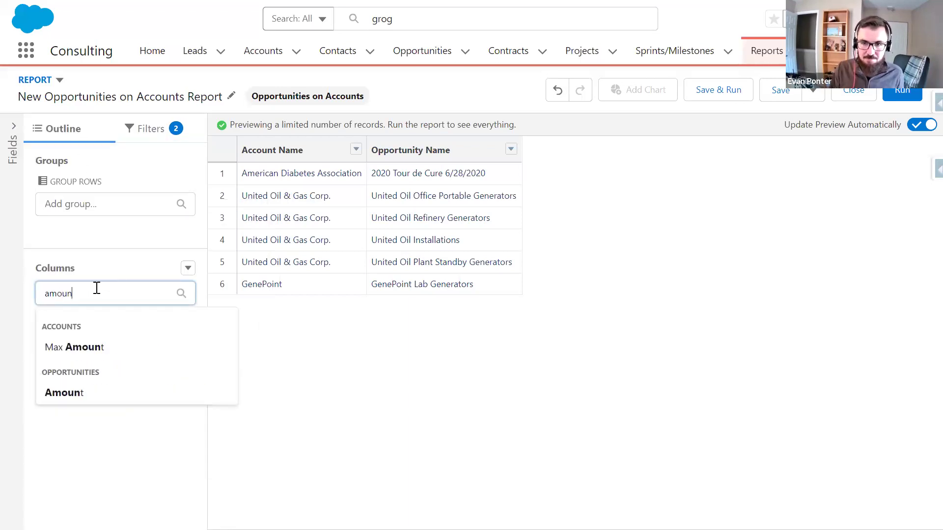
click(83, 396)
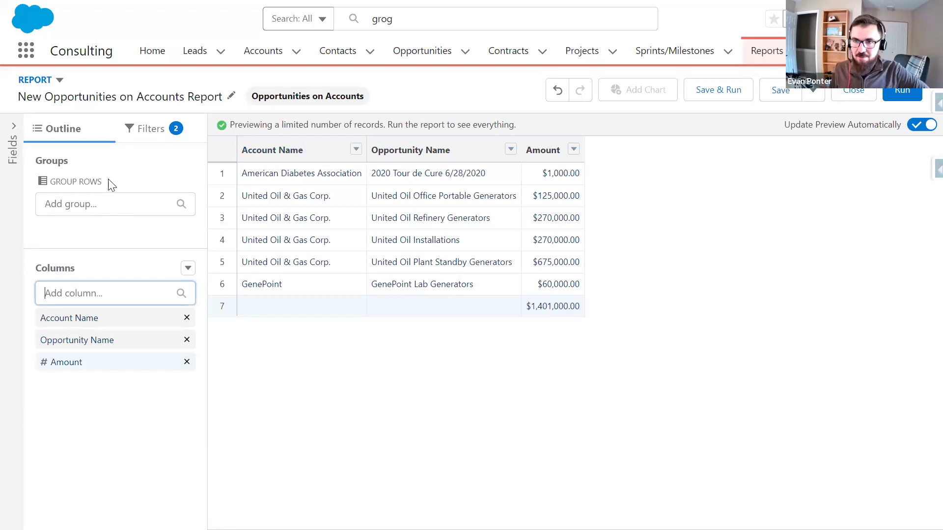
- Group the report rows by Account Name and run the report
click(99, 198)
text(account)
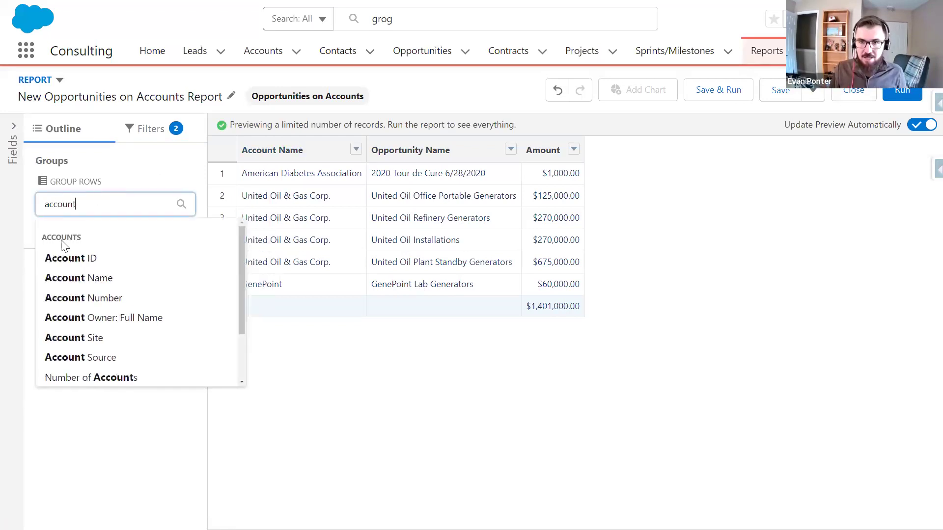
click(78, 278)
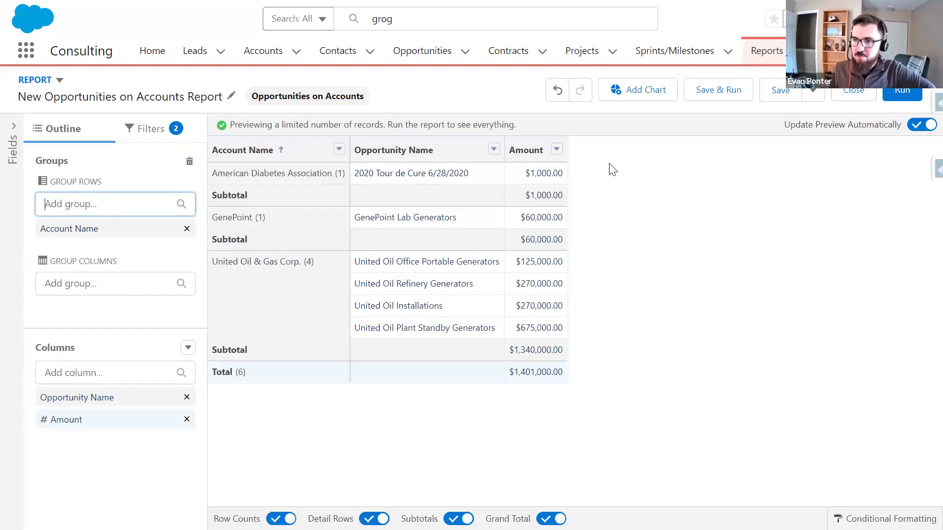
click(903, 95)
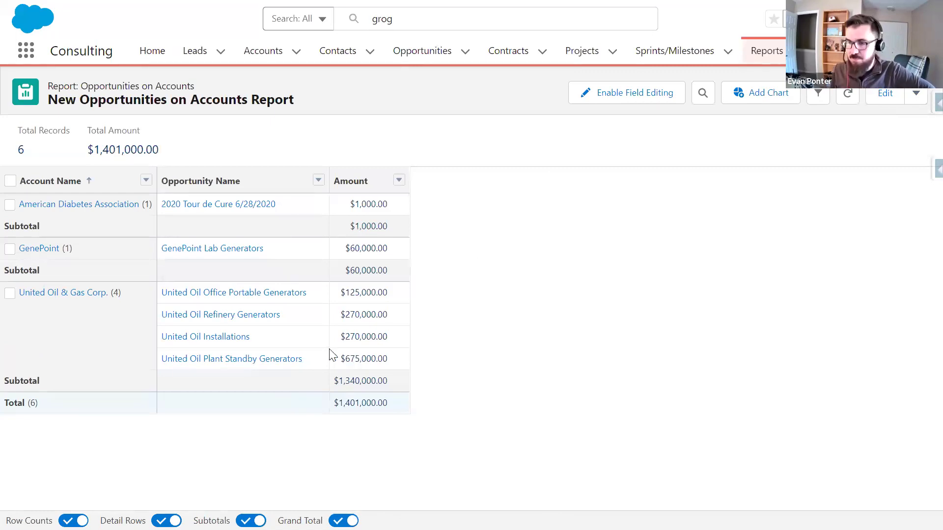
- Review the filters and cross filters on the finished report, and switch back to the presentation slides
click(817, 94)
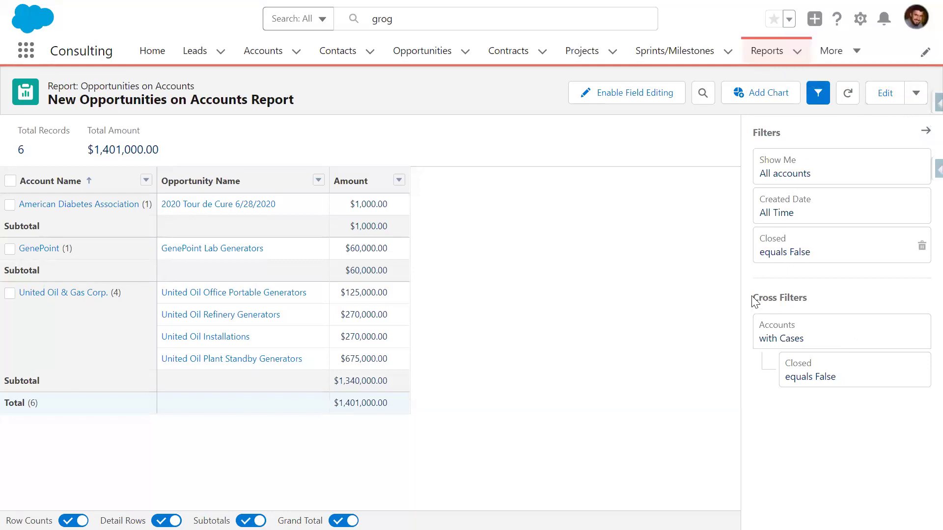
key(alt+Tab)
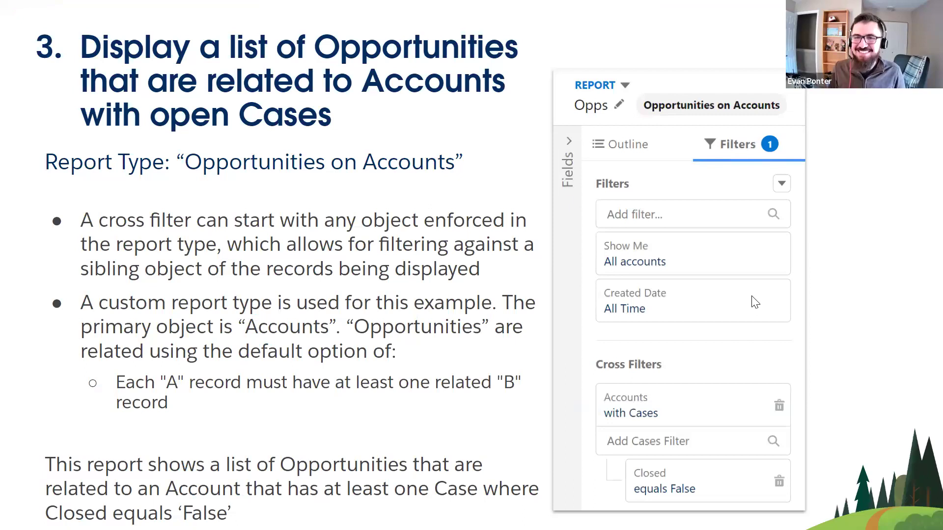
- Advance to the slide on accounts without opportunities, and set the new accounts report's cross filter to Accounts without Opportunities
key(Right)
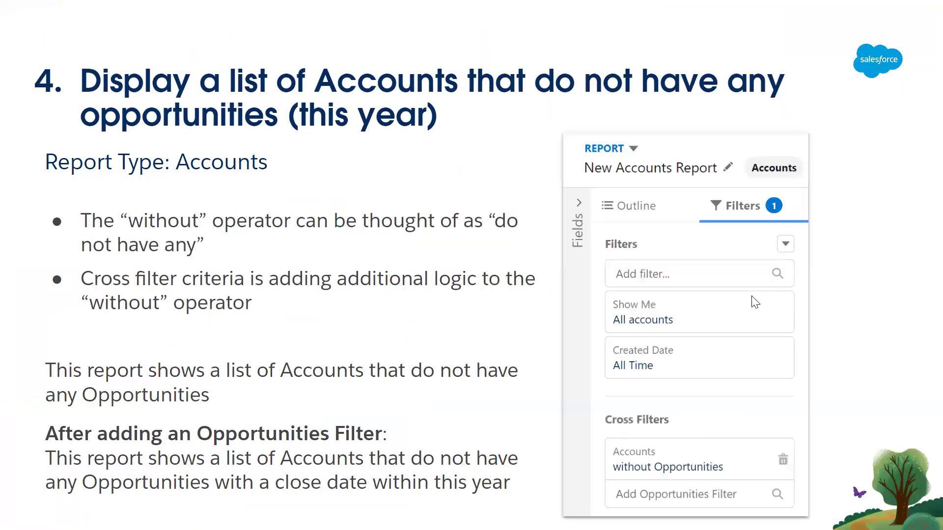
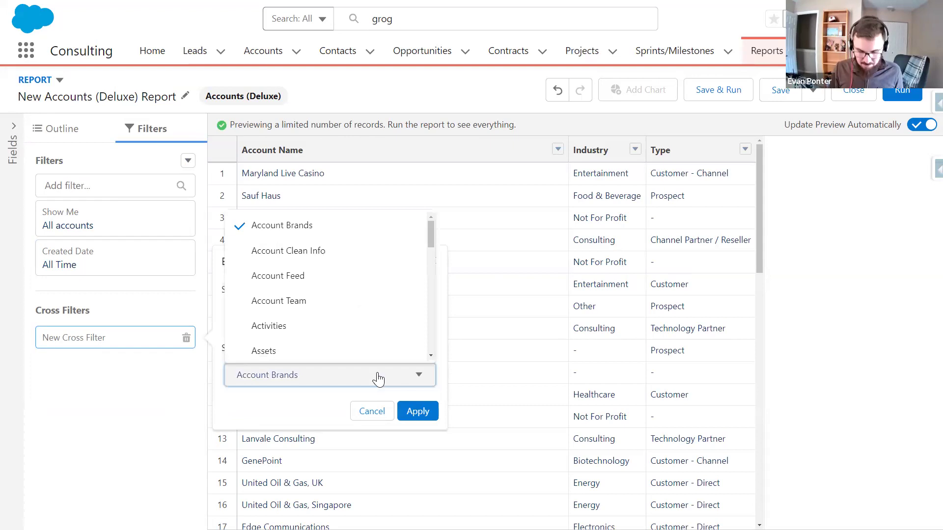
click(334, 288)
click(421, 415)
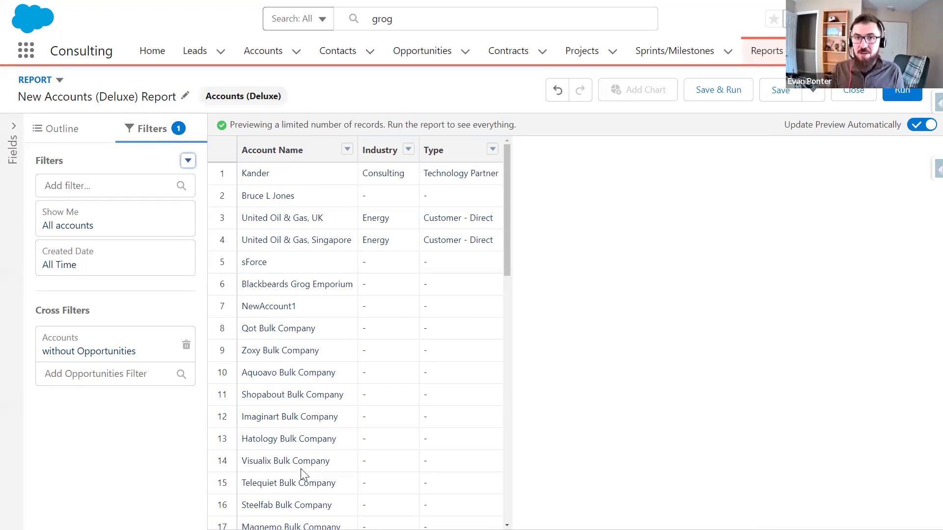
- Reopen the Accounts without Opportunities cross filter to examine its operator choices, keeping the without operator
click(100, 349)
click(382, 334)
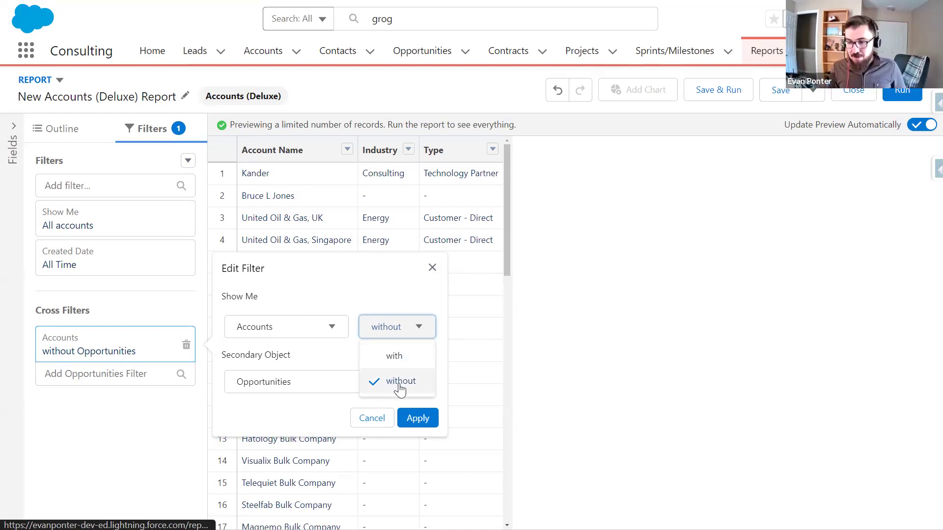
click(345, 357)
click(418, 417)
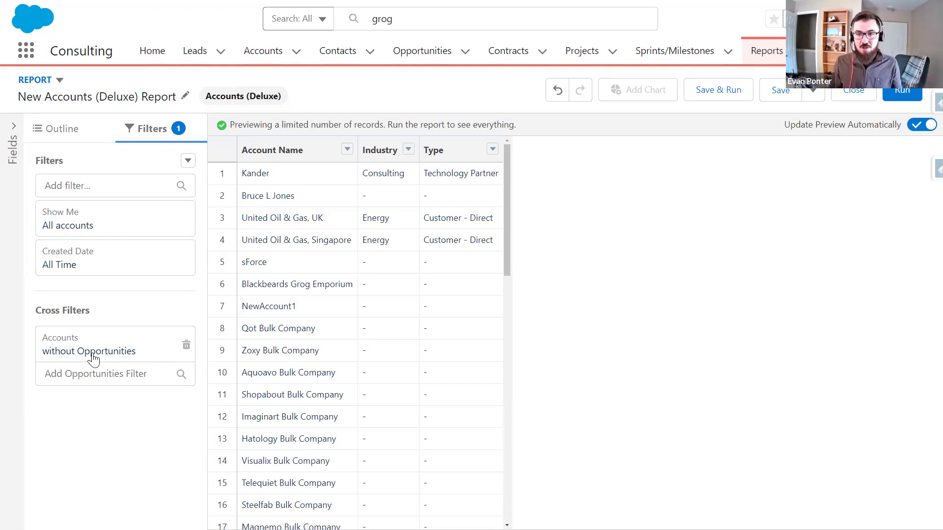
- Add an Opportunities filter of Close Date equals THIS YEAR under the cross filter and run the report
click(110, 378)
text(close)
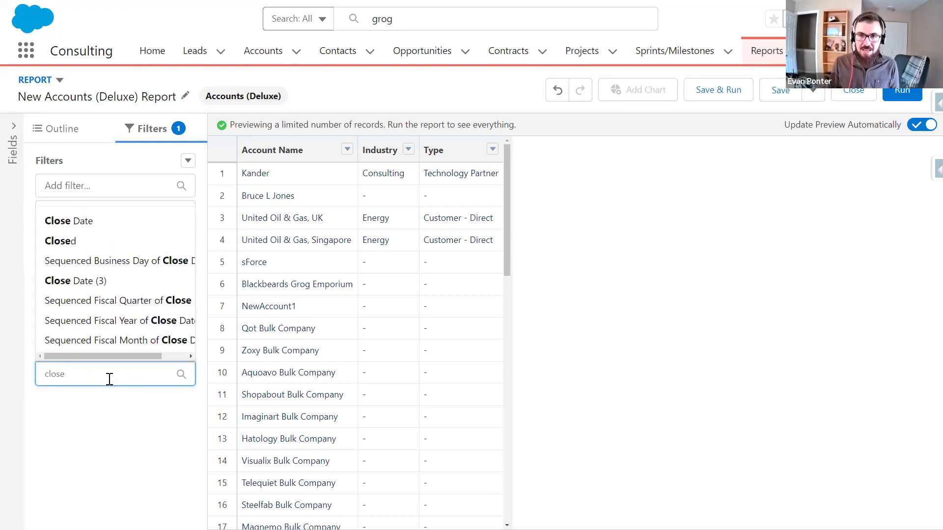
click(93, 230)
click(365, 413)
text(THIS YEAR)
click(418, 497)
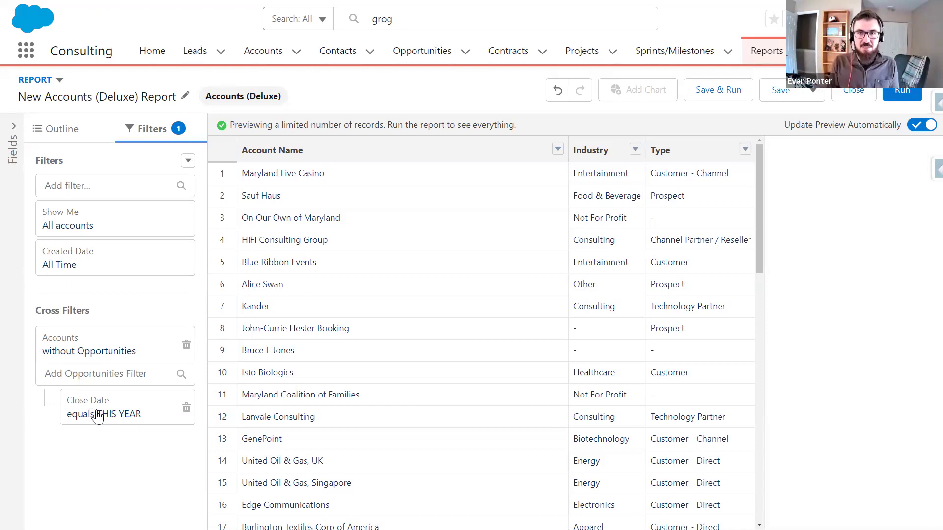
click(895, 96)
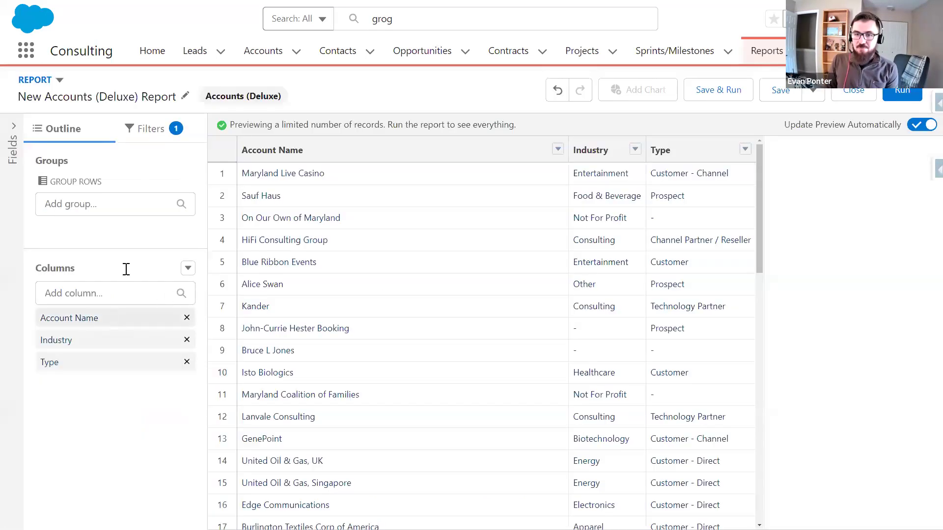
- Add a second Opportunities filter of Closed equals True under the cross filter and run the report
click(149, 138)
click(114, 375)
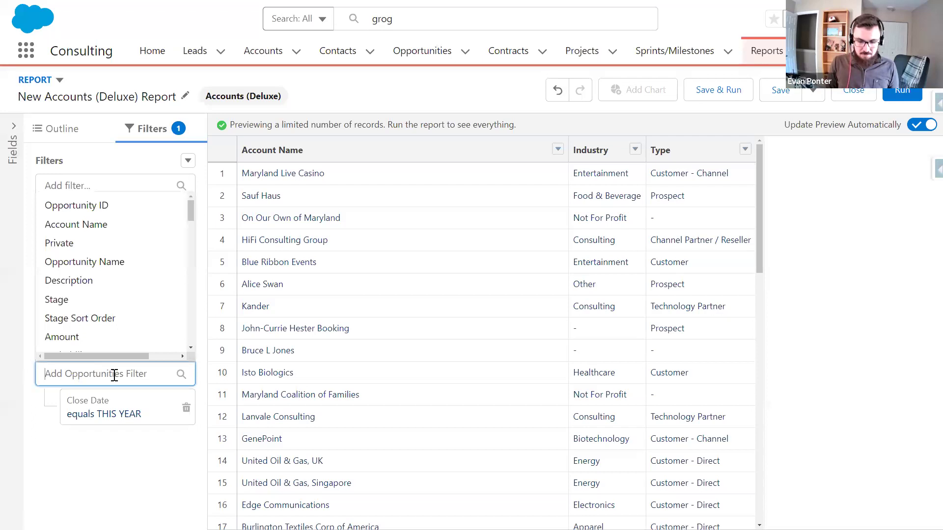
text(close)
key(BackSpace)
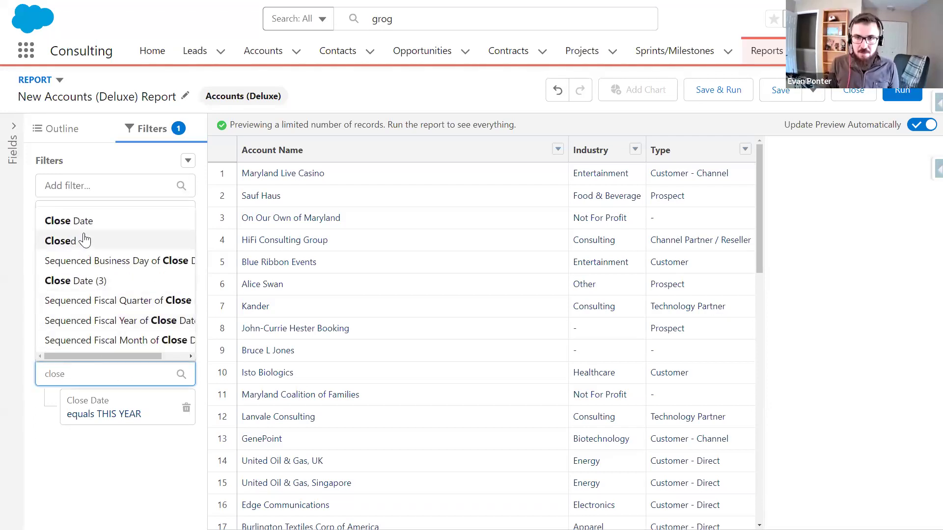
click(60, 241)
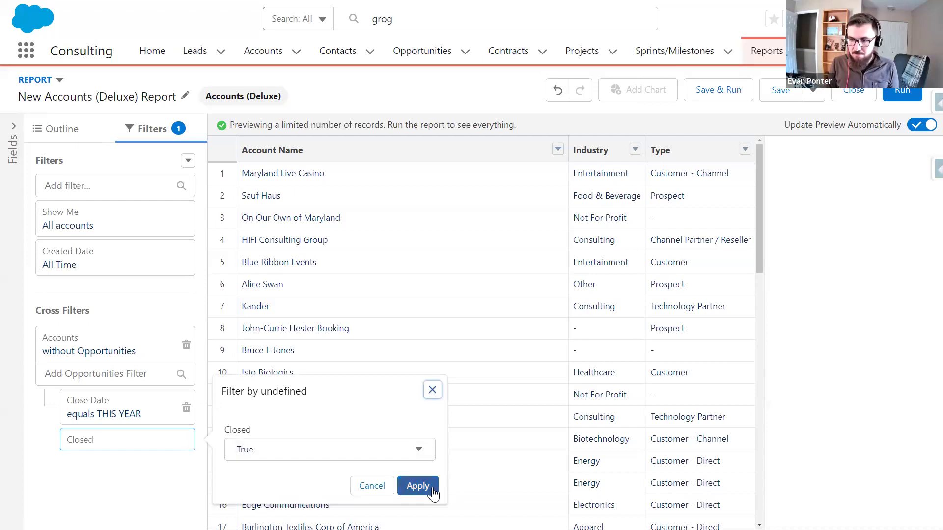
click(418, 486)
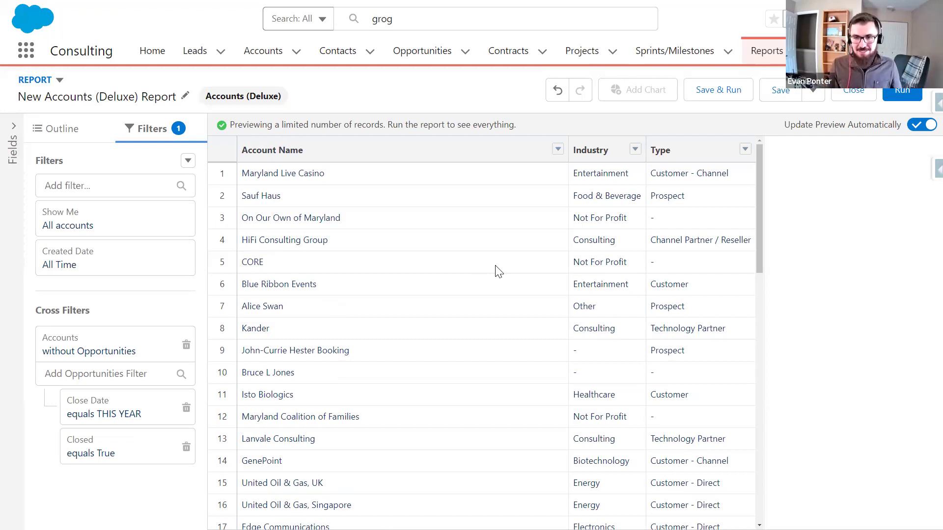
click(902, 94)
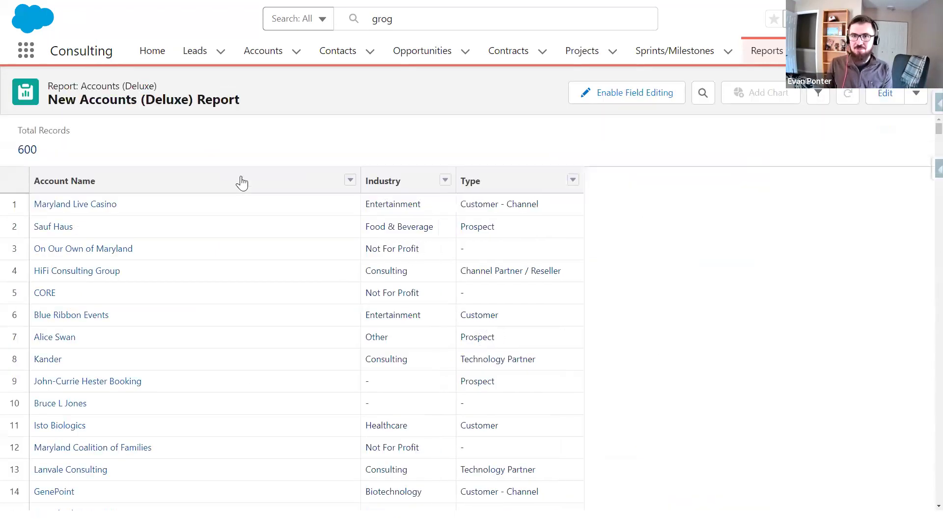
- Examine the report's total record count and account rows, and look at the presentation slides for this and the next example
double_click(27, 149)
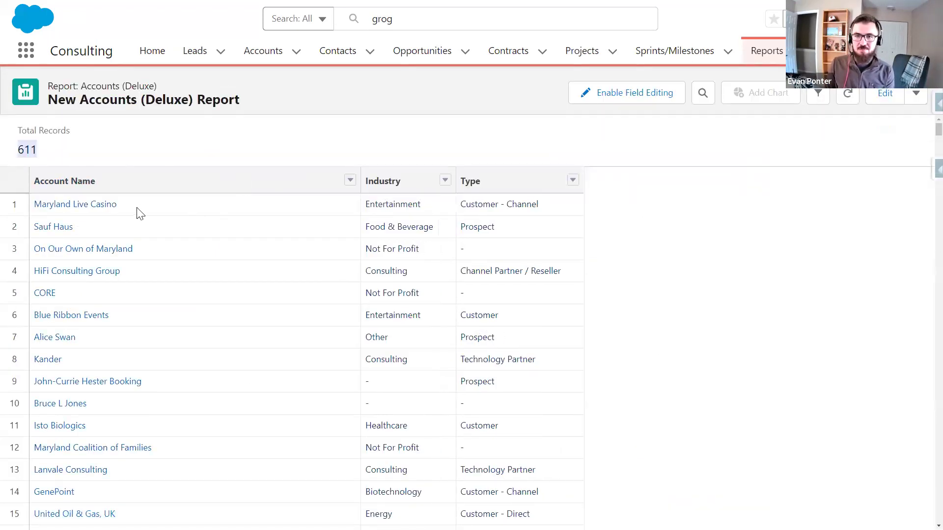
scroll(167, 284, down, 15)
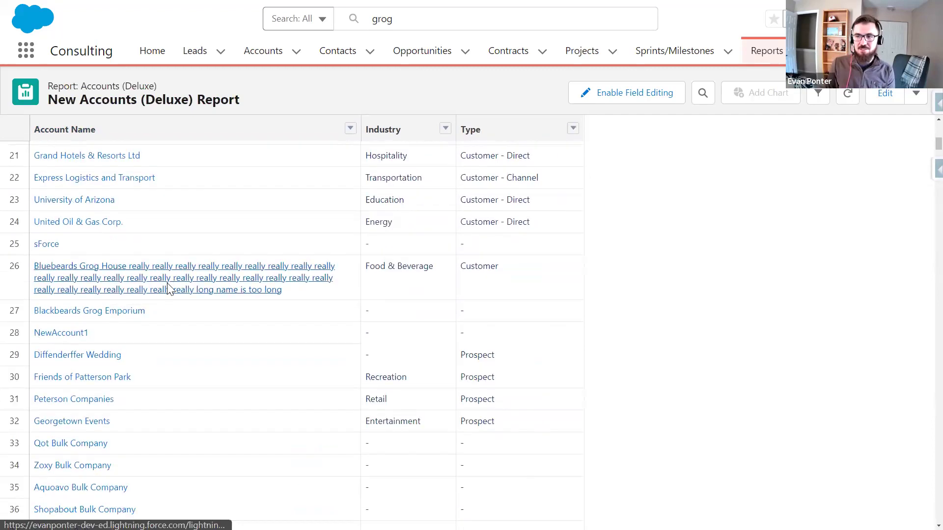
scroll(167, 287, up, 15)
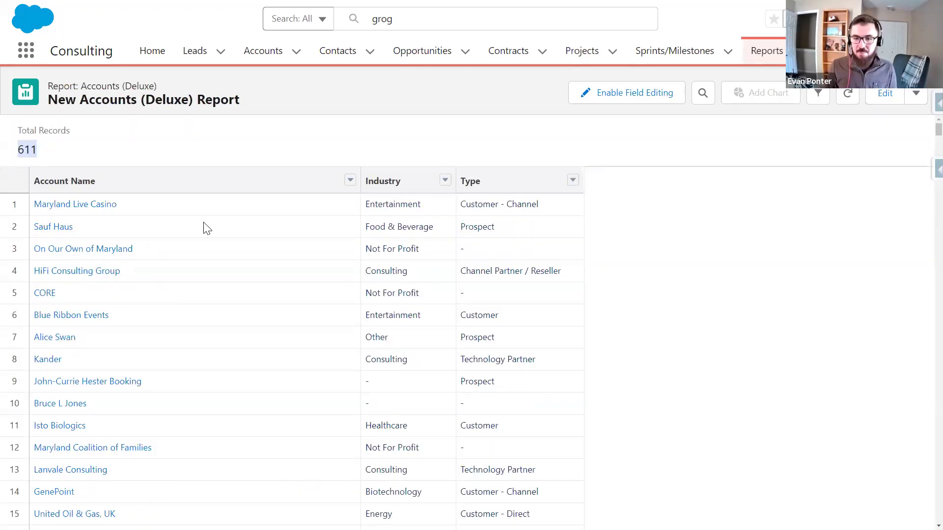
key(alt+Tab)
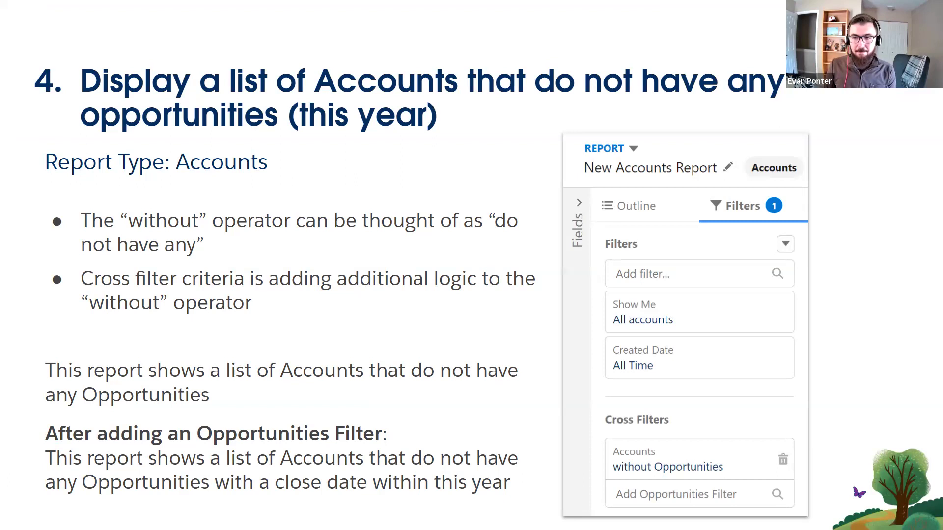
key(Right)
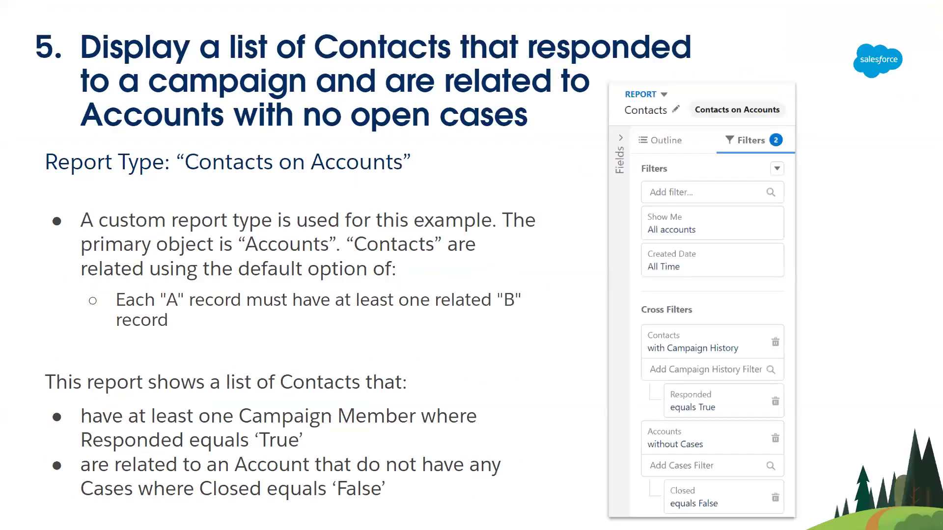
key(Left)
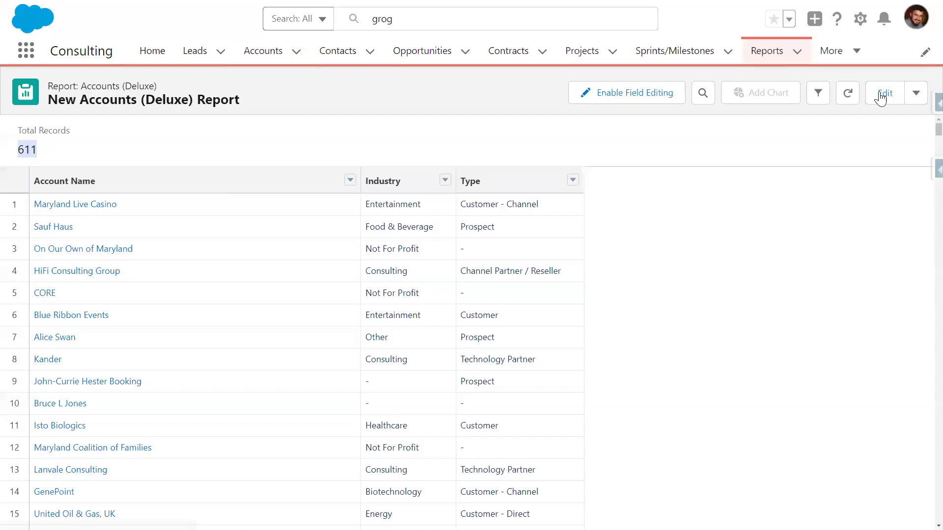
- Reopen the accounts report for editing and add a second cross filter for Accounts with Opportunities
click(884, 94)
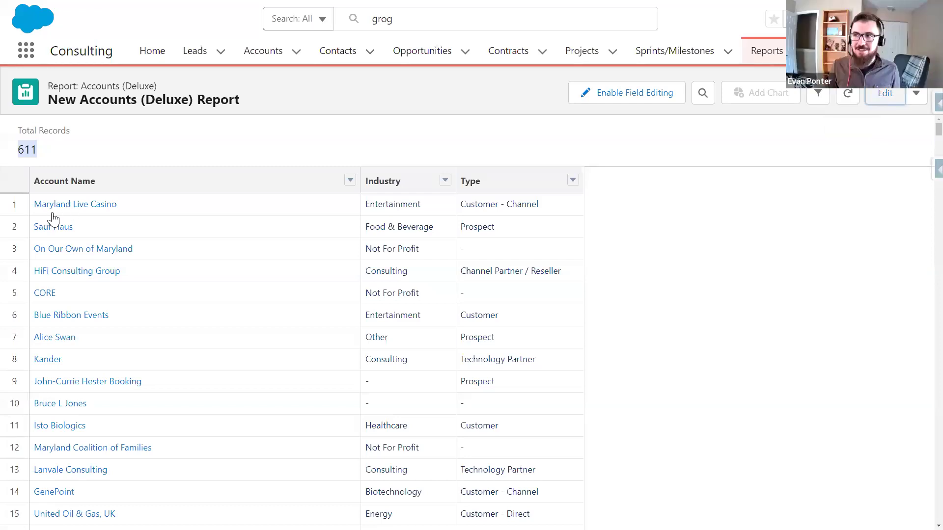
click(148, 129)
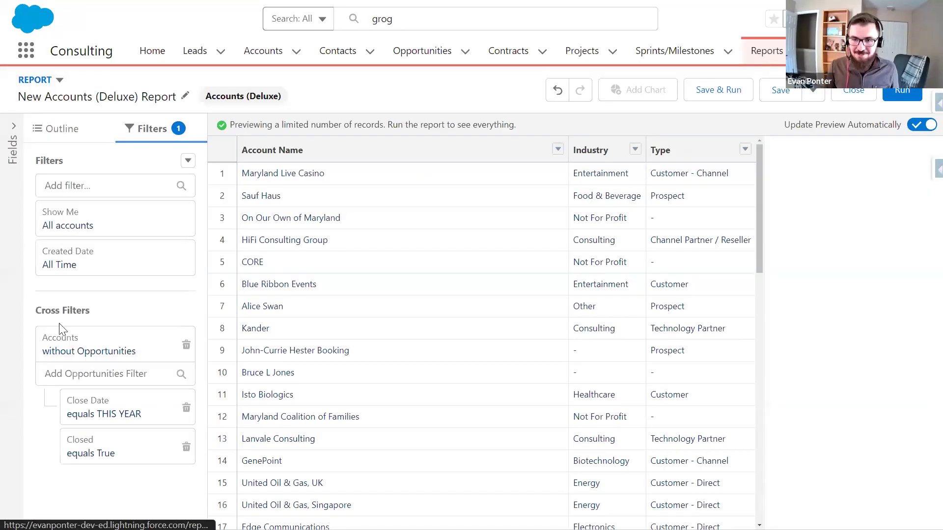
click(188, 161)
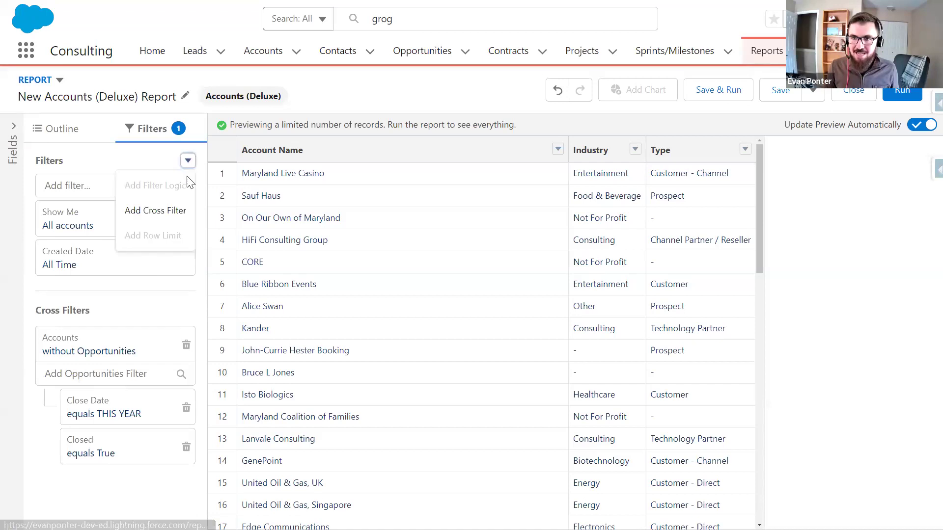
click(177, 210)
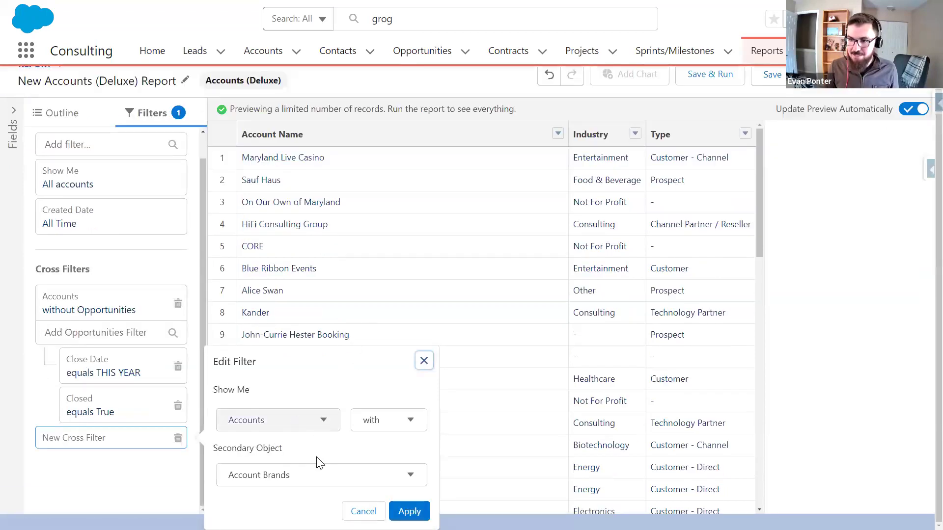
click(311, 477)
scroll(304, 419, down, 5)
scroll(315, 403, down, 6)
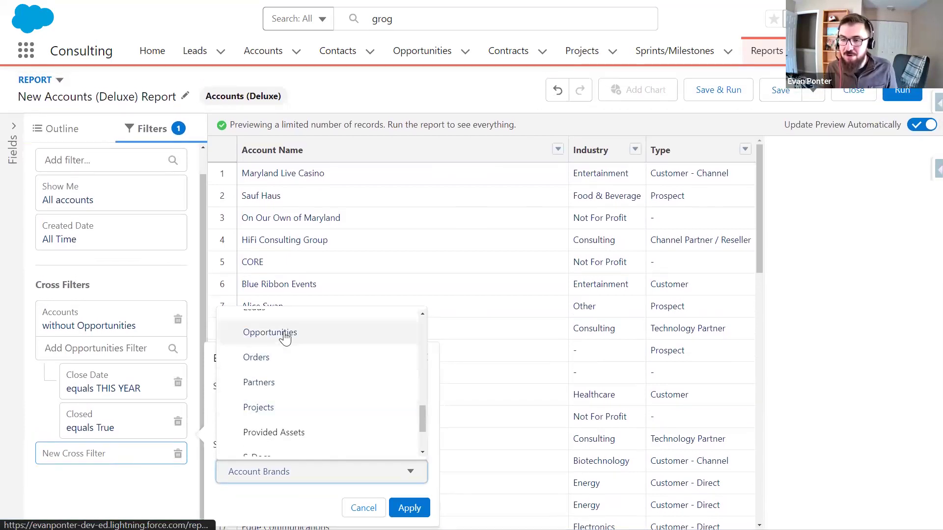
click(285, 337)
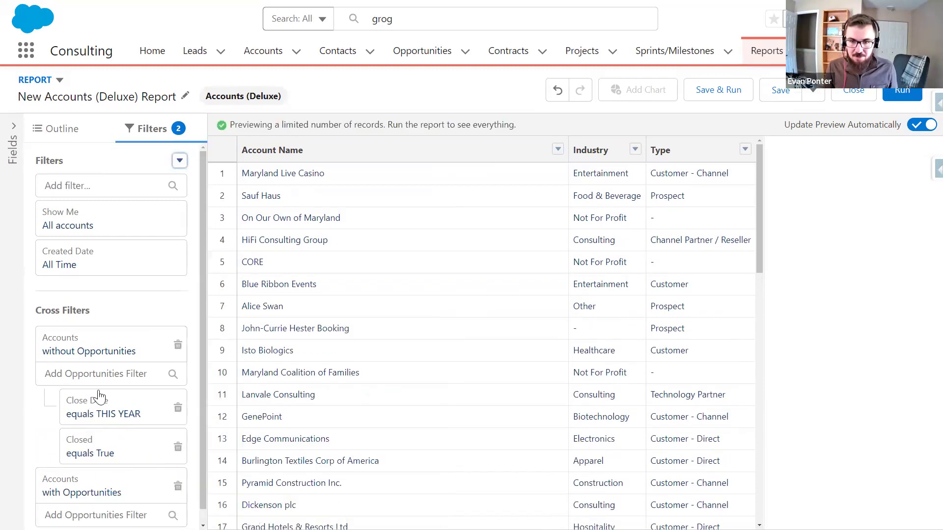
- Restrict the Accounts with Opportunities cross filter to opportunities whose Close Date equals the relative date LAST YEAR
scroll(100, 393, down, 1)
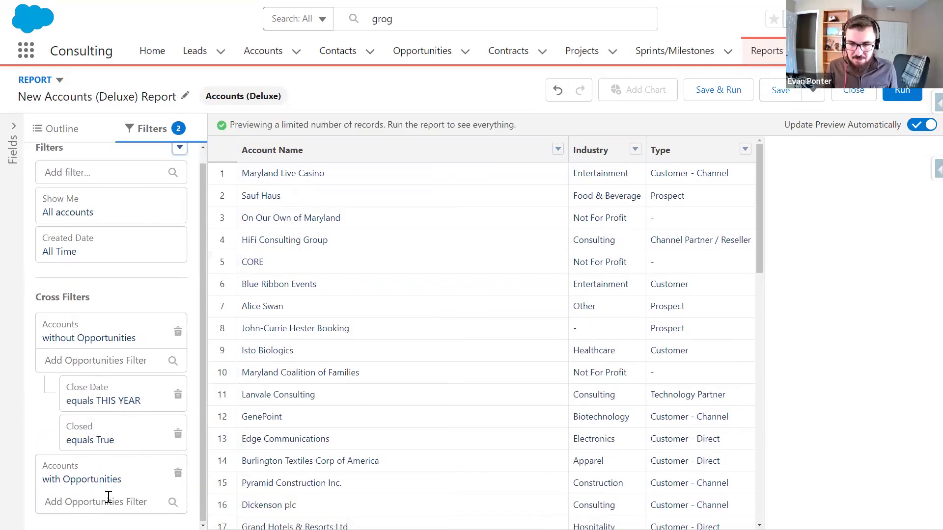
click(78, 501)
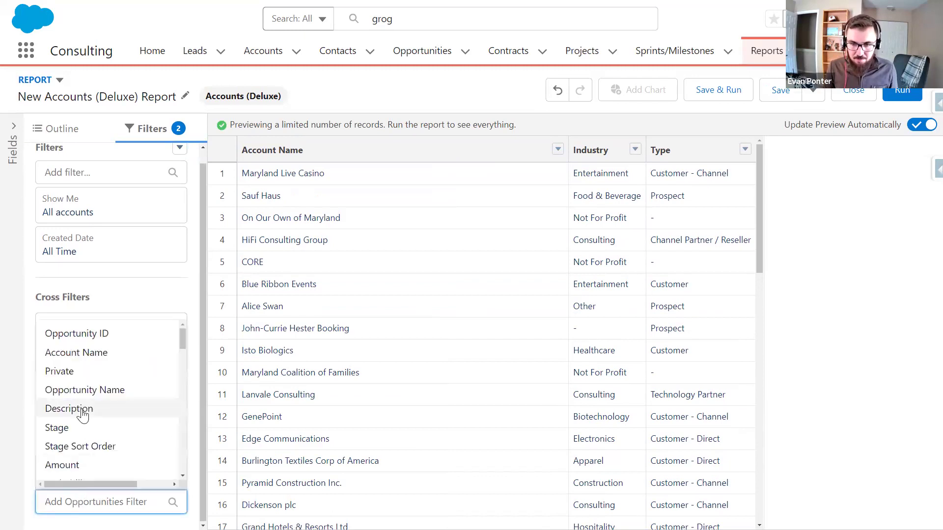
text(close)
click(61, 349)
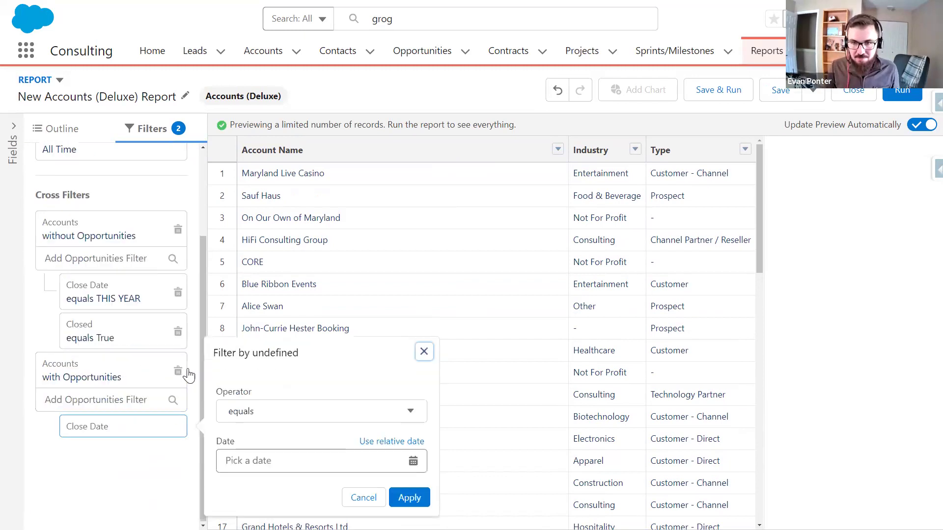
click(369, 441)
click(343, 453)
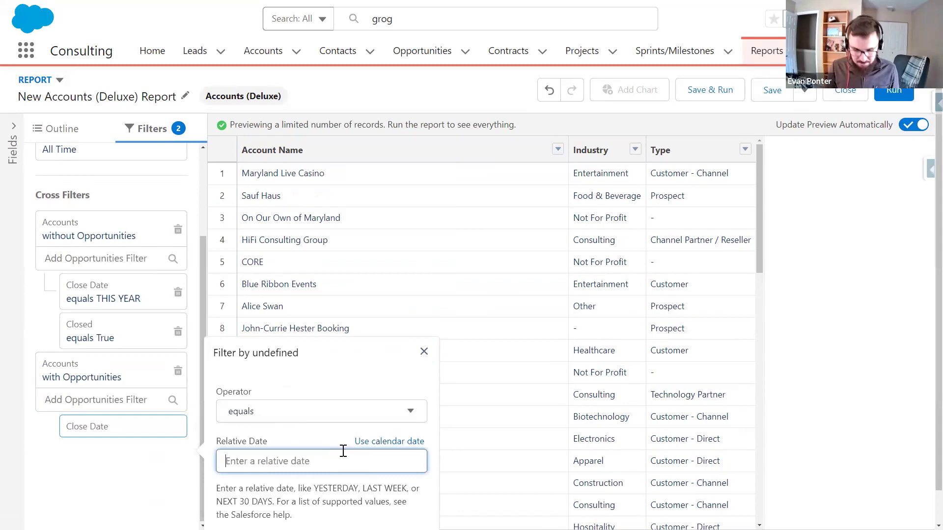
text(LAST YEAR)
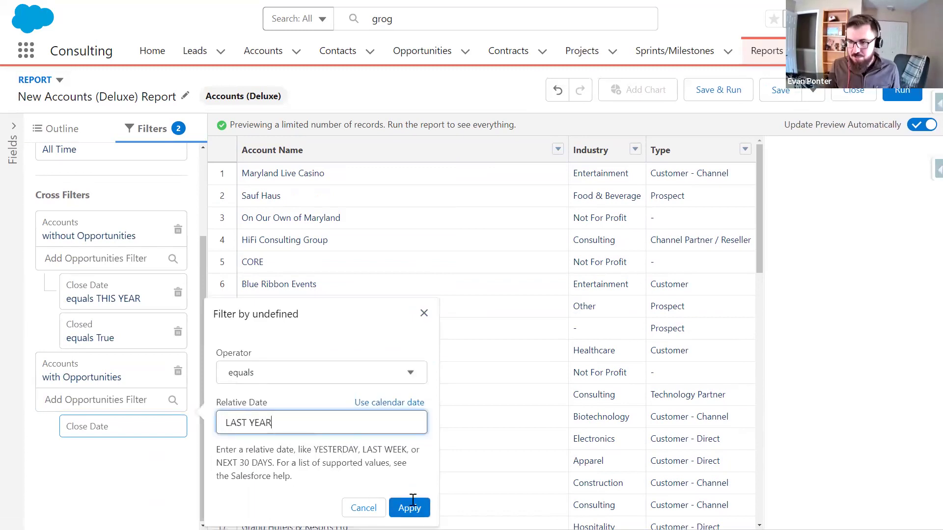
click(409, 508)
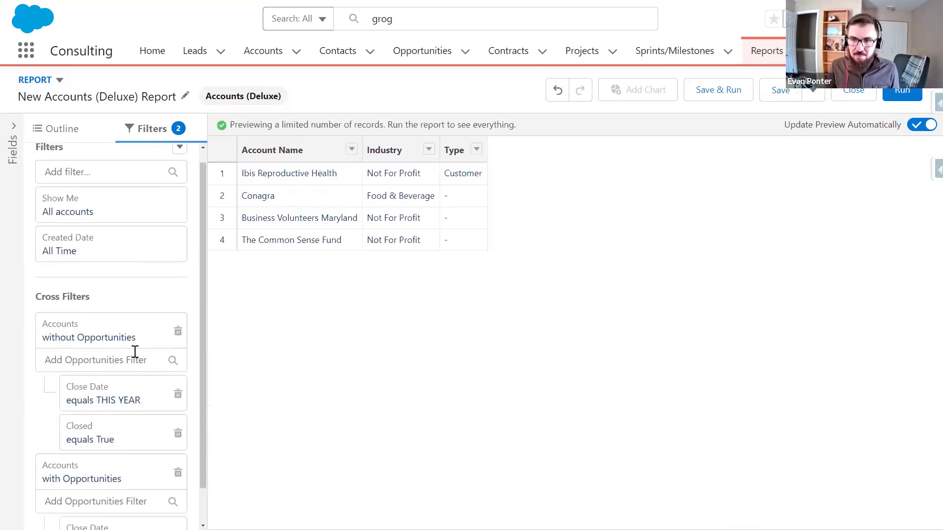
- Add a Stage equals Closed Won filter under the Accounts with Opportunities cross filter and run the report
click(73, 501)
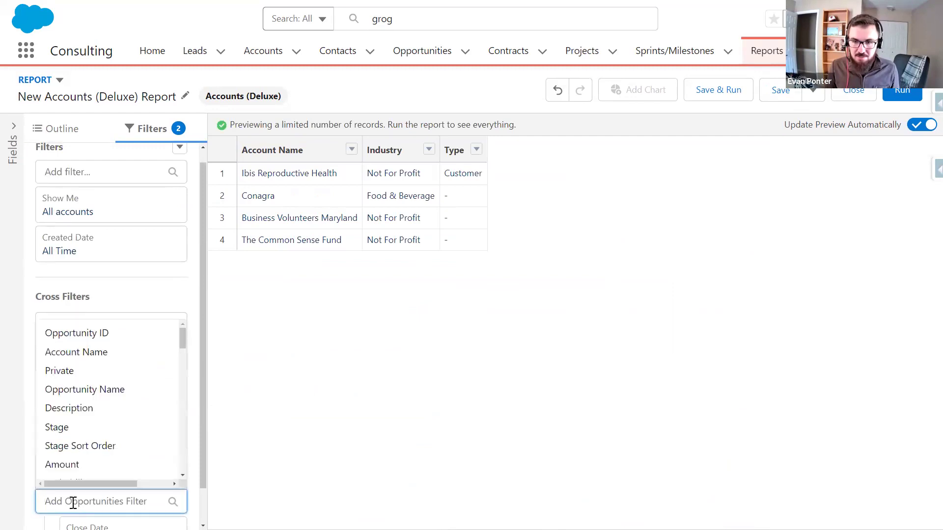
click(79, 432)
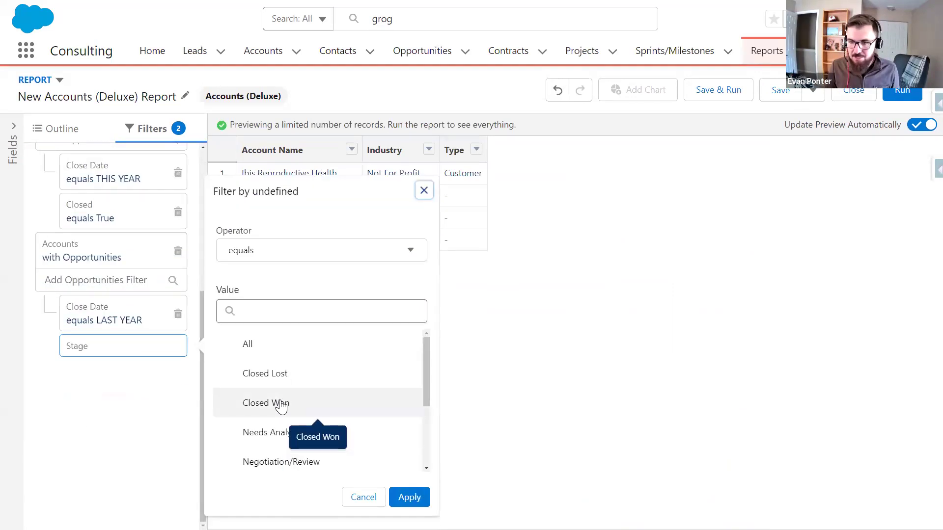
click(275, 405)
click(410, 500)
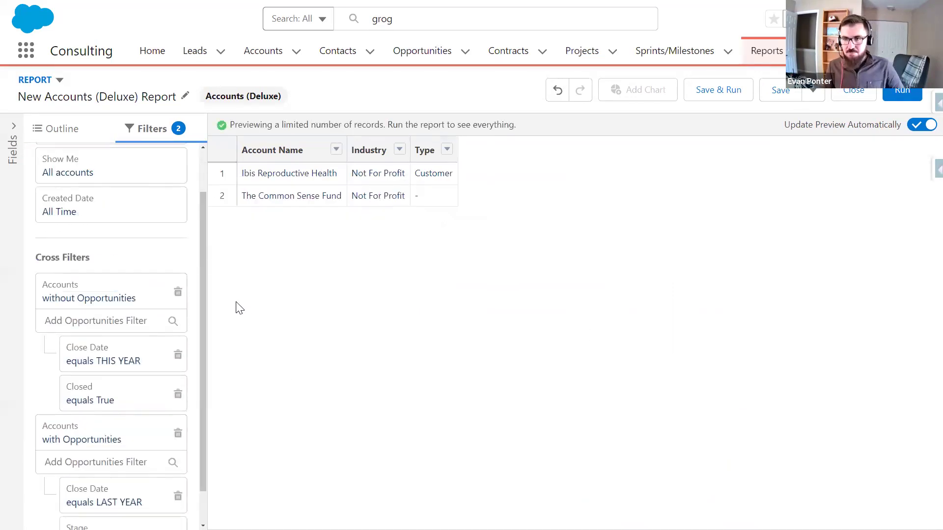
click(889, 94)
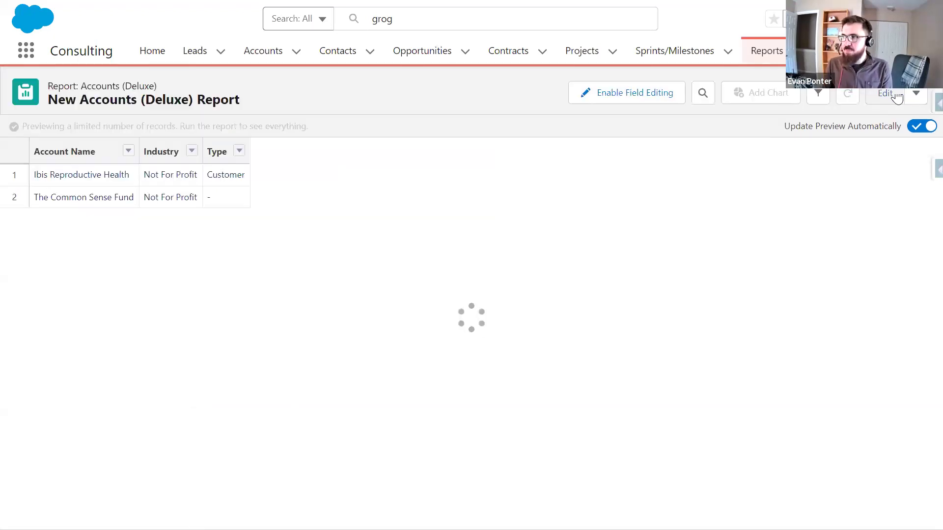
- Show the report's applied filters, and reopen the report for editing to add a field filter for Active equals Yes
click(818, 94)
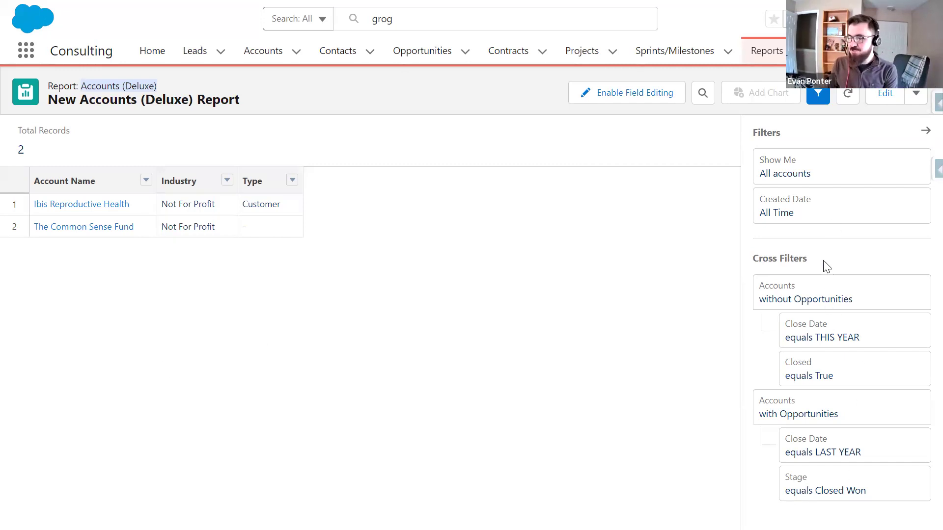
drag(751, 261, 807, 260)
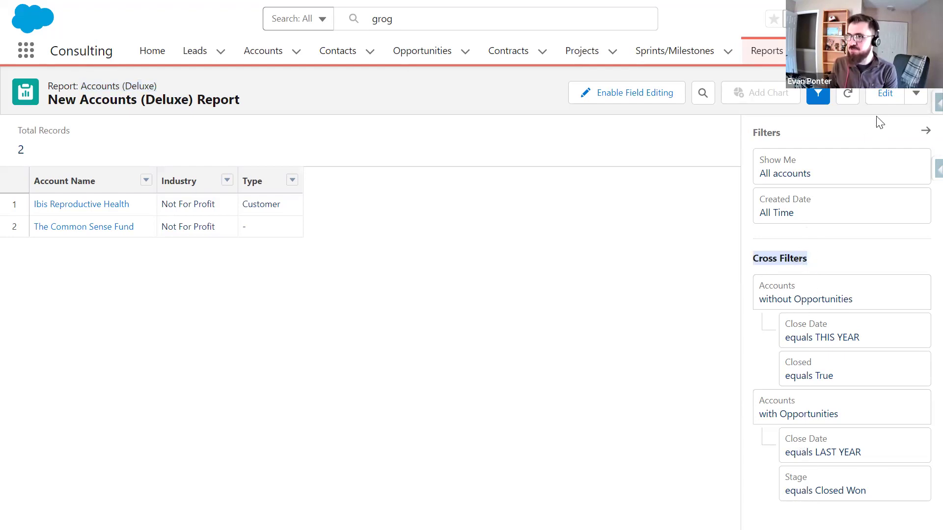
click(882, 99)
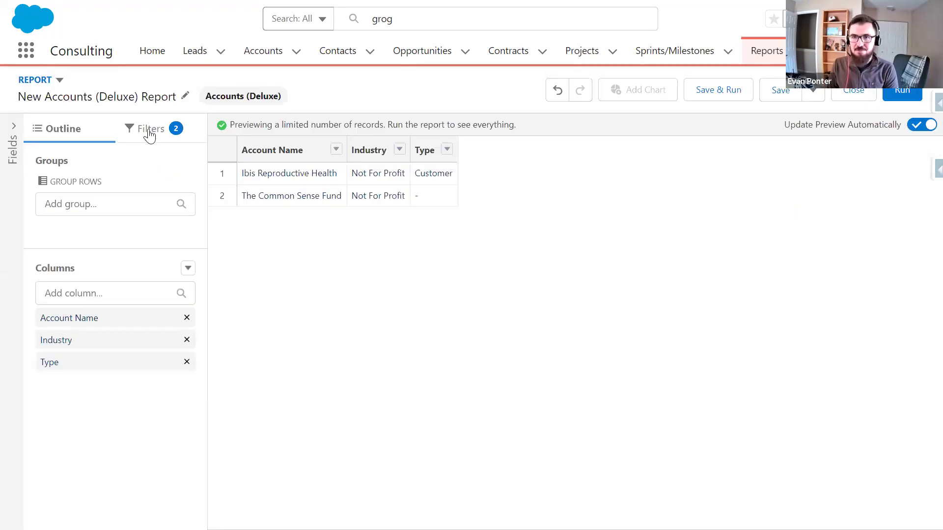
click(150, 132)
click(91, 185)
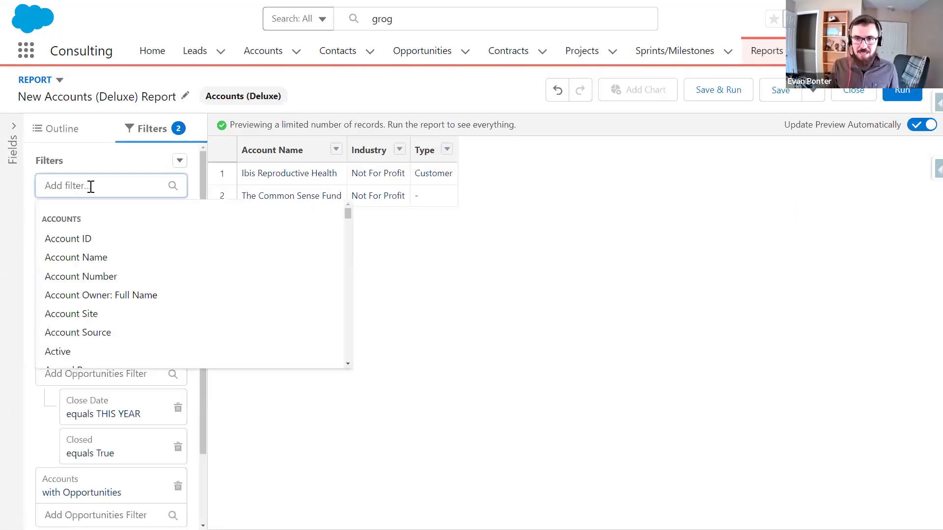
click(73, 354)
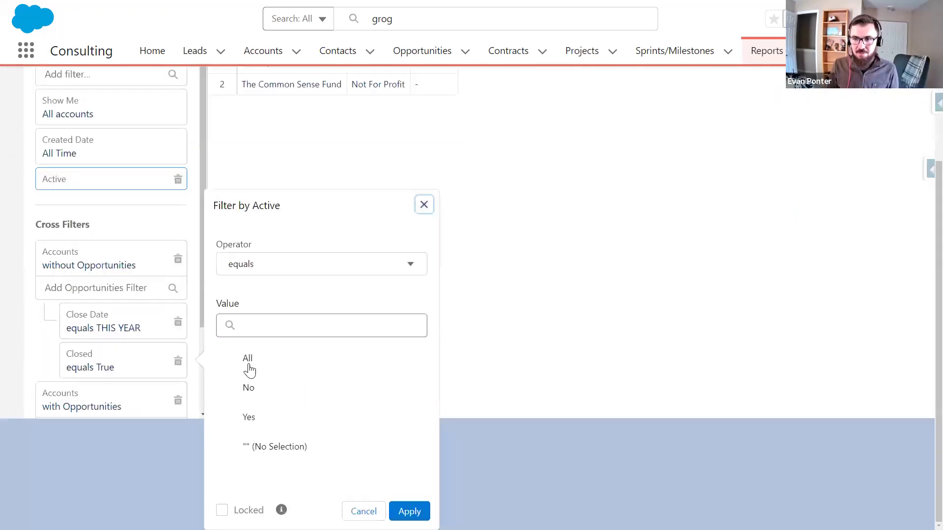
click(248, 417)
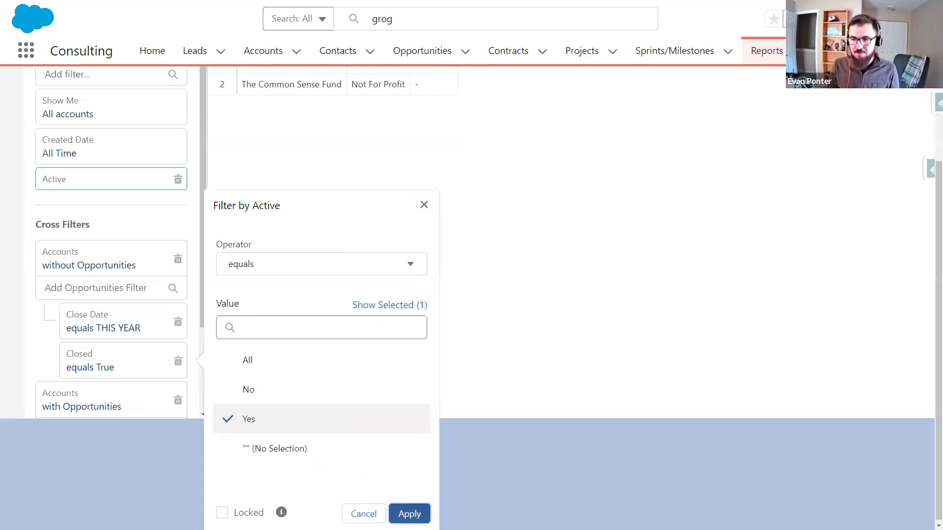
click(410, 511)
- Check how filter logic numbers the Active filter, and leave the logic editor without applying changes
scroll(74, 481, down, 4)
scroll(70, 339, up, 3)
scroll(183, 193, up, 1)
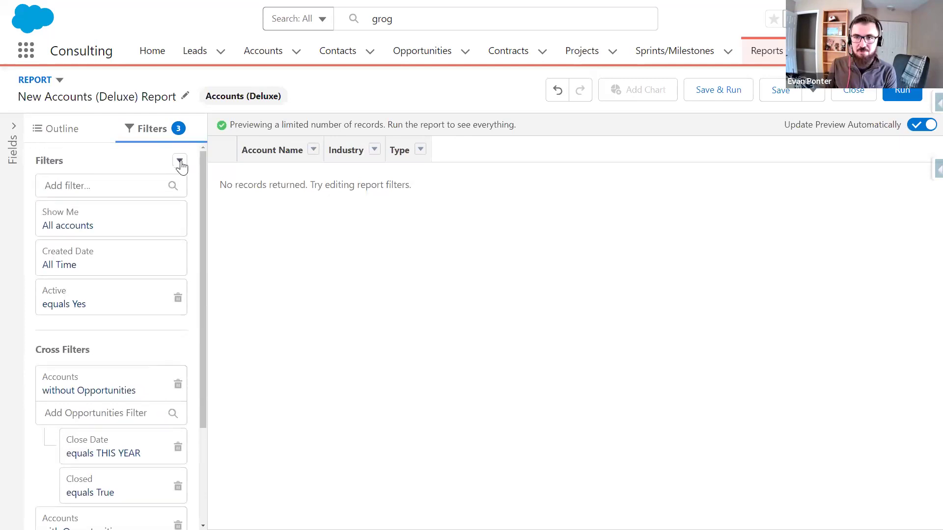
click(179, 160)
click(147, 185)
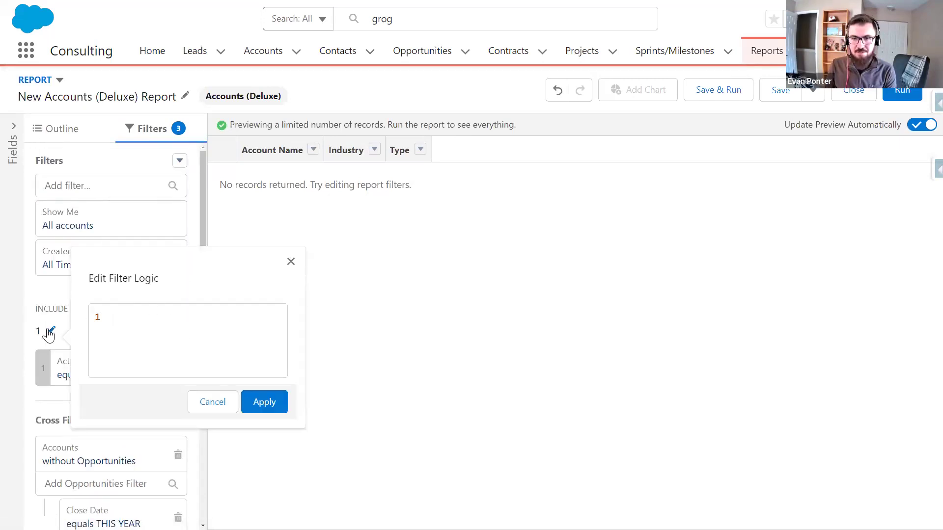
click(181, 333)
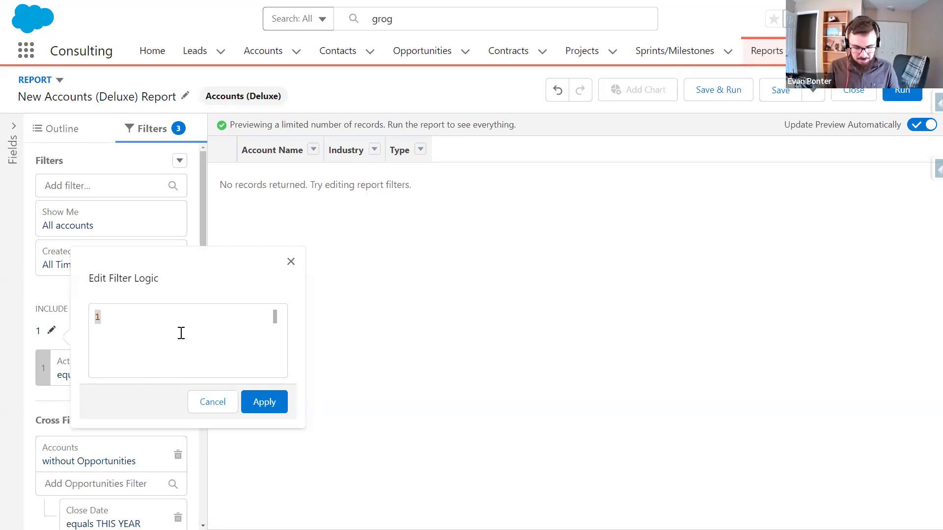
click(209, 403)
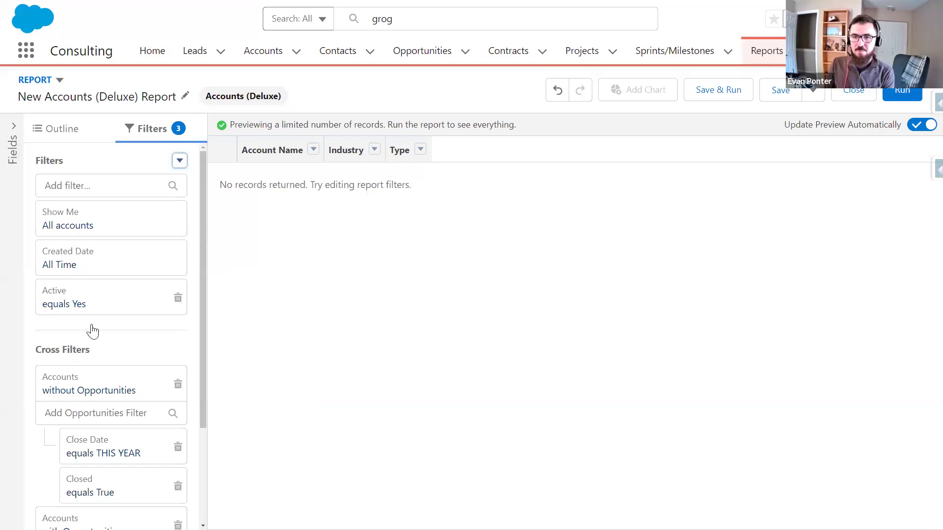
- Change the Active filter to include all values: No, Yes and no selection
click(111, 307)
click(303, 358)
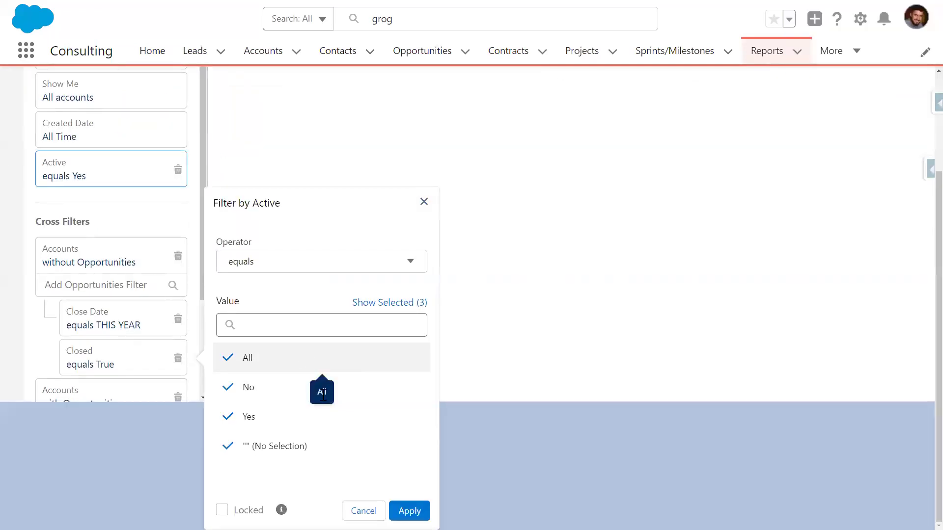
click(409, 510)
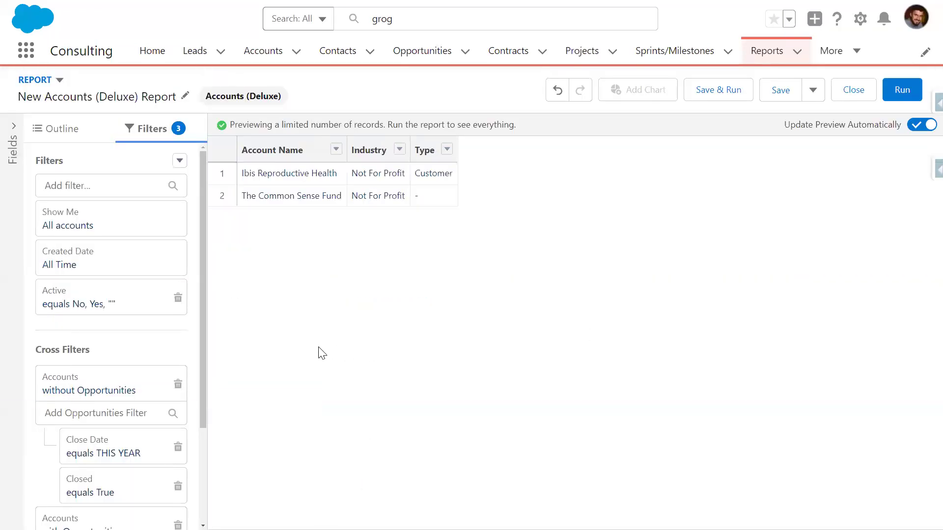
- Add a Created Date filter equal to the relative date 2 YEARS AGO
click(123, 192)
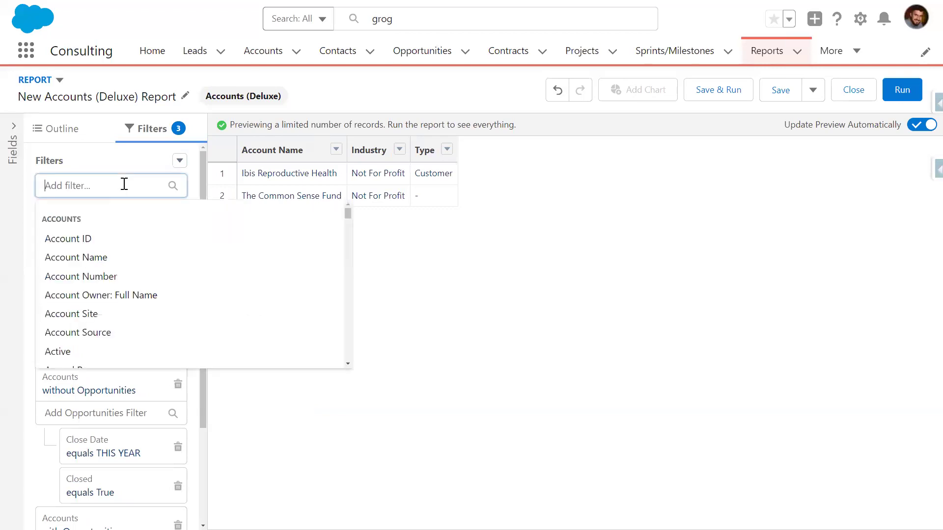
scroll(120, 309, down, 2)
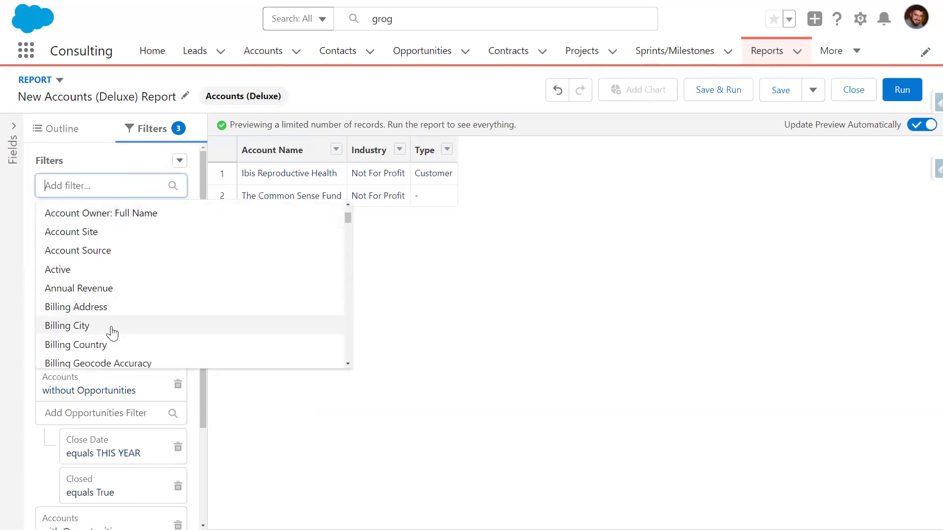
scroll(118, 316, down, 3)
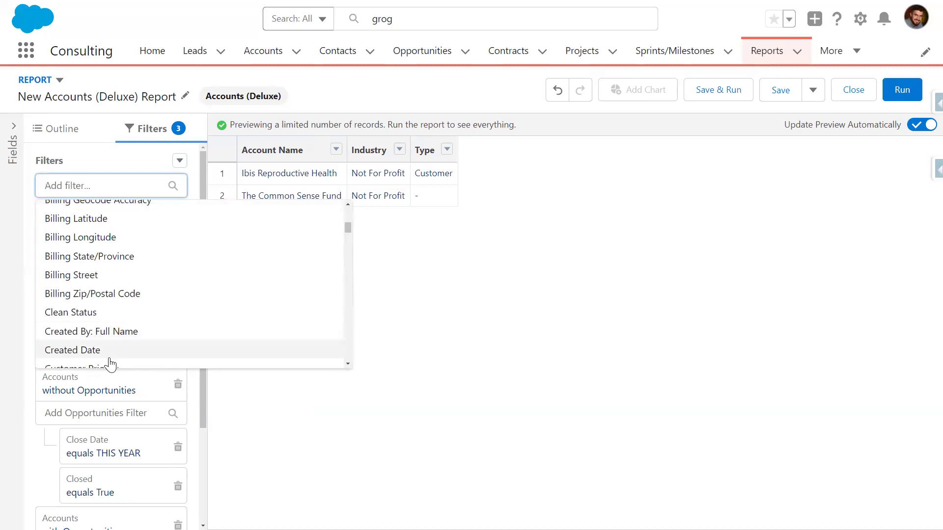
click(113, 351)
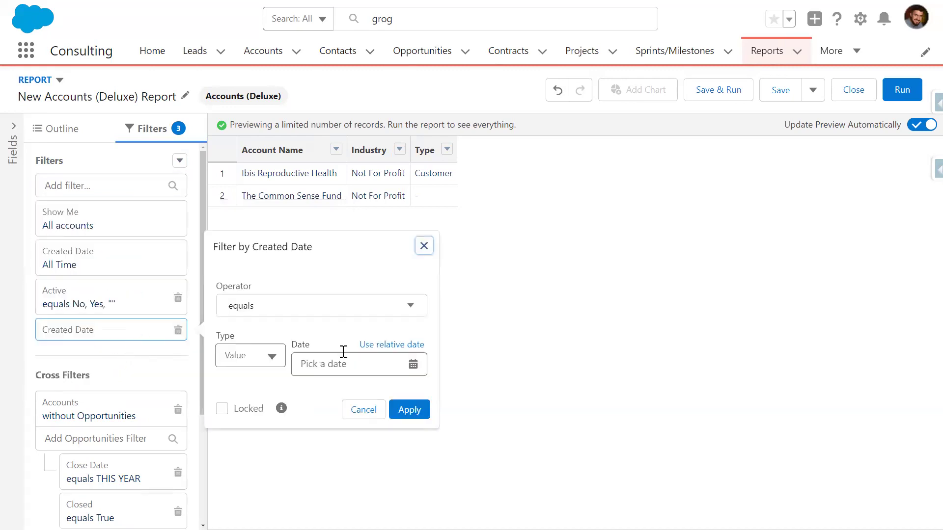
click(364, 364)
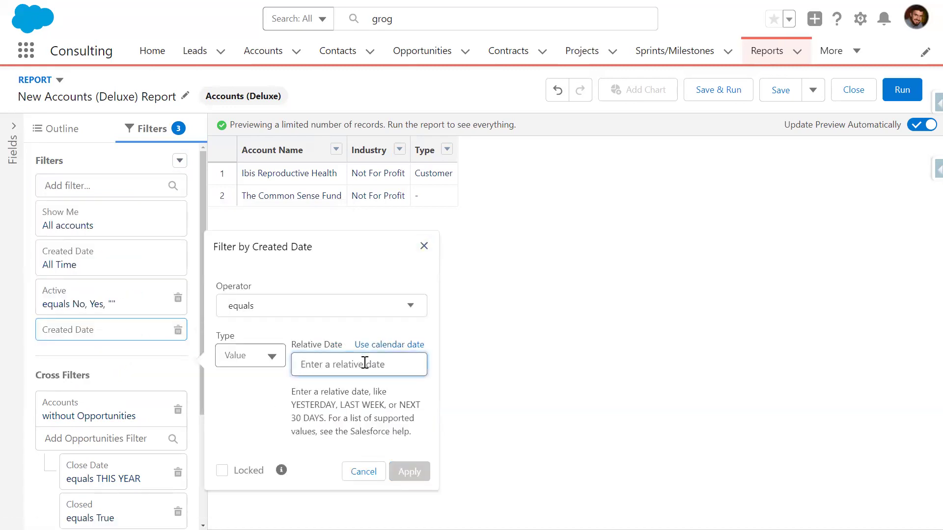
text(2 YEARS AGO)
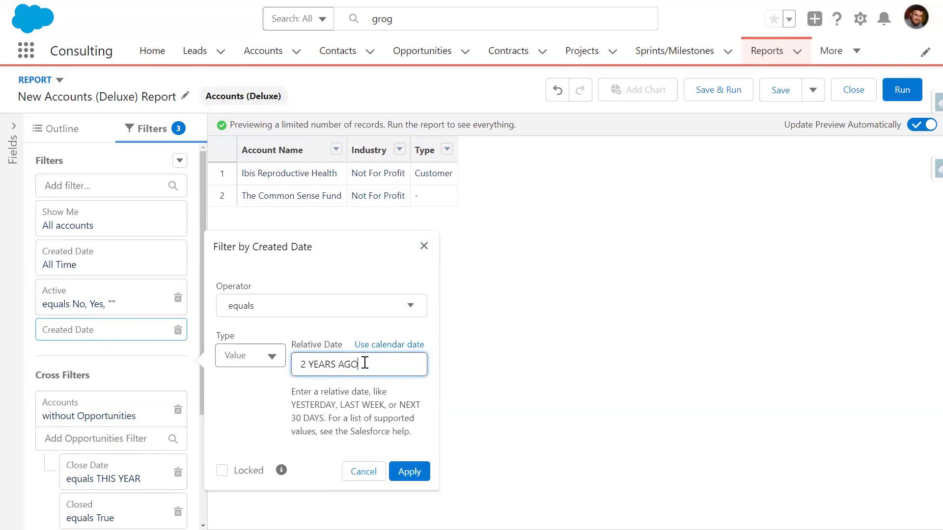
click(410, 472)
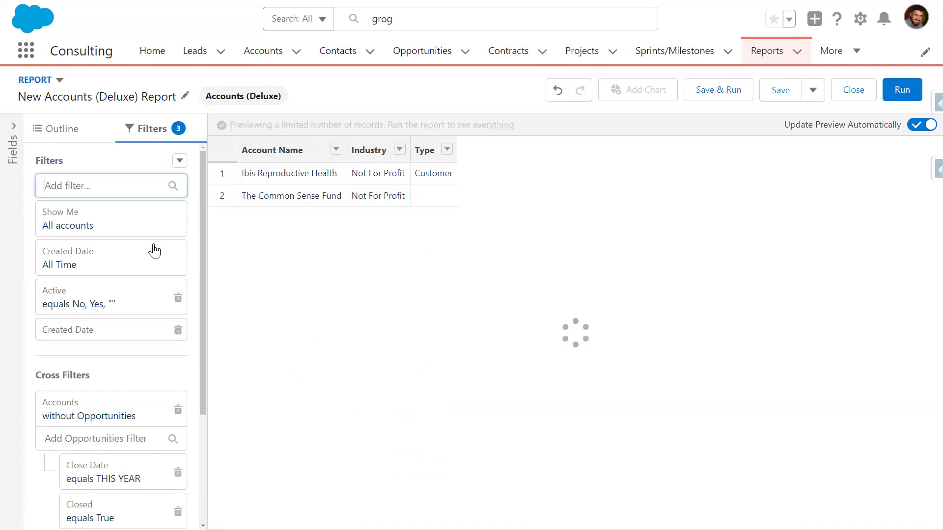
- Examine which field filters and cross filters the filter logic numbers, closing the logic editor without changes
click(179, 161)
click(161, 188)
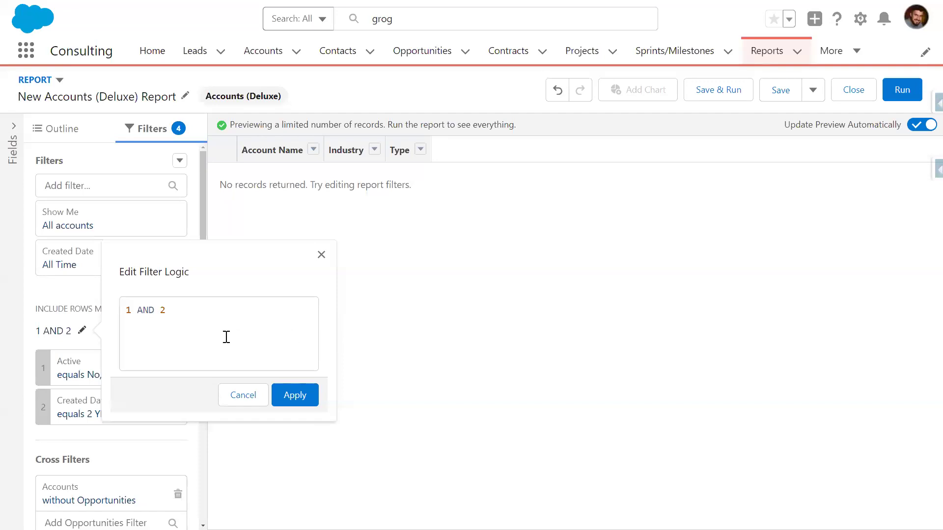
click(237, 396)
scroll(169, 390, down, 3)
scroll(169, 386, down, 1)
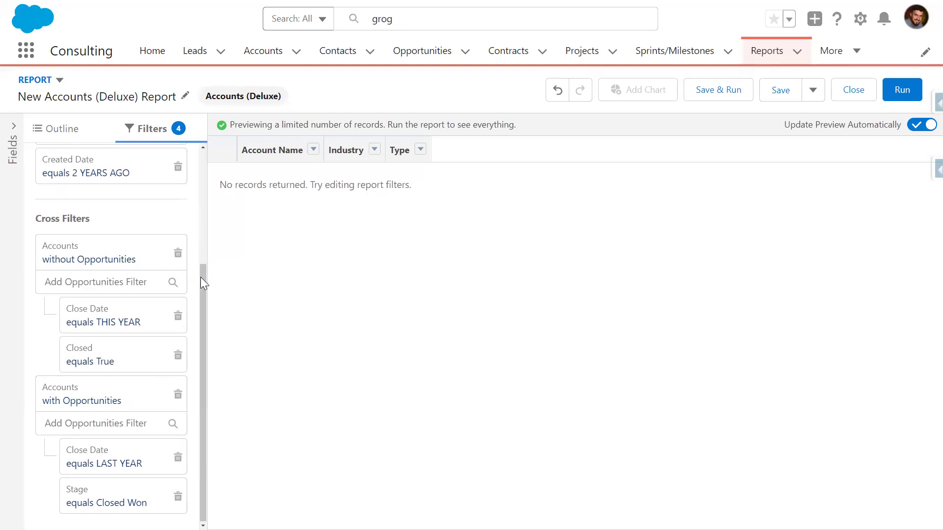
drag(204, 280, 192, 169)
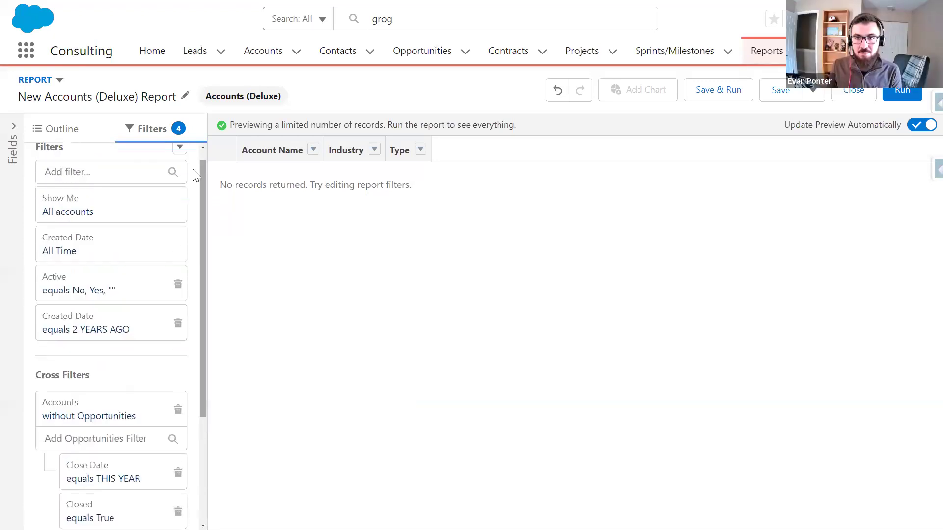
click(180, 148)
click(165, 182)
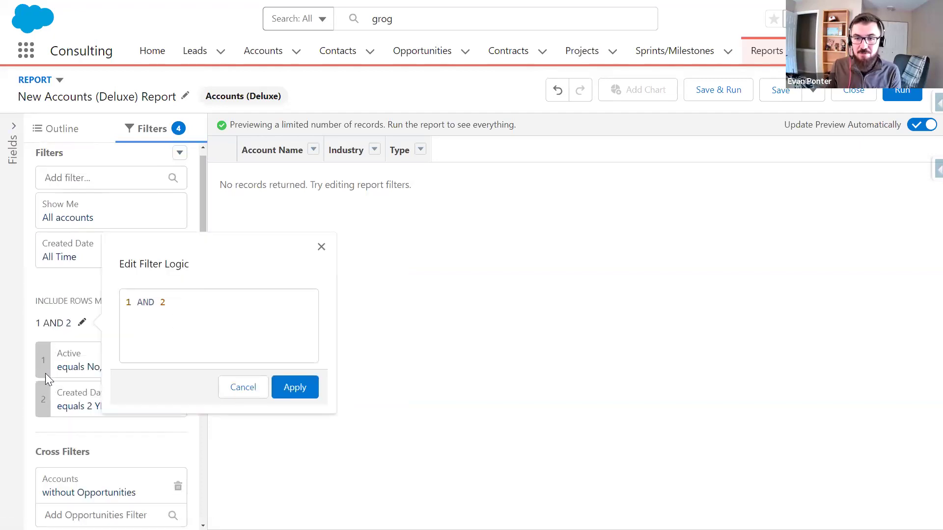
click(235, 392)
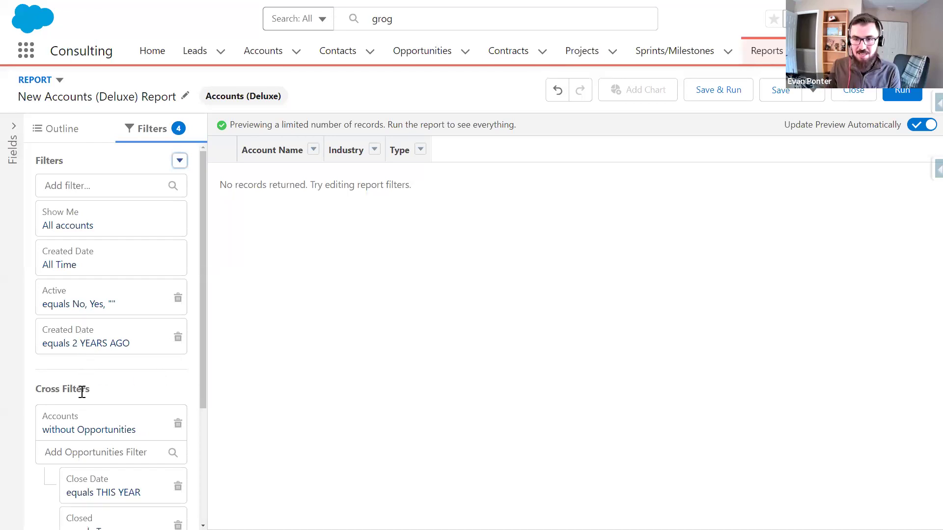
scroll(82, 392, down, 3)
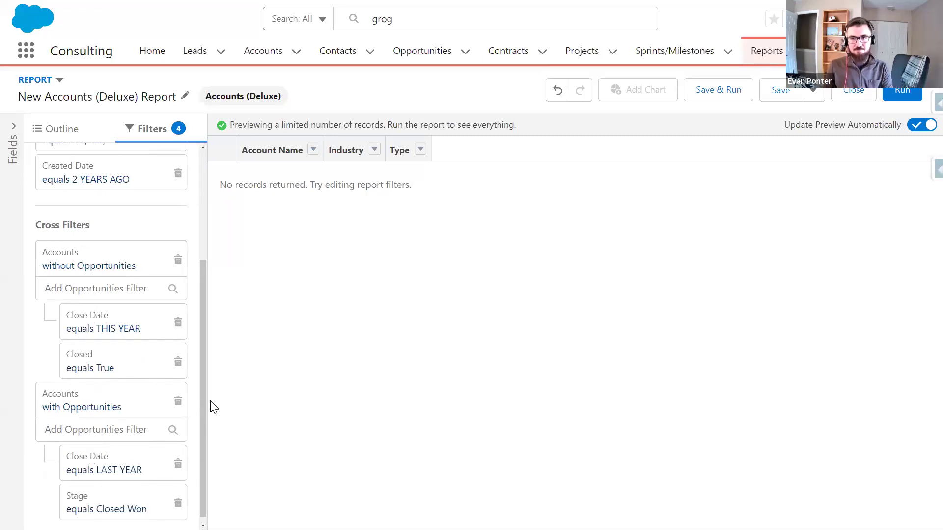
drag(204, 398, 195, 184)
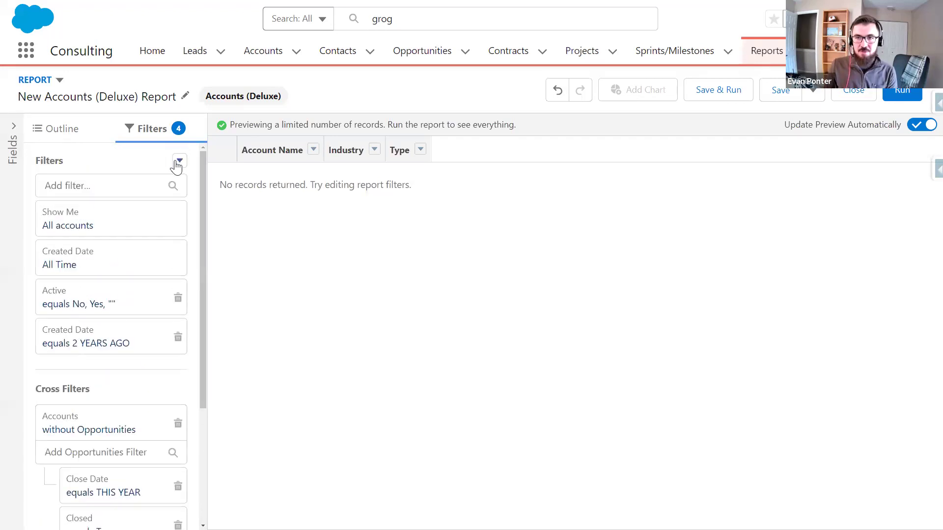
- Set the report's filter logic to 1 OR 2
click(180, 161)
click(173, 188)
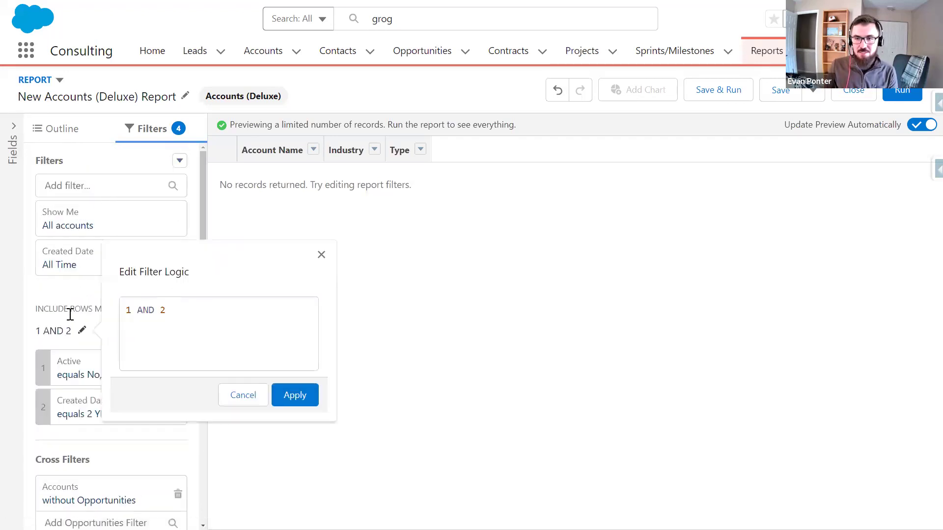
double_click(144, 309)
text(OR)
click(295, 396)
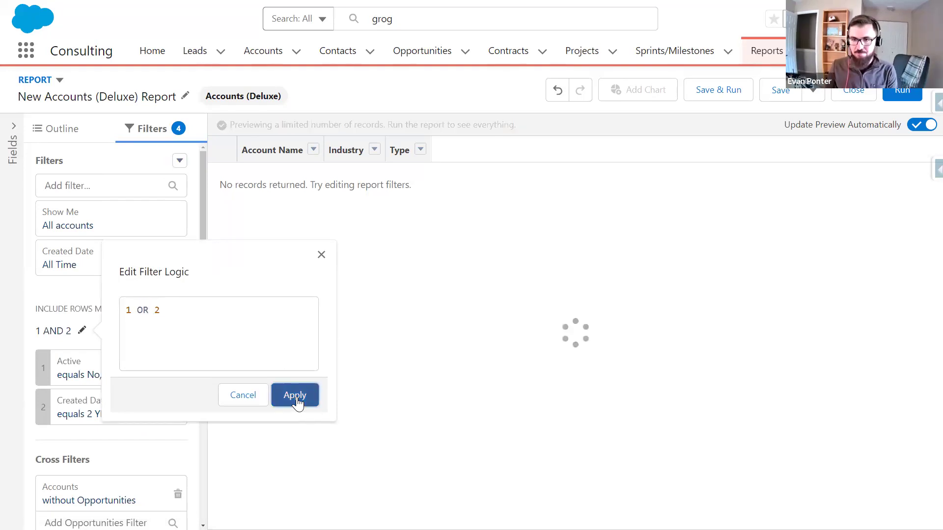
- Examine the report's field filters and both Opportunities cross filters, and look at the presentation slides on the "without" operator
scroll(81, 344, down, 3)
scroll(81, 343, up, 3)
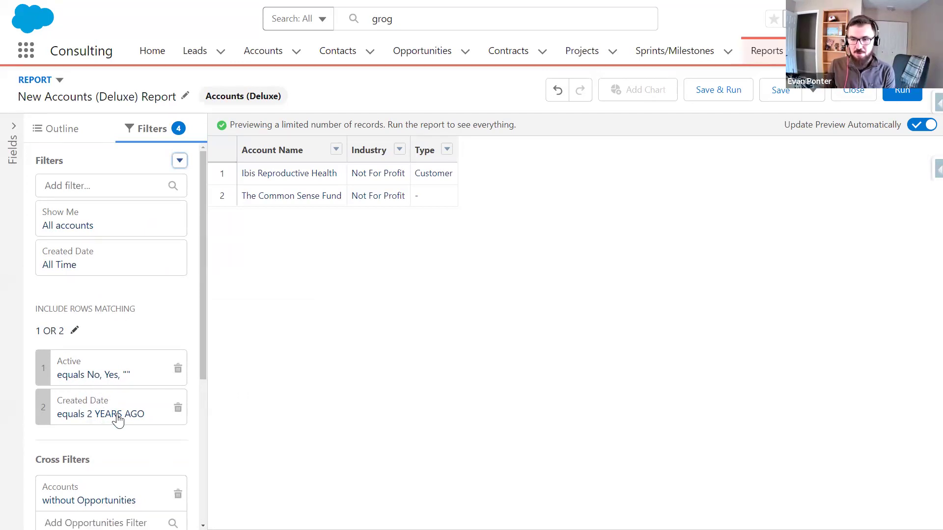
scroll(117, 419, down, 3)
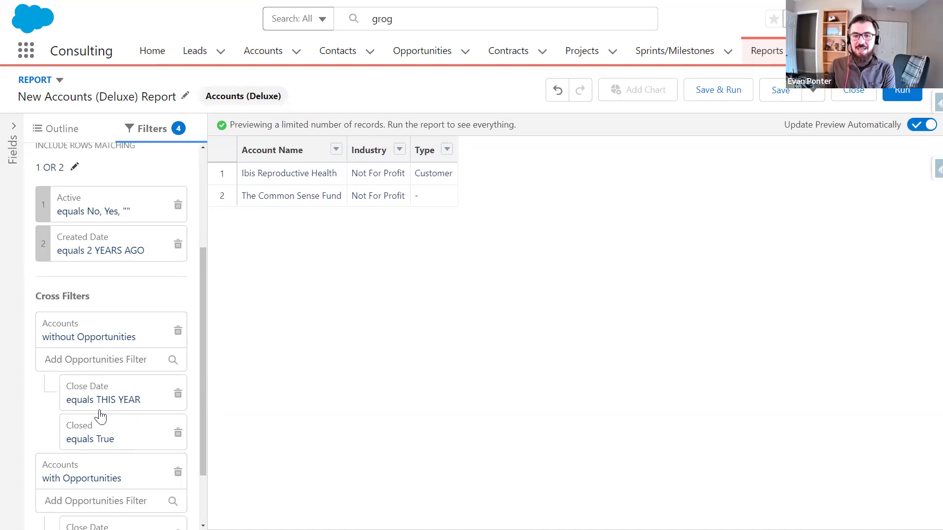
scroll(99, 415, down, 2)
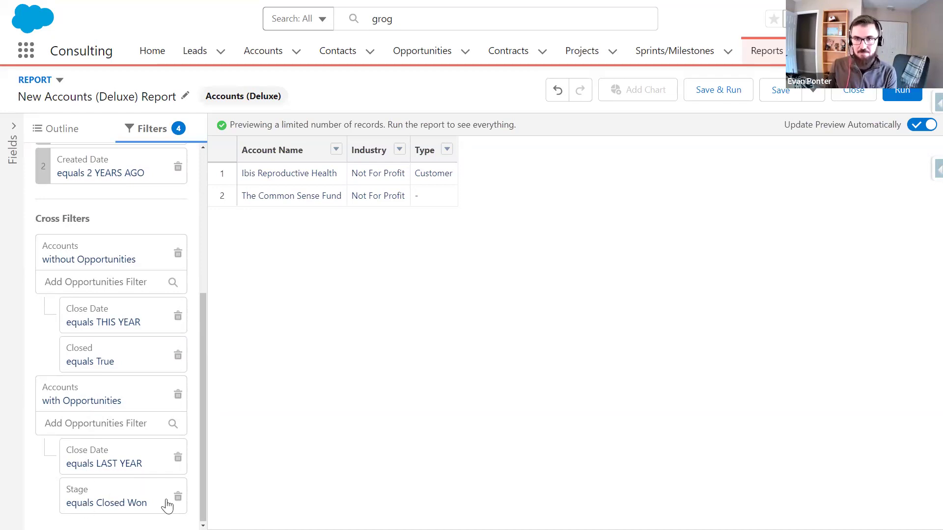
scroll(168, 503, up, 3)
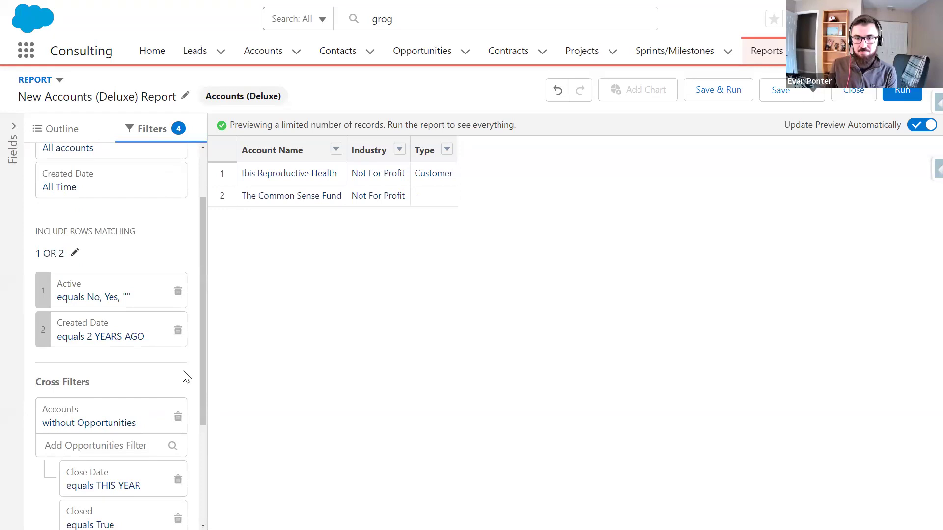
drag(204, 353, 204, 401)
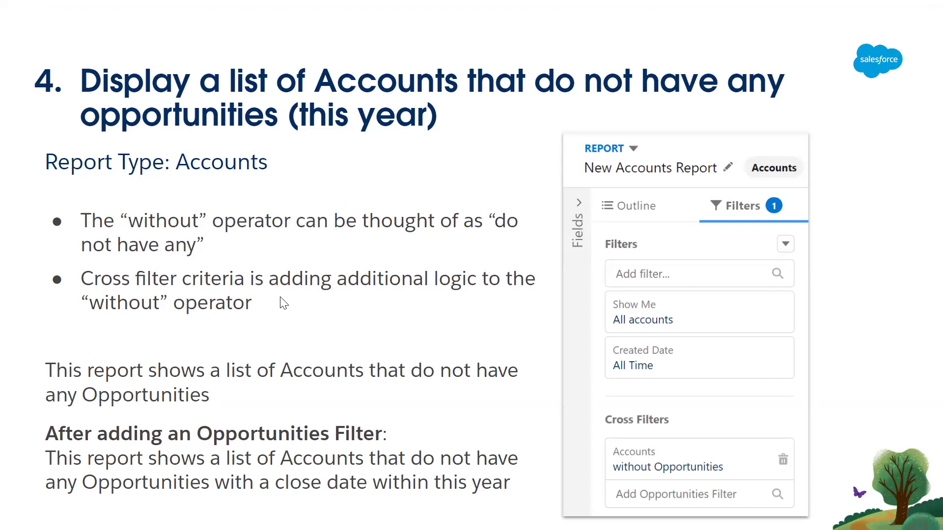
key(Right)
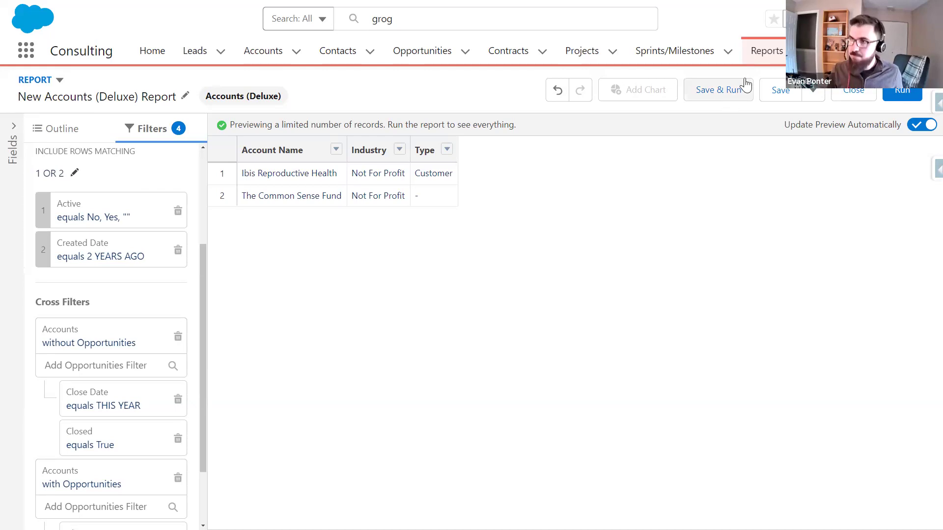
- Try to leave the report for the Reports page, cancel at the save prompt, and switch to the presentation slide for example 5
click(755, 54)
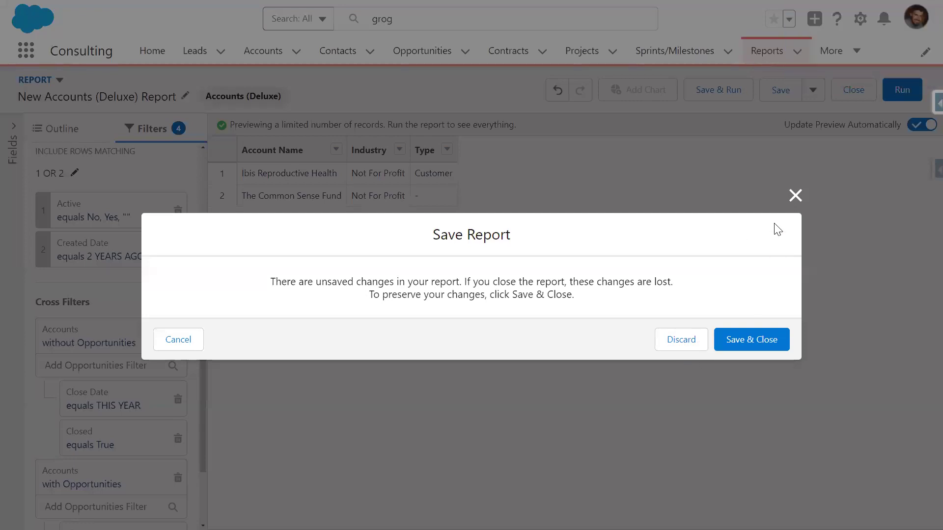
click(795, 195)
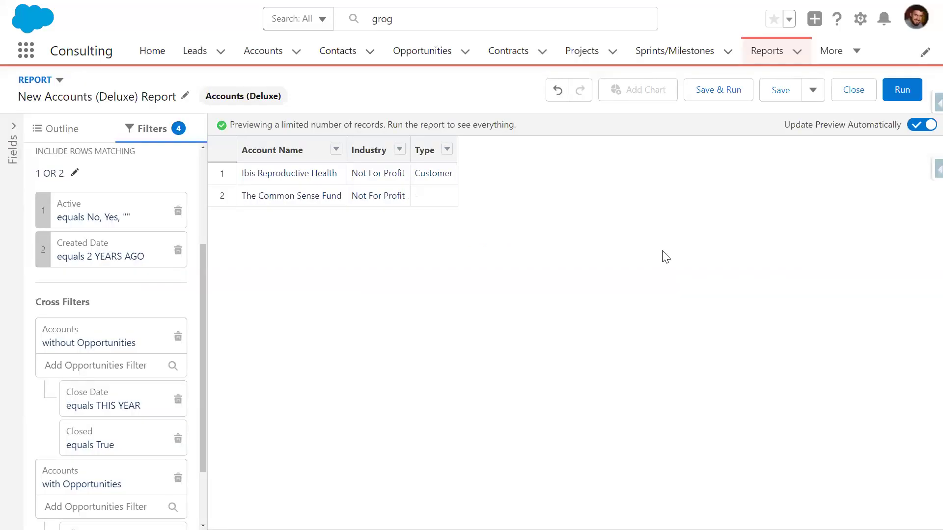
key(alt+Tab)
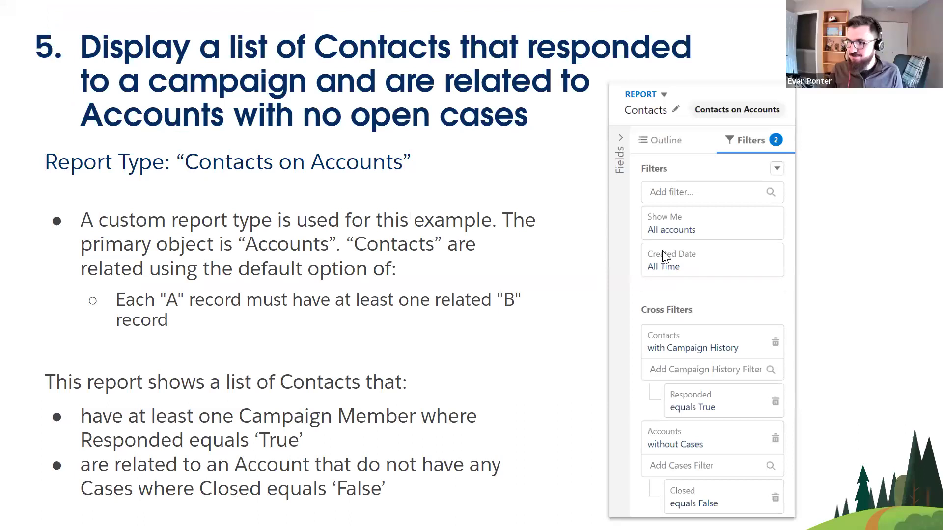